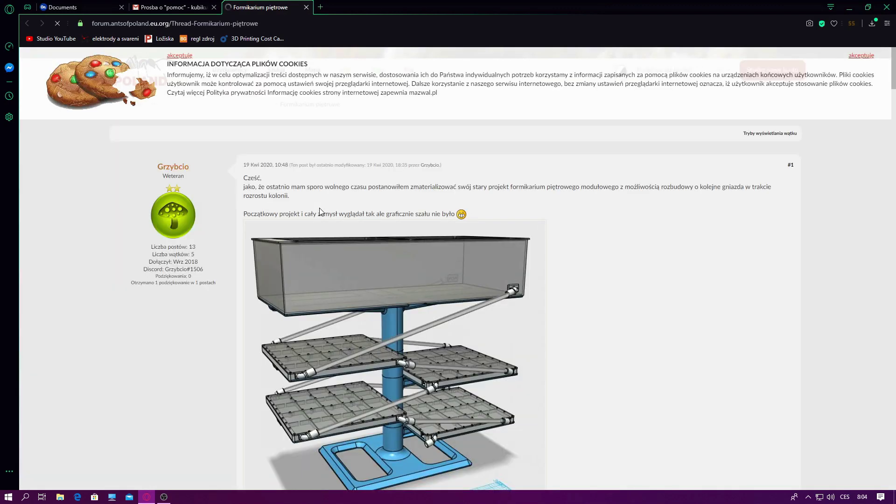
Scroll through the Formikarium piętrowe forum thread, studying its renders and build photos.
{"action": "scroll", "coordinate": [320, 213], "scroll_direction": "down", "scroll_amount": 5}
{"action": "scroll", "coordinate": [319, 211], "scroll_direction": "down", "scroll_amount": 6}
{"action": "scroll", "coordinate": [299, 211], "scroll_direction": "down", "scroll_amount": 1}
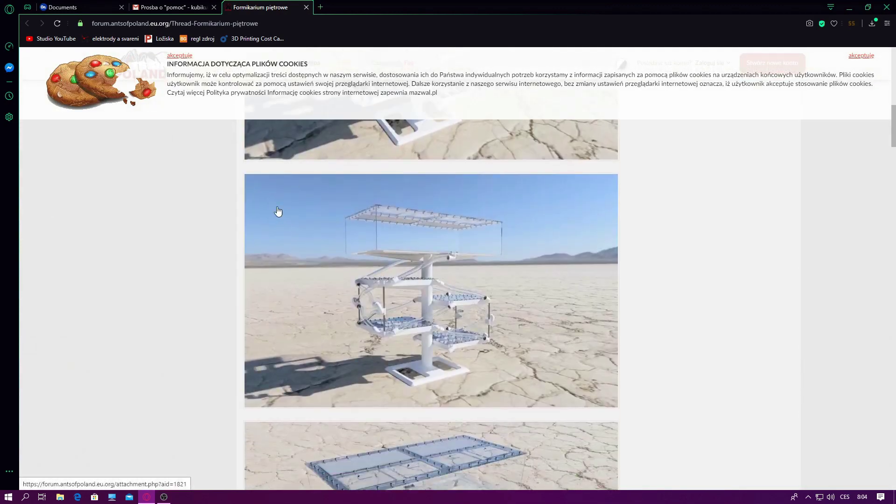
{"action": "scroll", "coordinate": [278, 211], "scroll_direction": "up", "scroll_amount": 3}
{"action": "scroll", "coordinate": [289, 273], "scroll_direction": "up", "scroll_amount": 5}
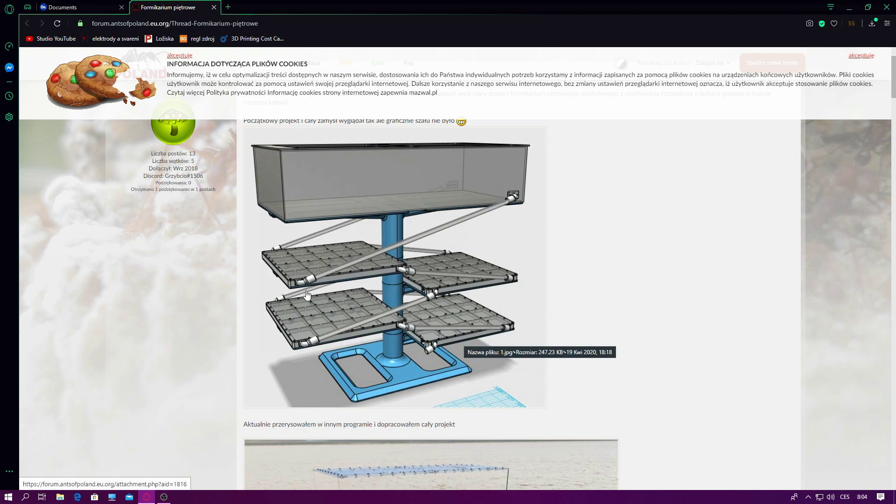
{"action": "scroll", "coordinate": [359, 328], "scroll_direction": "down", "scroll_amount": 3}
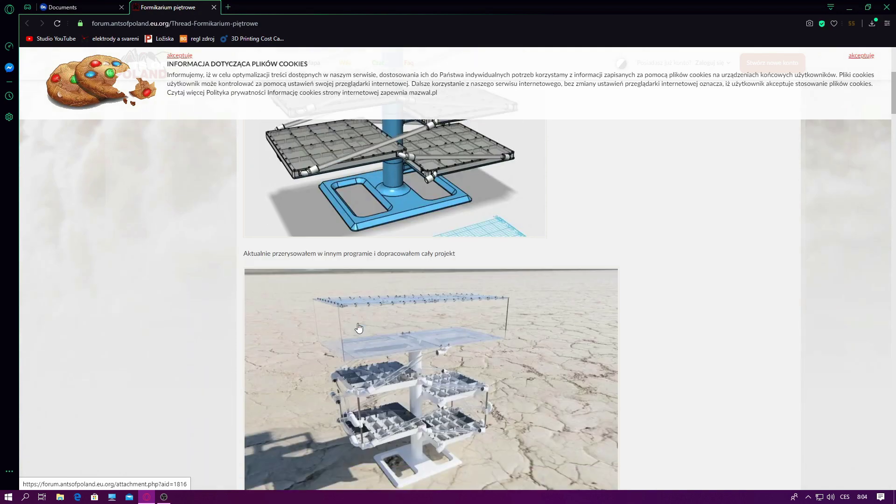
{"action": "scroll", "coordinate": [359, 328], "scroll_direction": "down", "scroll_amount": 2}
{"action": "scroll", "coordinate": [358, 328], "scroll_direction": "down", "scroll_amount": 4}
{"action": "scroll", "coordinate": [358, 328], "scroll_direction": "down", "scroll_amount": 3}
{"action": "scroll", "coordinate": [357, 325], "scroll_direction": "down", "scroll_amount": 2}
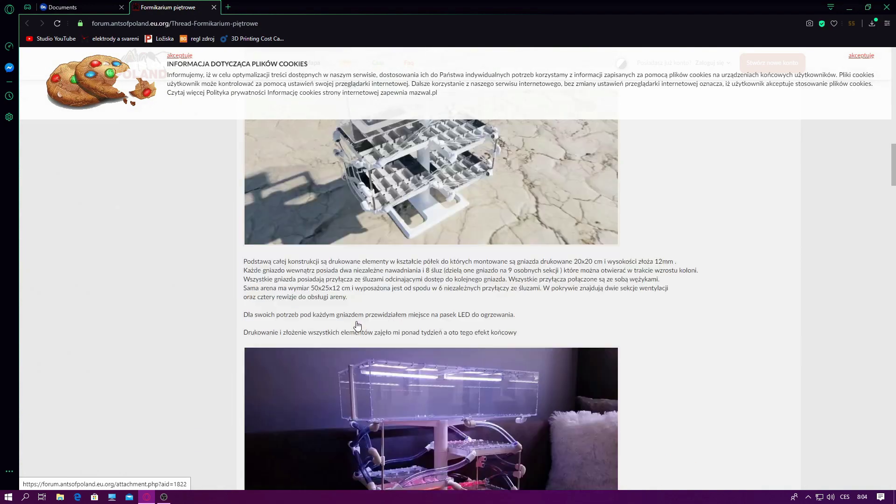
{"action": "scroll", "coordinate": [358, 325], "scroll_direction": "down", "scroll_amount": 5}
{"action": "scroll", "coordinate": [357, 325], "scroll_direction": "down", "scroll_amount": 5}
{"action": "scroll", "coordinate": [357, 324], "scroll_direction": "down", "scroll_amount": 5}
{"action": "scroll", "coordinate": [357, 322], "scroll_direction": "down", "scroll_amount": 5}
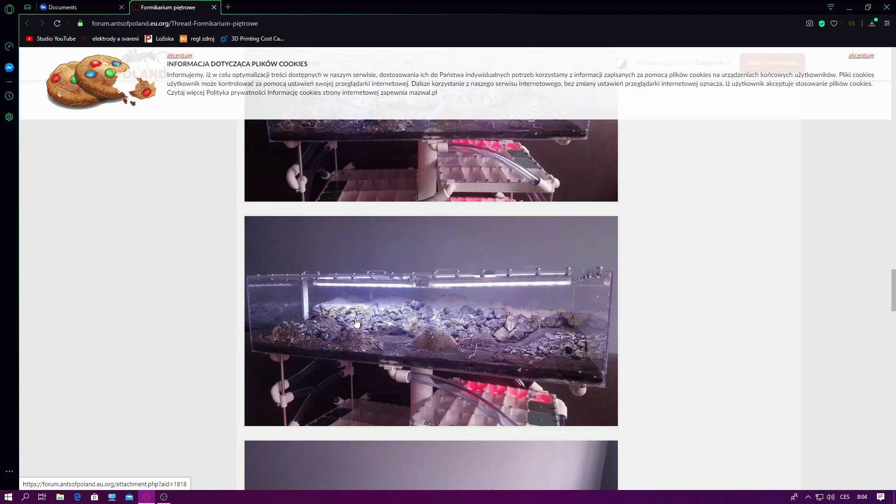
{"action": "scroll", "coordinate": [357, 323], "scroll_direction": "down", "scroll_amount": 5}
{"action": "scroll", "coordinate": [357, 322], "scroll_direction": "up", "scroll_amount": 10}
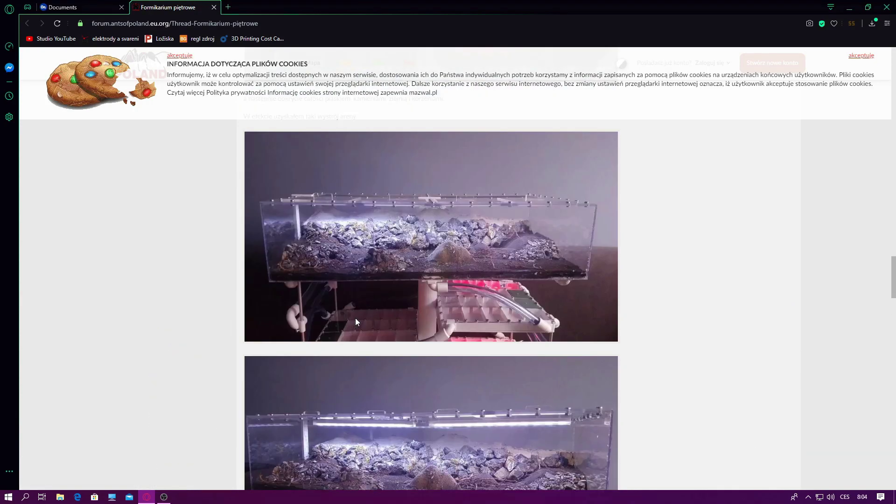
{"action": "scroll", "coordinate": [356, 322], "scroll_direction": "up", "scroll_amount": 5}
{"action": "scroll", "coordinate": [356, 323], "scroll_direction": "up", "scroll_amount": 5}
{"action": "scroll", "coordinate": [302, 355], "scroll_direction": "up", "scroll_amount": 5}
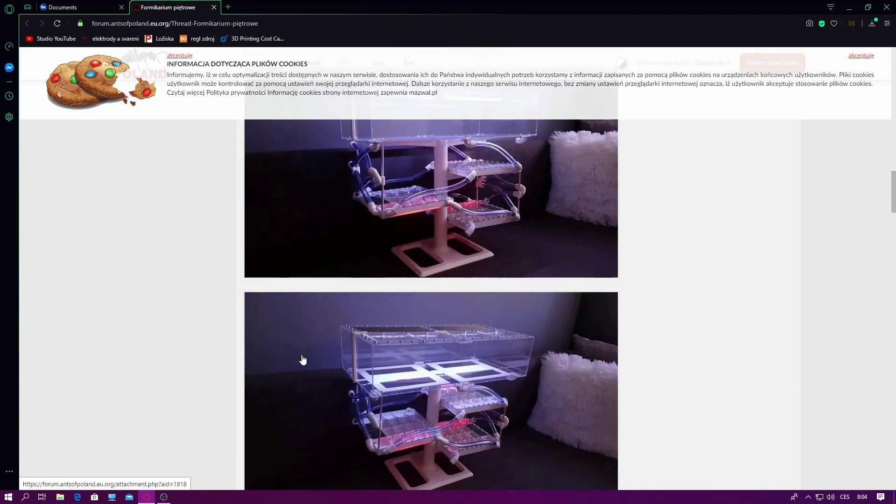
{"action": "scroll", "coordinate": [303, 355], "scroll_direction": "up", "scroll_amount": 5}
{"action": "scroll", "coordinate": [302, 355], "scroll_direction": "up", "scroll_amount": 5}
{"action": "scroll", "coordinate": [302, 355], "scroll_direction": "up", "scroll_amount": 5}
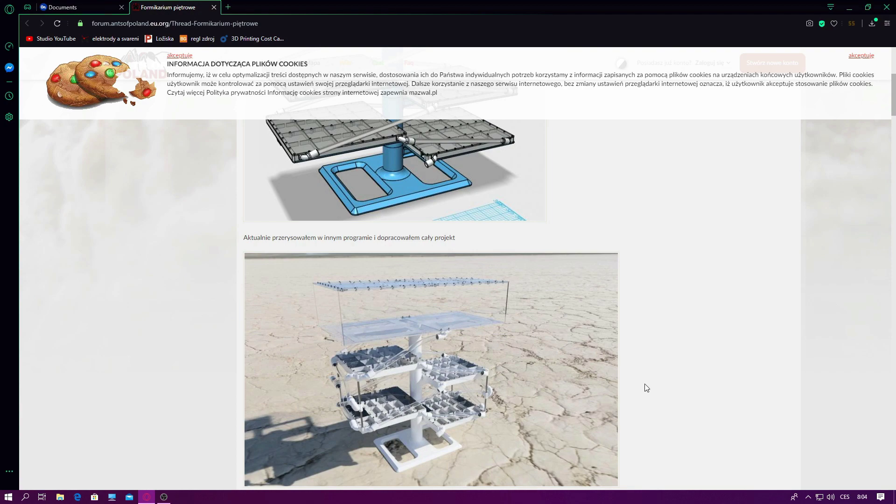
{"action": "scroll", "coordinate": [646, 388], "scroll_direction": "up", "scroll_amount": 5}
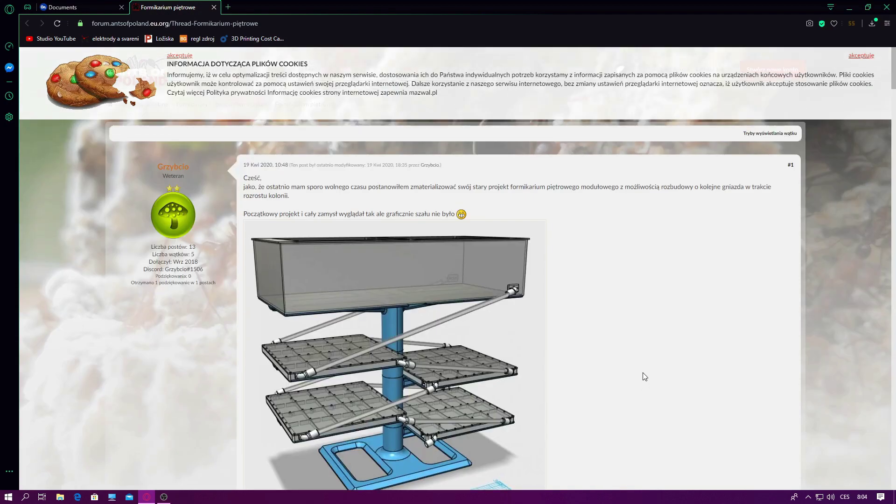
{"action": "scroll", "coordinate": [643, 373], "scroll_direction": "down", "scroll_amount": 5}
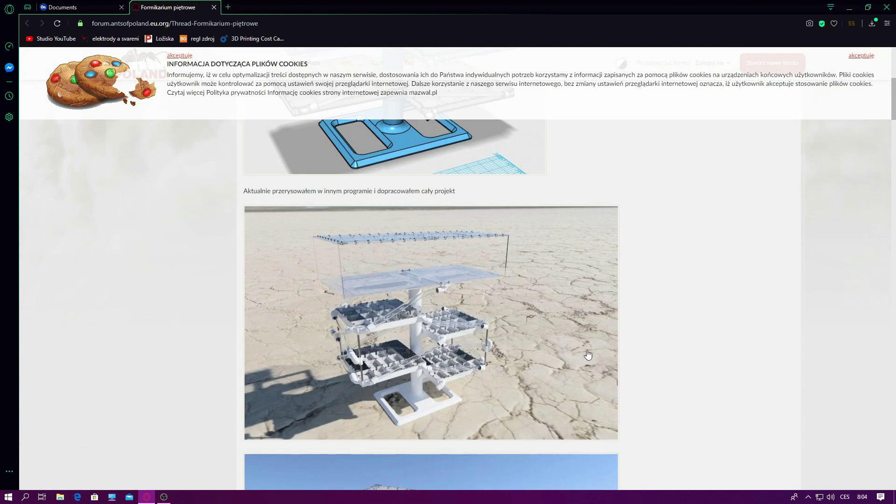
{"action": "scroll", "coordinate": [588, 355], "scroll_direction": "up", "scroll_amount": 3}
{"action": "scroll", "coordinate": [404, 309], "scroll_direction": "down", "scroll_amount": 3}
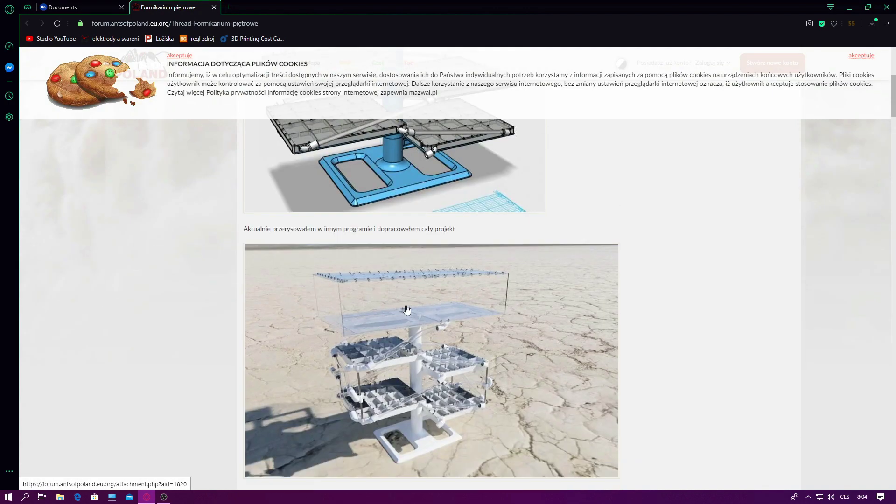
{"action": "scroll", "coordinate": [407, 310], "scroll_direction": "up", "scroll_amount": 6}
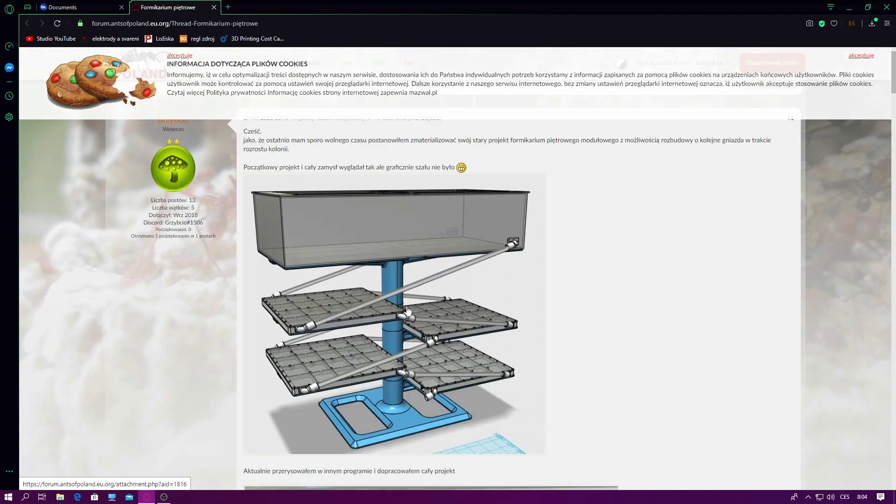
{"action": "scroll", "coordinate": [408, 309], "scroll_direction": "up", "scroll_amount": 1}
{"action": "scroll", "coordinate": [408, 310], "scroll_direction": "down", "scroll_amount": 1}
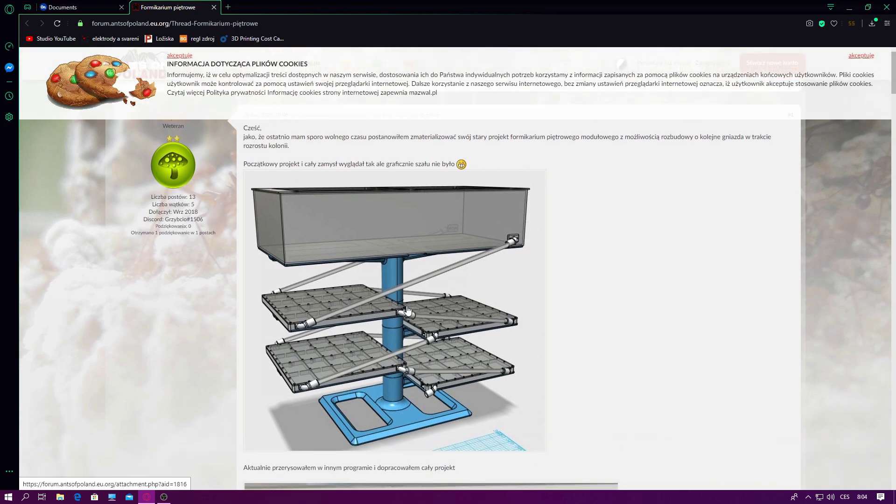
{"action": "scroll", "coordinate": [407, 309], "scroll_direction": "down", "scroll_amount": 3}
{"action": "scroll", "coordinate": [407, 310], "scroll_direction": "down", "scroll_amount": 5}
{"action": "scroll", "coordinate": [407, 310], "scroll_direction": "down", "scroll_amount": 3}
{"action": "scroll", "coordinate": [407, 310], "scroll_direction": "down", "scroll_amount": 7}
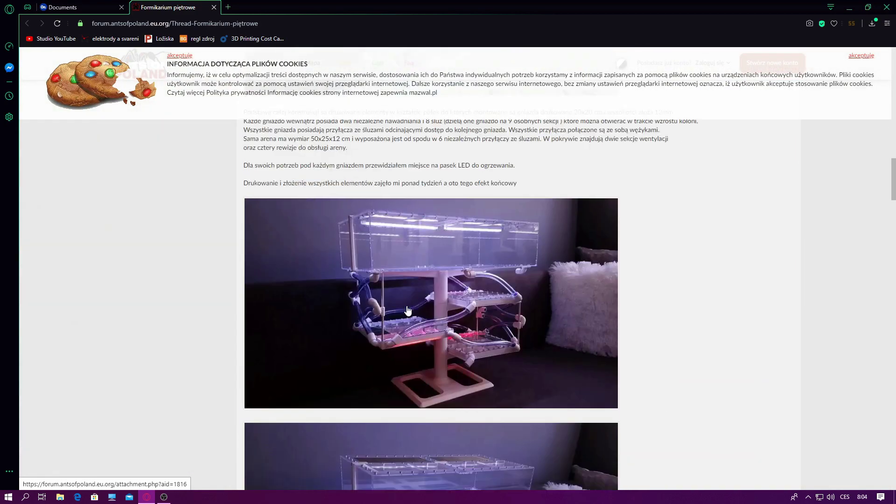
{"action": "scroll", "coordinate": [407, 310], "scroll_direction": "up", "scroll_amount": 1}
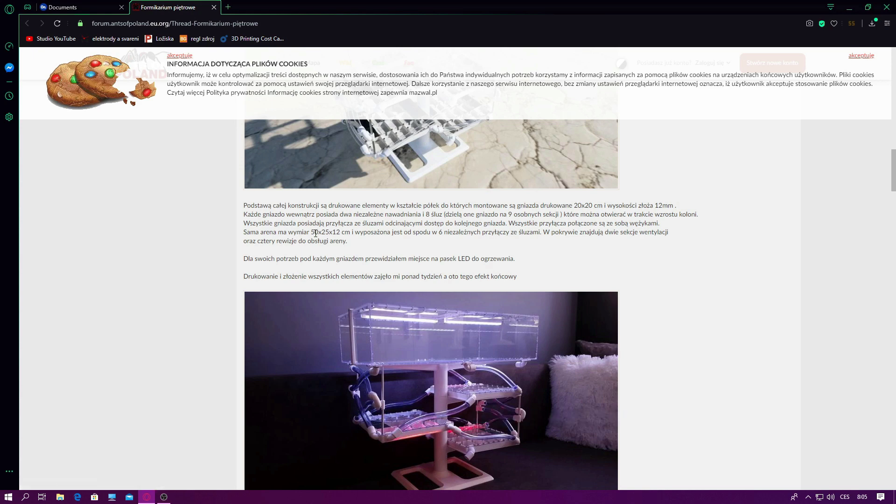
{"action": "scroll", "coordinate": [296, 250], "scroll_direction": "down", "scroll_amount": 1}
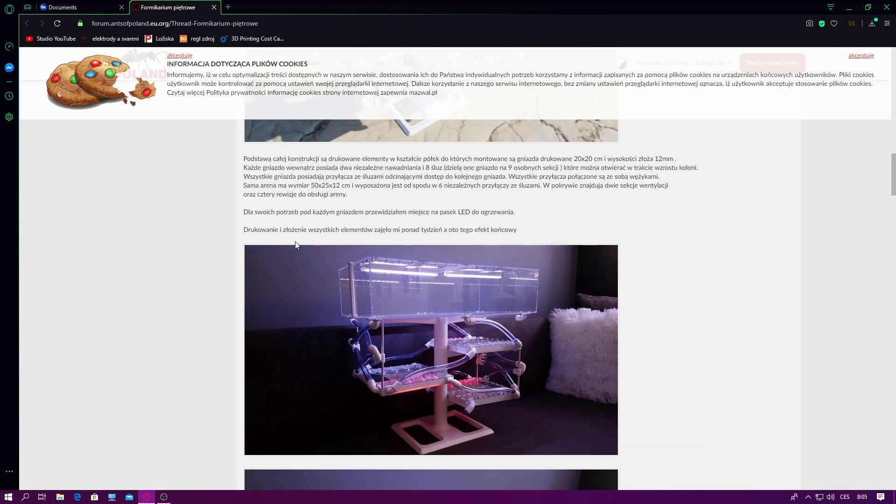
{"action": "scroll", "coordinate": [293, 246], "scroll_direction": "up", "scroll_amount": 5}
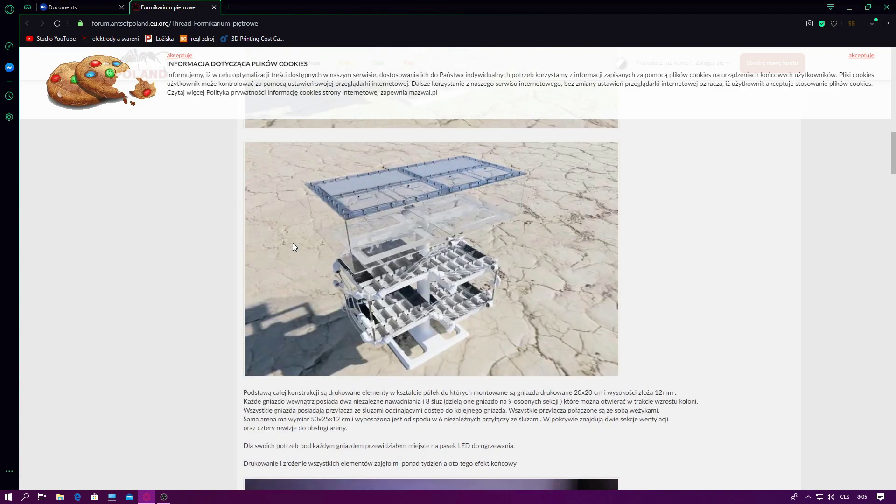
{"action": "scroll", "coordinate": [293, 246], "scroll_direction": "up", "scroll_amount": 8}
From the Onshape documents list, create a new document named 'mravenec'.
{"action": "left_click", "coordinate": [75, 6]}
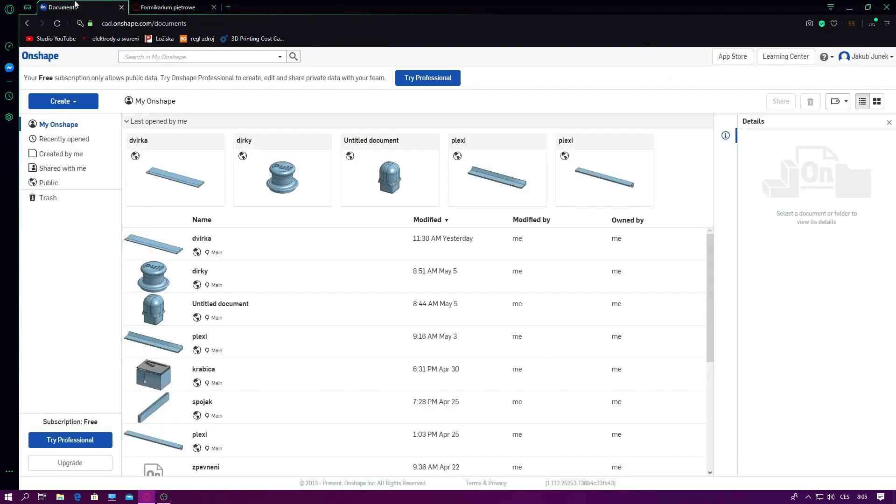
{"action": "left_click", "coordinate": [63, 101]}
{"action": "left_click", "coordinate": [69, 119]}
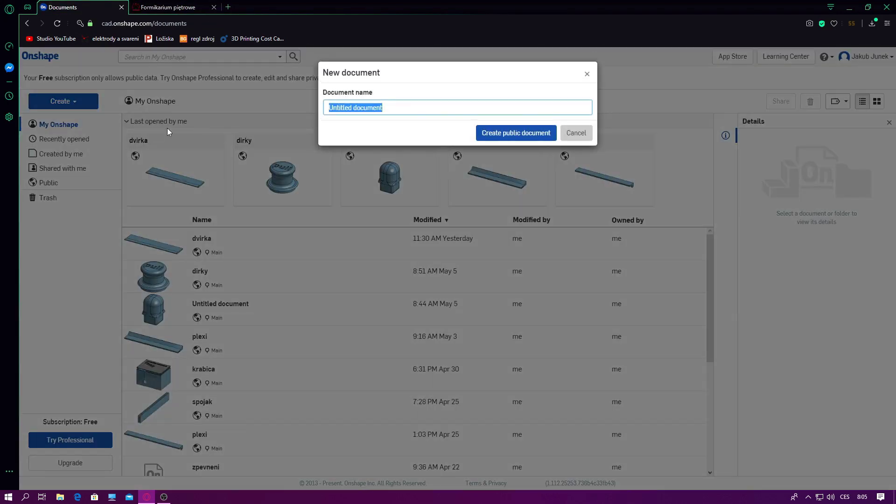
{"action": "type", "text": "mravenec"}
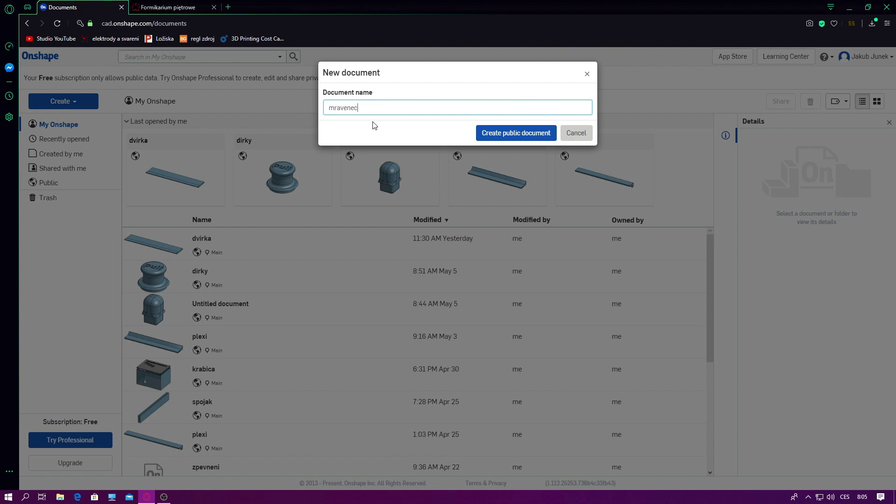
{"action": "key", "text": "Return"}
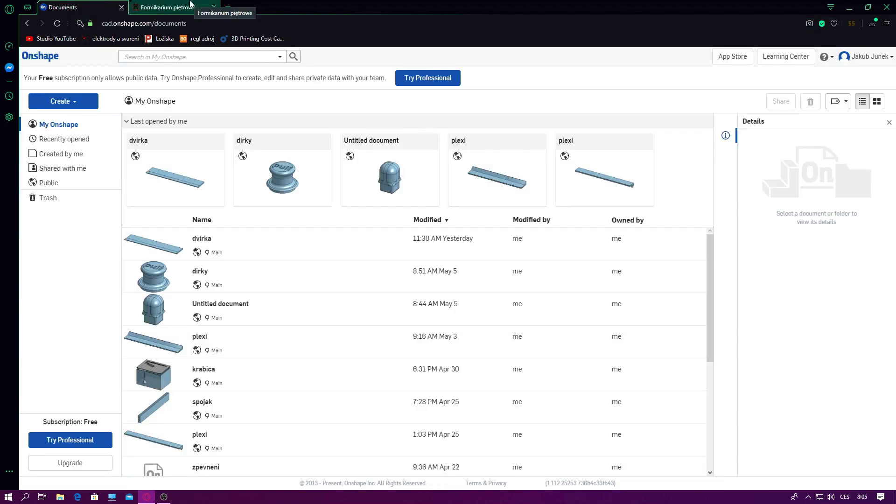
Revisit the forum thread's desert renders, then return to the mravenec Part Studio.
{"action": "left_click", "coordinate": [190, 5]}
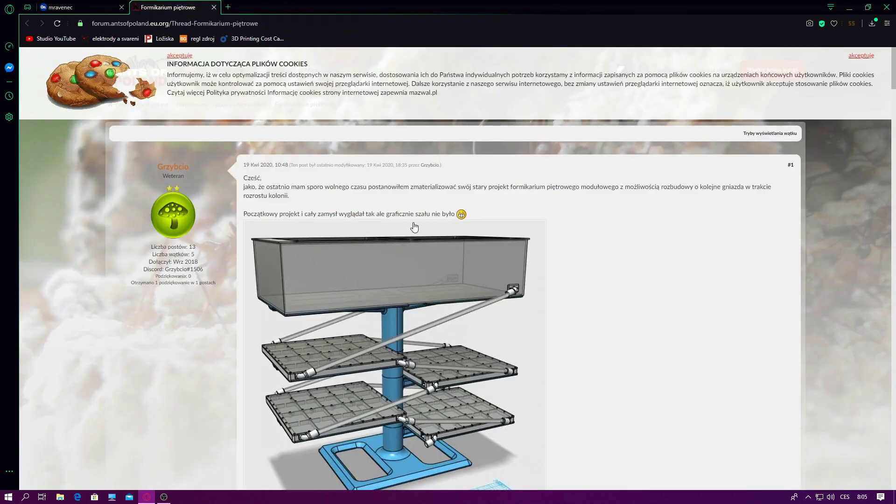
{"action": "right_click", "coordinate": [568, 301]}
{"action": "scroll", "coordinate": [525, 251], "scroll_direction": "down", "scroll_amount": 8}
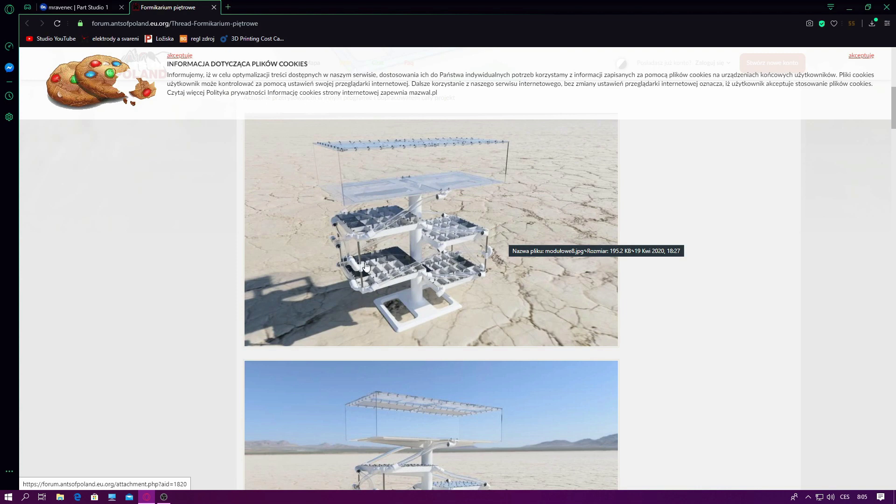
{"action": "scroll", "coordinate": [373, 294], "scroll_direction": "down", "scroll_amount": 2}
{"action": "scroll", "coordinate": [374, 294], "scroll_direction": "down", "scroll_amount": 1}
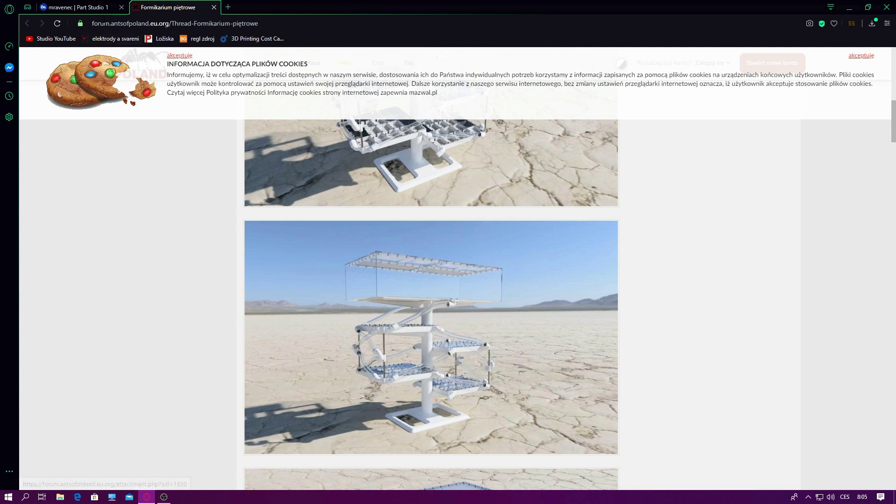
{"action": "left_click", "coordinate": [74, 7]}
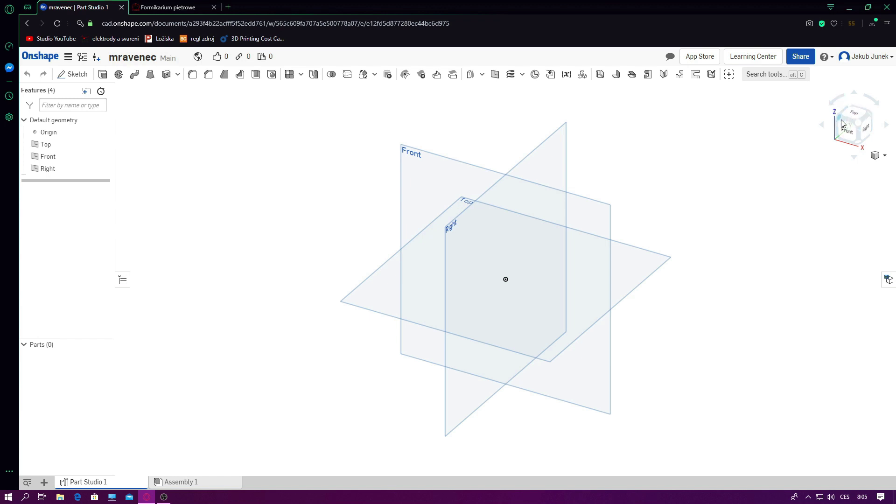
Go fullscreen, view from the top and start Sketch 1 on the Top plane.
{"action": "key", "text": "F11"}
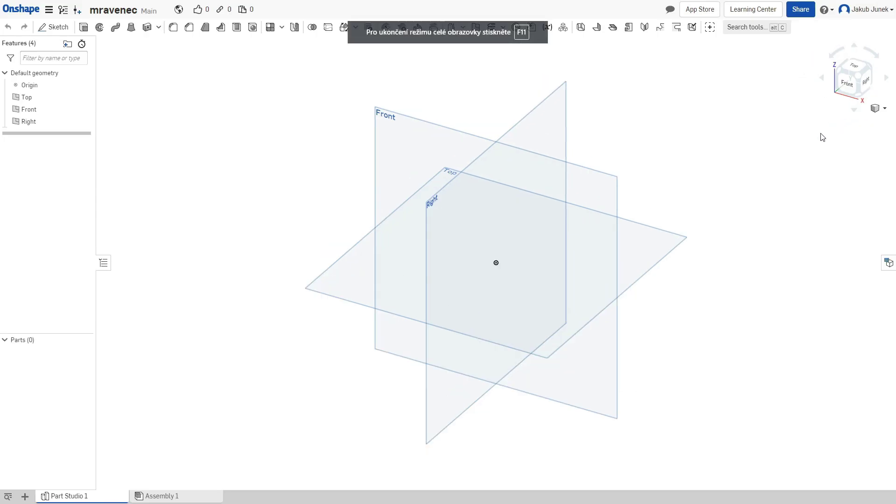
{"action": "left_click", "coordinate": [857, 70]}
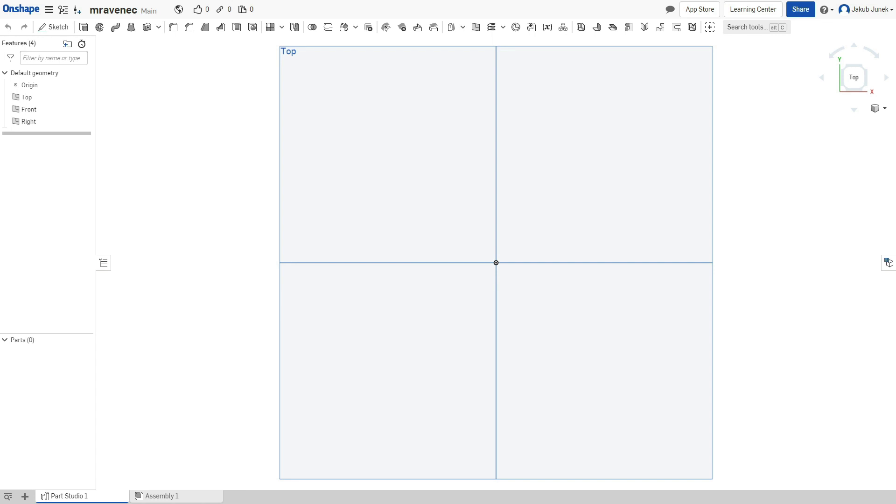
{"action": "left_click", "coordinate": [53, 27]}
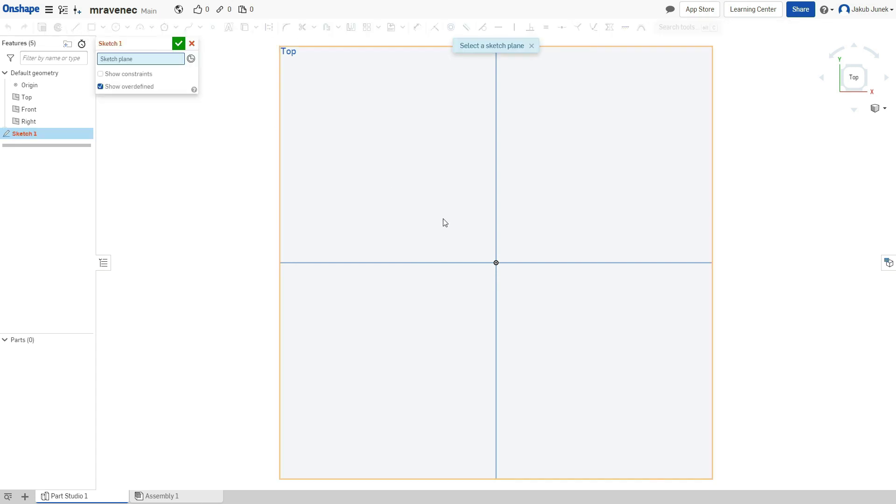
{"action": "left_click", "coordinate": [485, 235]}
Draw a center-point rectangle centred on the origin.
{"action": "left_click", "coordinate": [103, 27]}
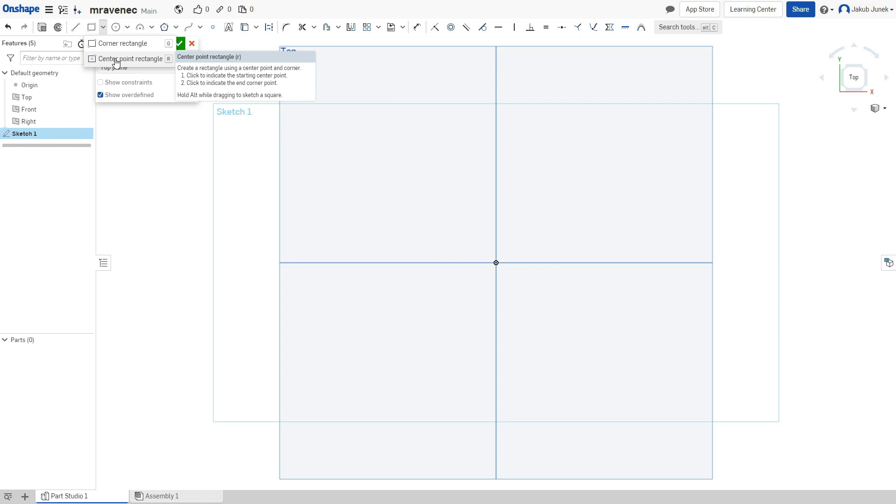
{"action": "left_click", "coordinate": [116, 59]}
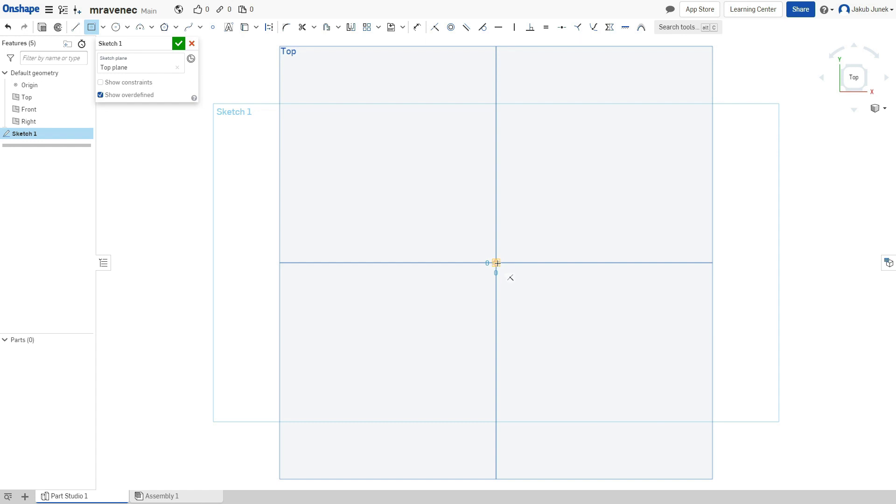
{"action": "left_click", "coordinate": [497, 262]}
{"action": "left_click", "coordinate": [589, 197]}
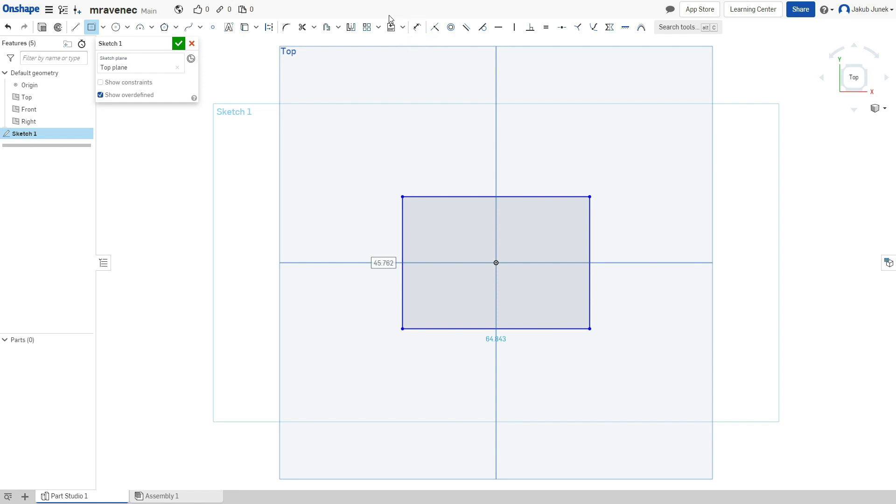
{"action": "key", "text": "Escape"}
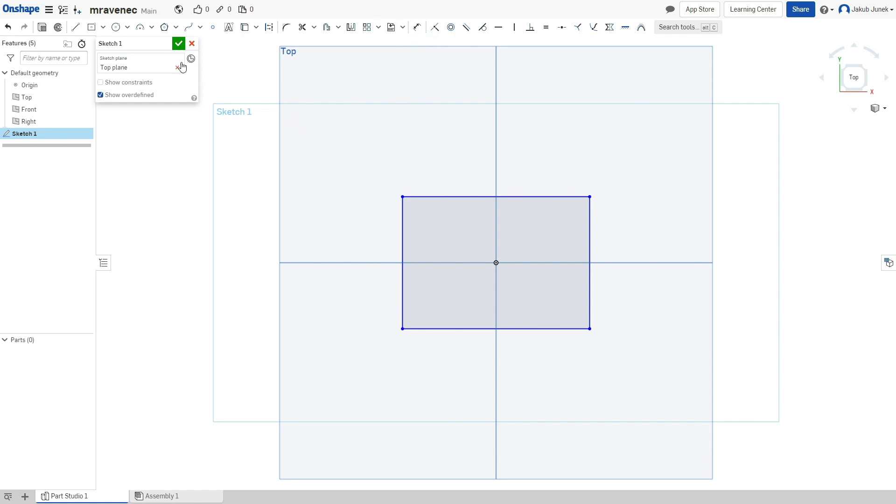
{"action": "left_click", "coordinate": [178, 44]}
{"action": "left_click", "coordinate": [152, 5]}
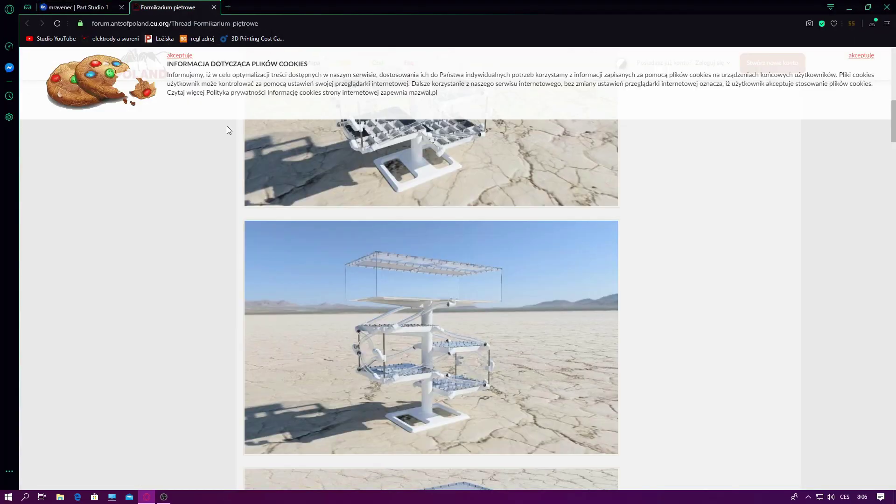
{"action": "scroll", "coordinate": [280, 160], "scroll_direction": "up", "scroll_amount": 5}
{"action": "scroll", "coordinate": [280, 161], "scroll_direction": "up", "scroll_amount": 5}
{"action": "scroll", "coordinate": [278, 161], "scroll_direction": "up", "scroll_amount": 5}
{"action": "scroll", "coordinate": [279, 161], "scroll_direction": "up", "scroll_amount": 3}
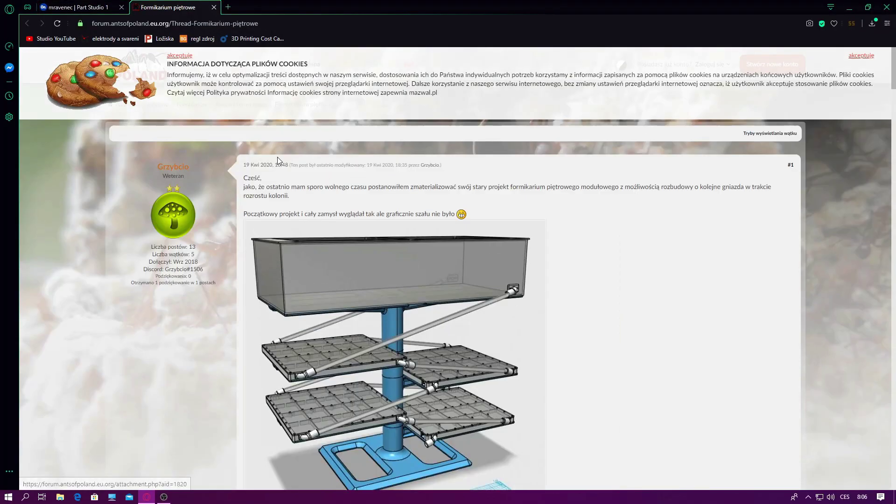
{"action": "scroll", "coordinate": [279, 168], "scroll_direction": "down", "scroll_amount": 5}
{"action": "scroll", "coordinate": [278, 172], "scroll_direction": "down", "scroll_amount": 5}
{"action": "scroll", "coordinate": [278, 179], "scroll_direction": "down", "scroll_amount": 5}
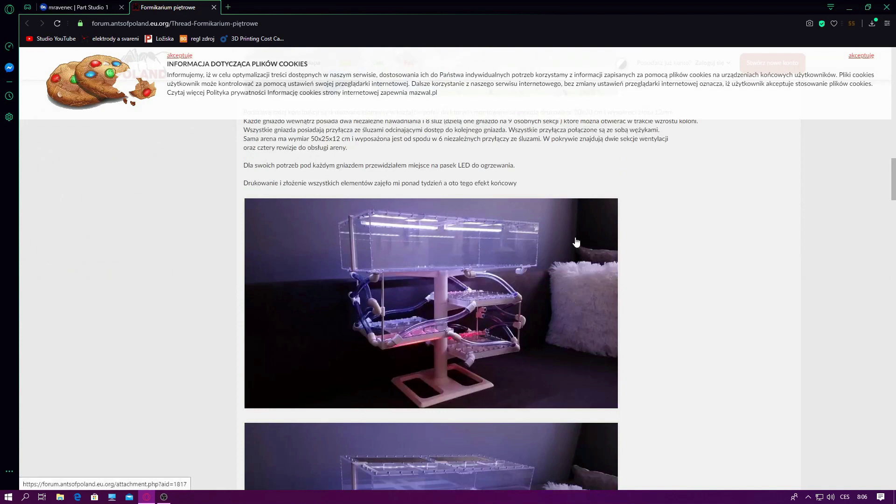
{"action": "scroll", "coordinate": [576, 245], "scroll_direction": "up", "scroll_amount": 3}
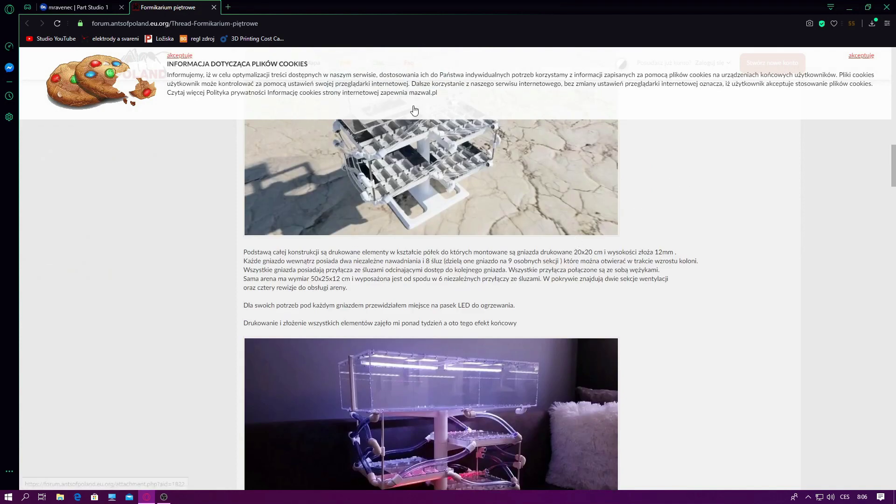
{"action": "left_click", "coordinate": [74, 7]}
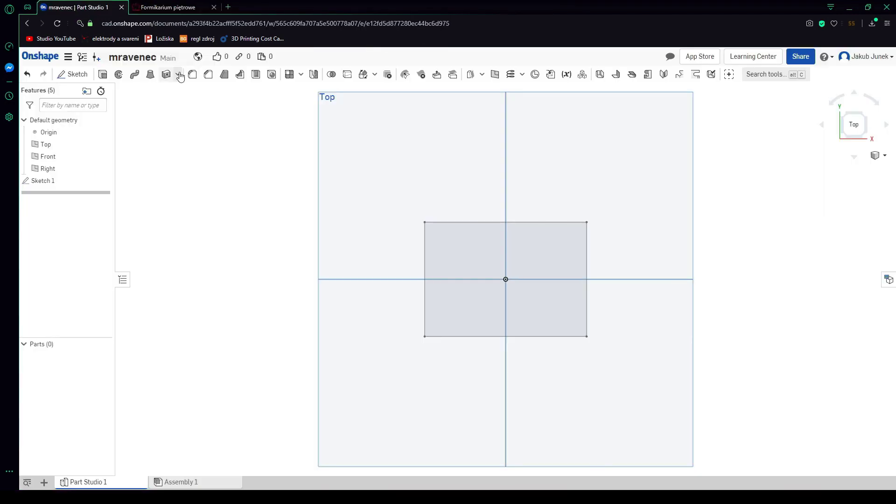
Reopen Sketch 1 and dimension the rectangle 200 mm wide and 200 mm tall.
{"action": "key", "text": "F11"}
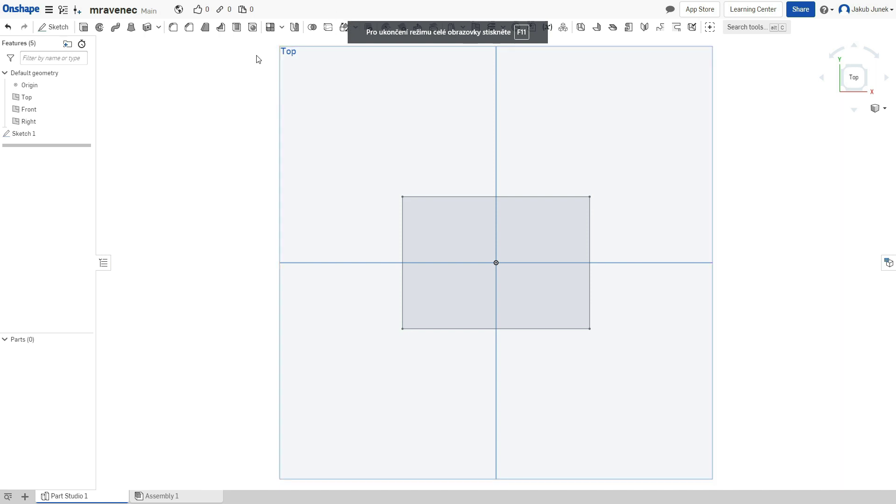
{"action": "double_click", "coordinate": [24, 134]}
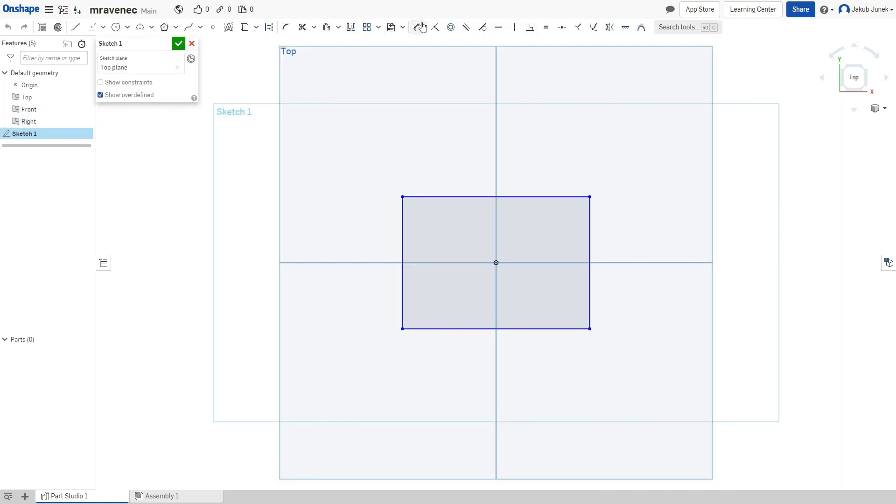
{"action": "left_click", "coordinate": [416, 27]}
{"action": "left_click", "coordinate": [428, 197]}
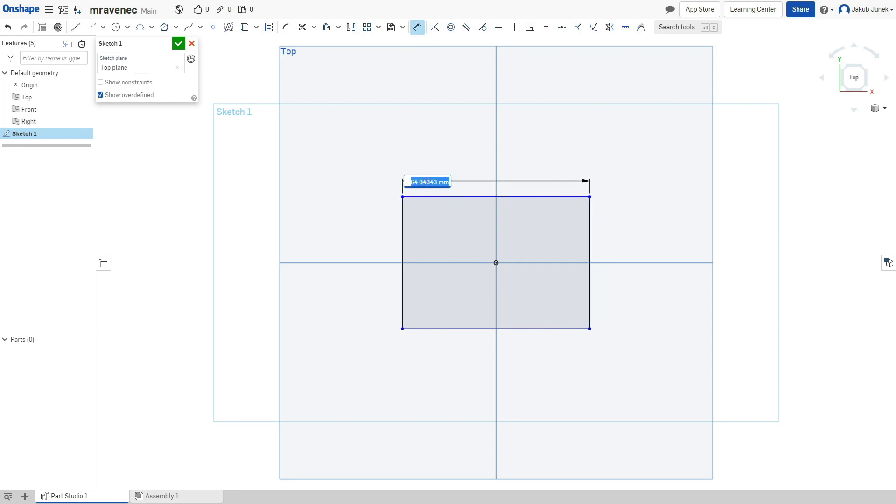
{"action": "type", "text": "22"}
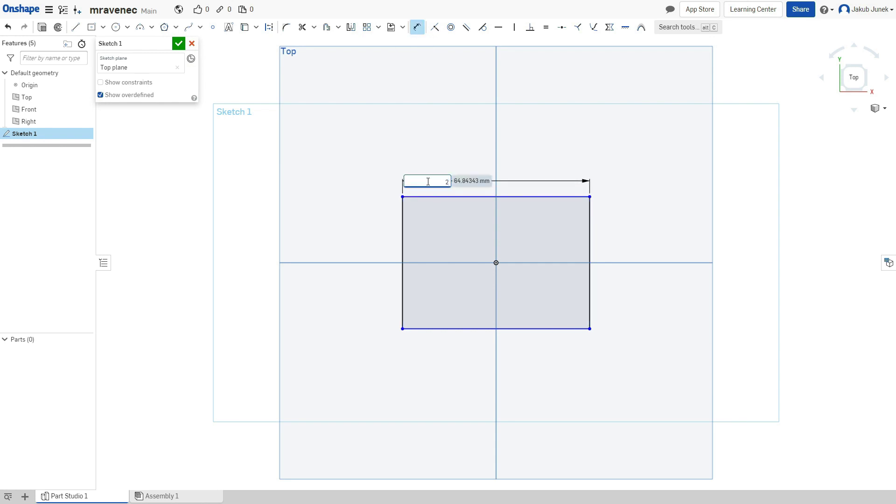
{"action": "key", "text": "Return"}
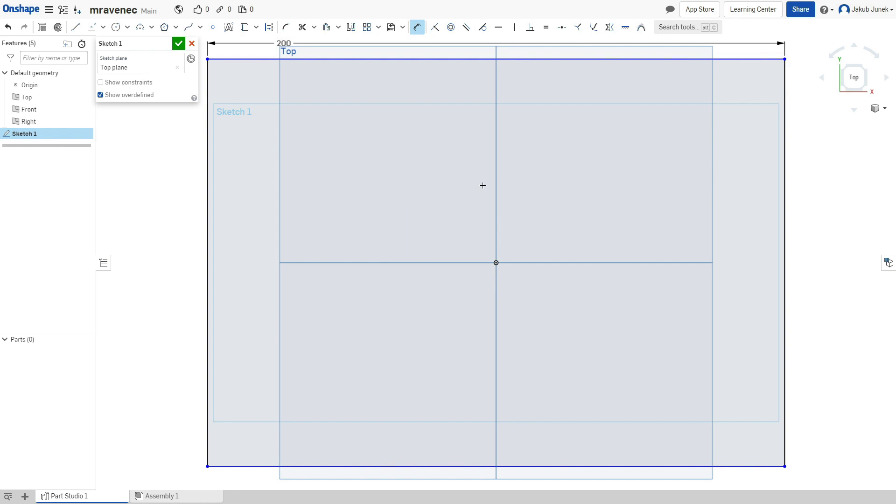
{"action": "scroll", "coordinate": [678, 198], "scroll_direction": "down", "scroll_amount": 3}
{"action": "left_click", "coordinate": [748, 197]}
{"action": "left_click", "coordinate": [795, 188]}
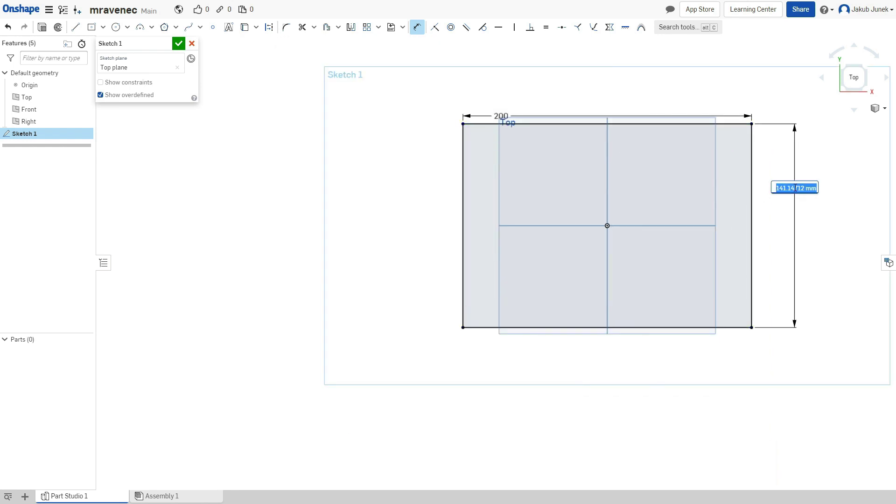
{"action": "type", "text": "200"}
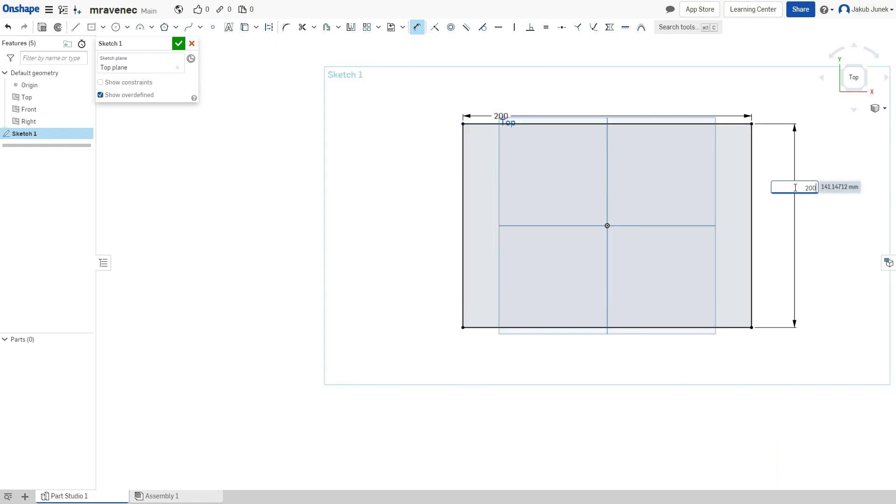
{"action": "key", "text": "Return"}
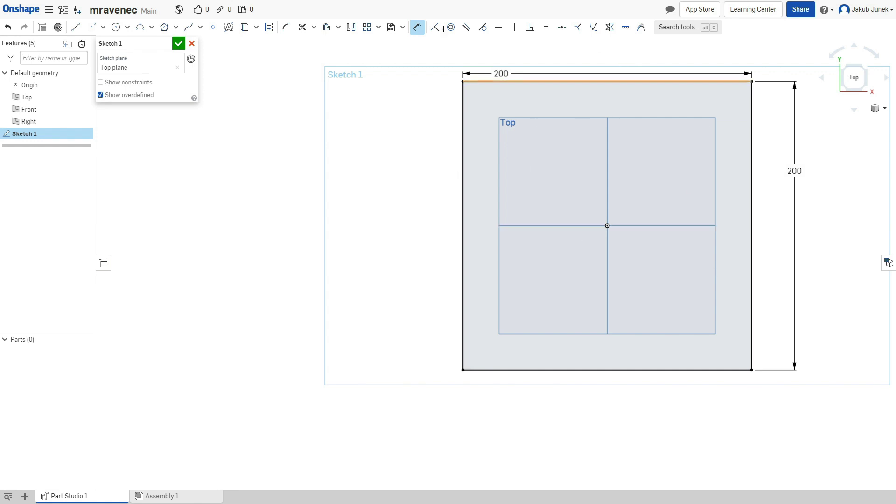
{"action": "left_click", "coordinate": [417, 27]}
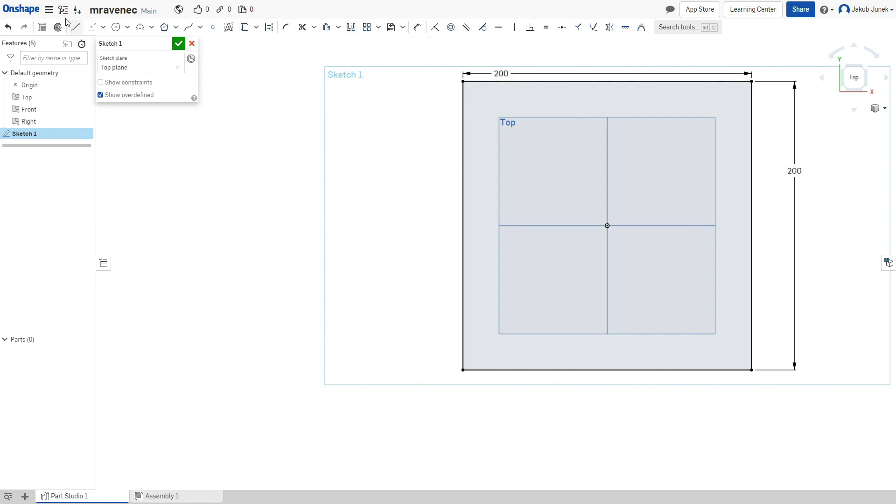
Extrude the square sketch 1.5 mm into a new part, Part 1.
{"action": "left_click", "coordinate": [42, 30]}
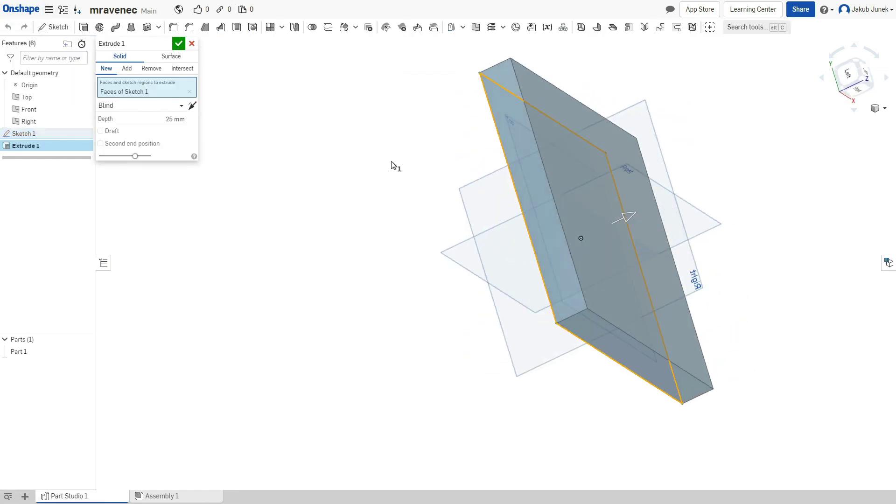
{"action": "left_click", "coordinate": [165, 120]}
{"action": "type", "text": "1.5"}
{"action": "key", "text": "Return"}
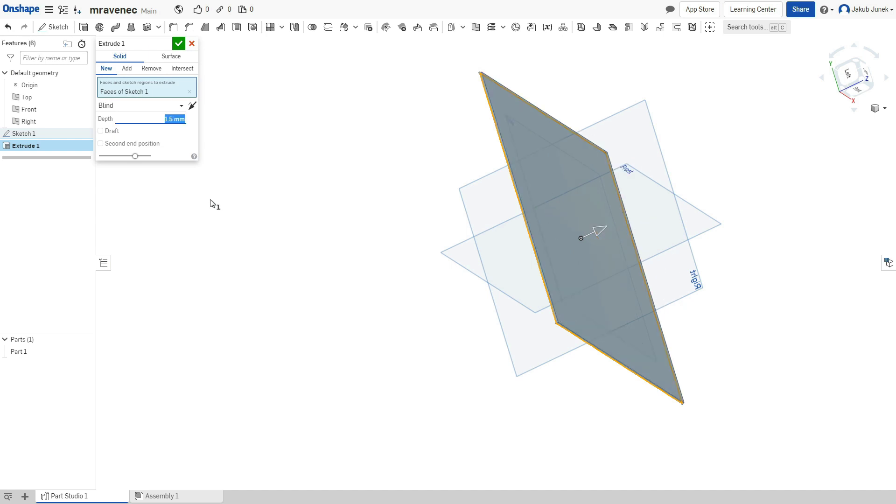
{"action": "left_click", "coordinate": [182, 43]}
Check the plate from above, exit fullscreen and return to the forum thread.
{"action": "mouse_move", "coordinate": [446, 170]}
{"action": "right_mouse_down"}
{"action": "mouse_move", "coordinate": [453, 177]}
{"action": "mouse_move", "coordinate": [422, 148]}
{"action": "mouse_move", "coordinate": [396, 98]}
{"action": "mouse_move", "coordinate": [336, 50]}
{"action": "mouse_move", "coordinate": [320, 59]}
{"action": "right_mouse_up"}
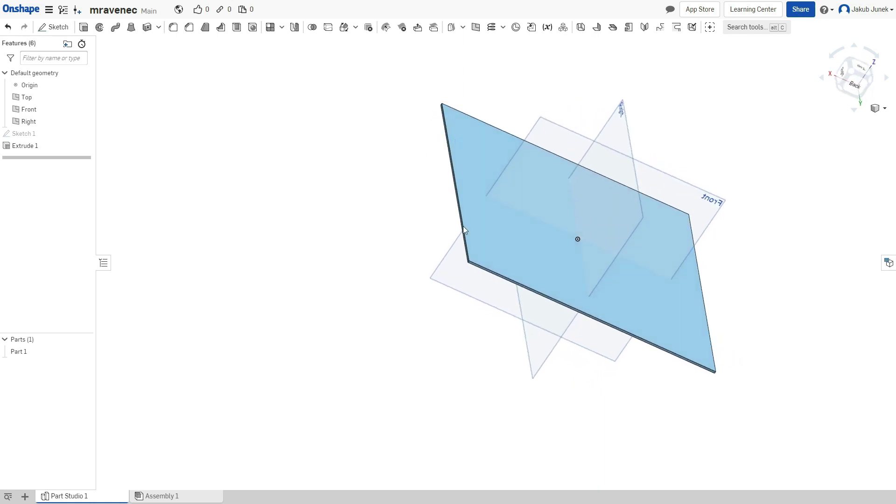
{"action": "right_click_drag", "start_coordinate": [342, 339], "coordinate": [306, 350]}
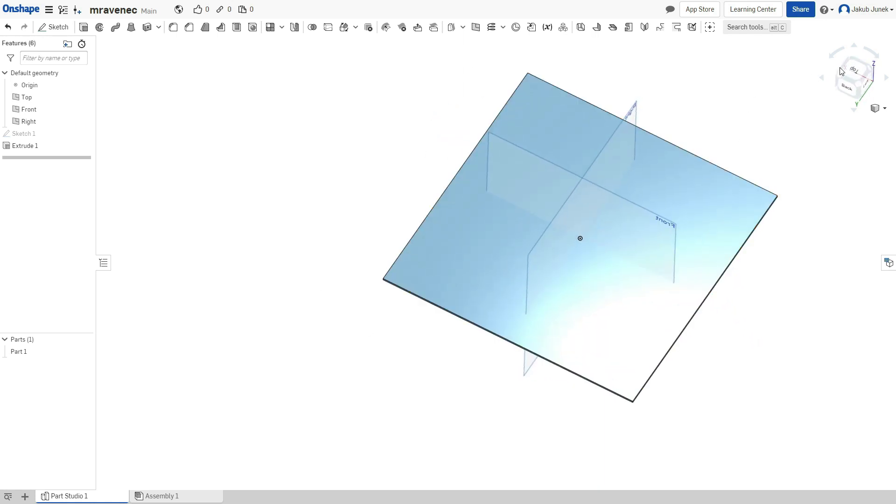
{"action": "left_click", "coordinate": [861, 68]}
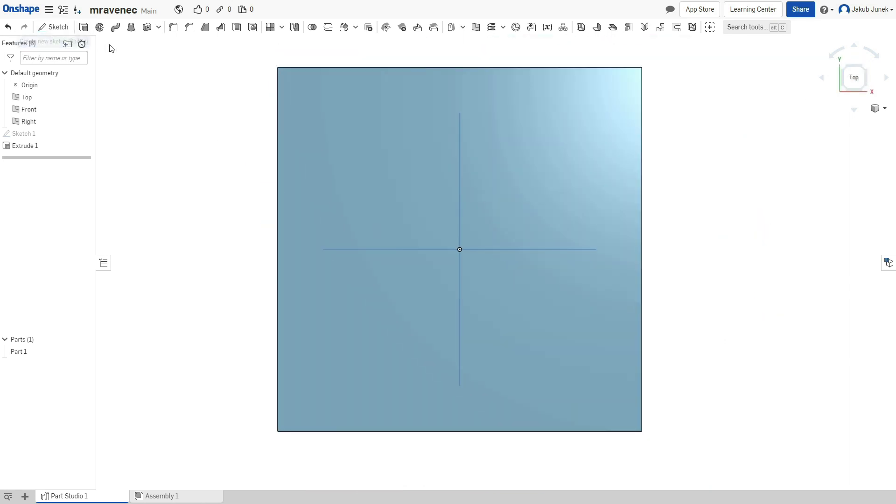
{"action": "key", "text": "F11"}
{"action": "left_click", "coordinate": [158, 7]}
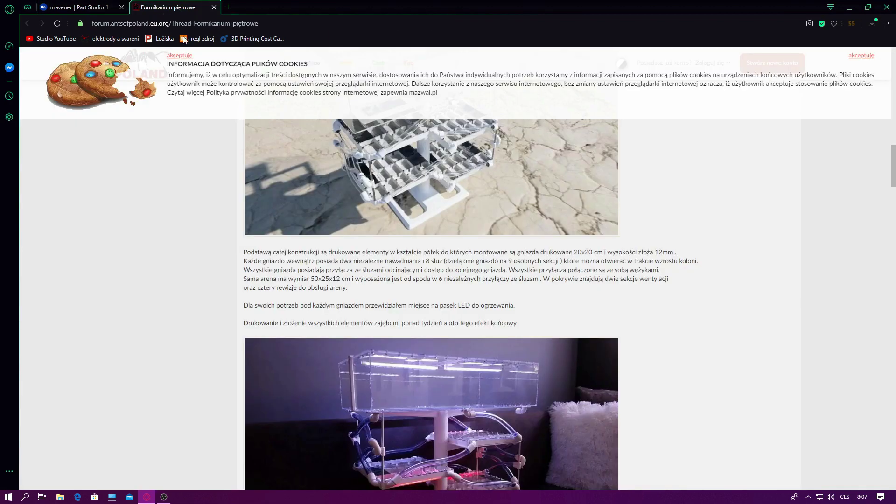
{"action": "scroll", "coordinate": [361, 222], "scroll_direction": "down", "scroll_amount": 5}
{"action": "scroll", "coordinate": [297, 207], "scroll_direction": "down", "scroll_amount": 5}
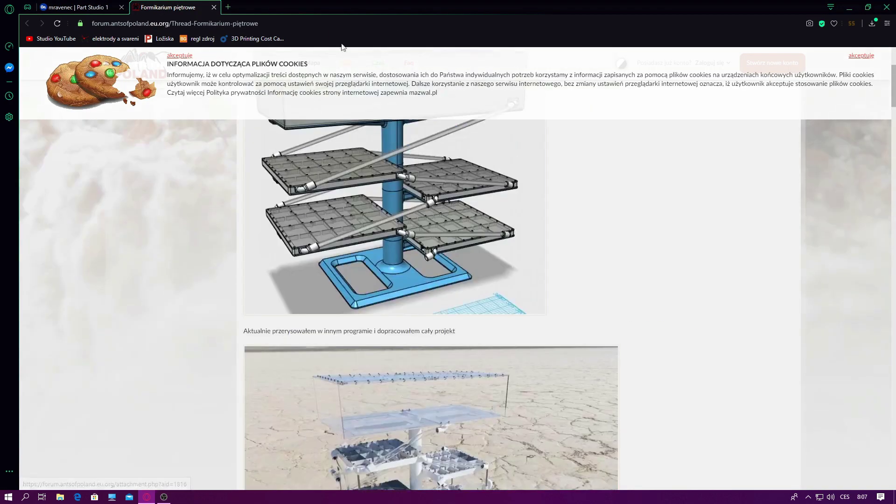
{"action": "mouse_move", "coordinate": [368, 6]}
{"action": "left_mouse_down"}
{"action": "mouse_move", "coordinate": [370, 41]}
{"action": "mouse_move", "coordinate": [454, 134]}
{"action": "left_mouse_up"}
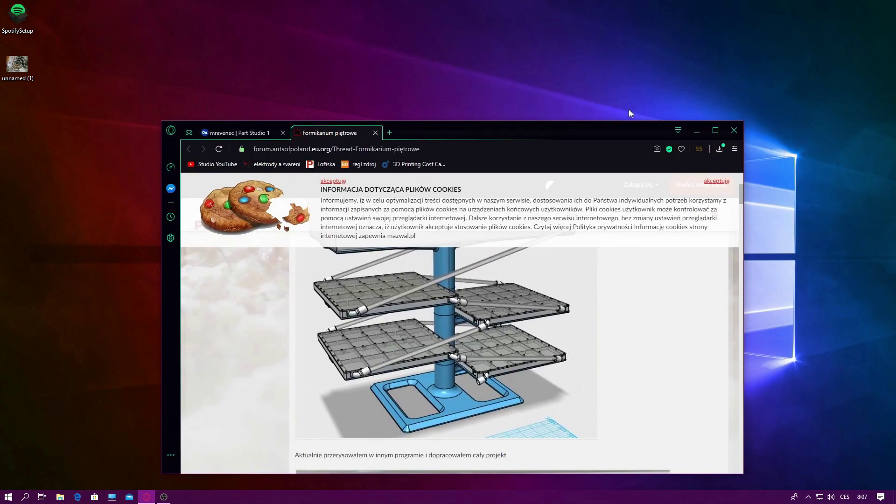
View the octagonal ant-maze photo unnamed (1) in Photos, then restore the browser.
{"action": "double_click", "coordinate": [24, 69]}
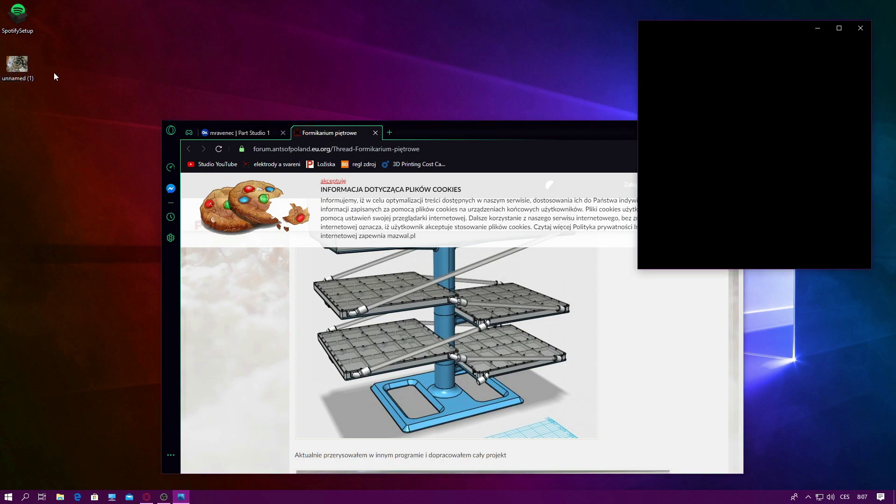
{"action": "left_click", "coordinate": [838, 28]}
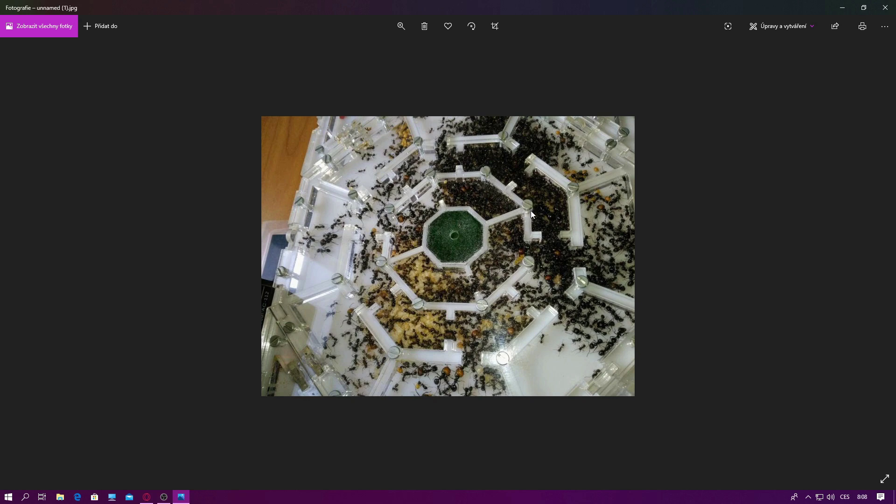
{"action": "left_click", "coordinate": [850, 6]}
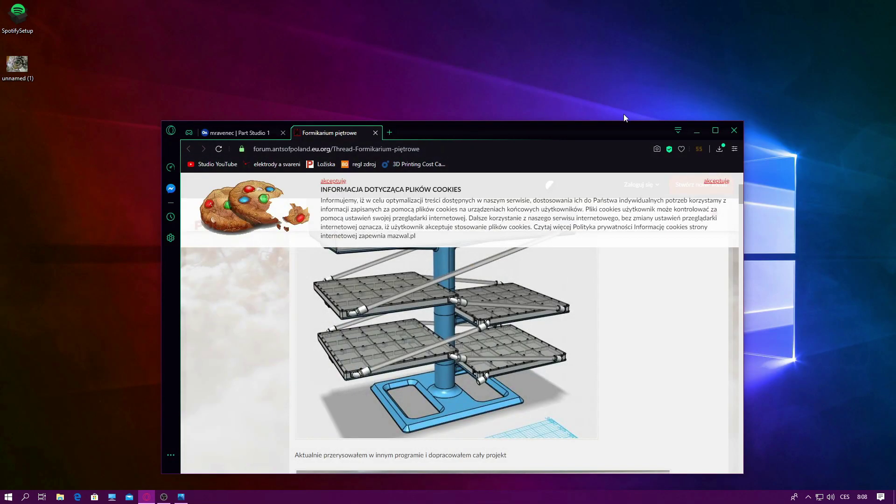
{"action": "left_click", "coordinate": [715, 130]}
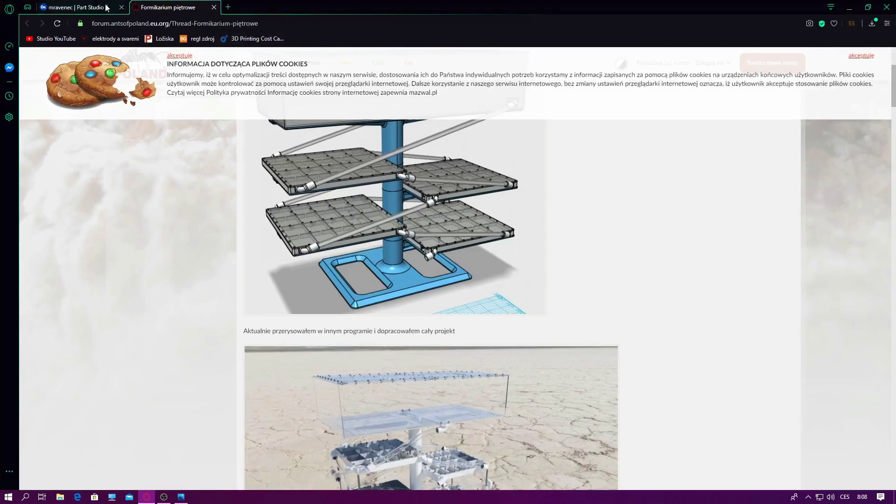
Start a new sketch on the square plate's top face, viewed flat from above.
{"action": "left_click", "coordinate": [74, 7]}
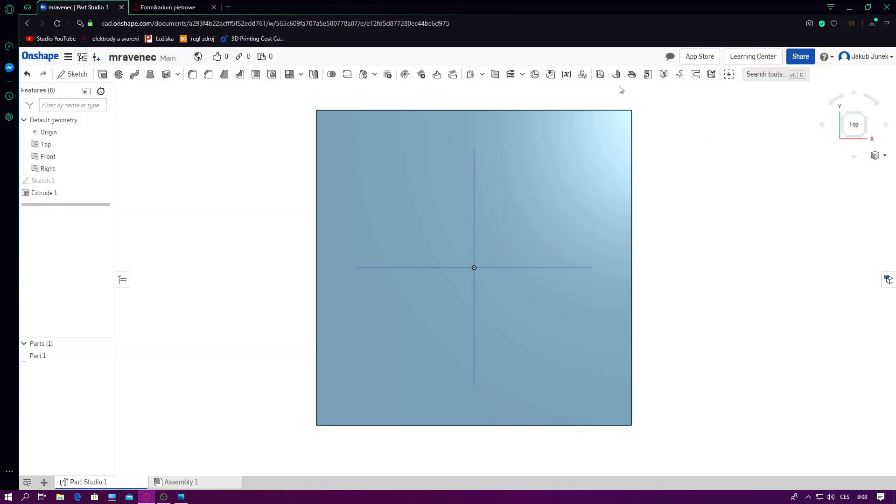
{"action": "left_click", "coordinate": [68, 57]}
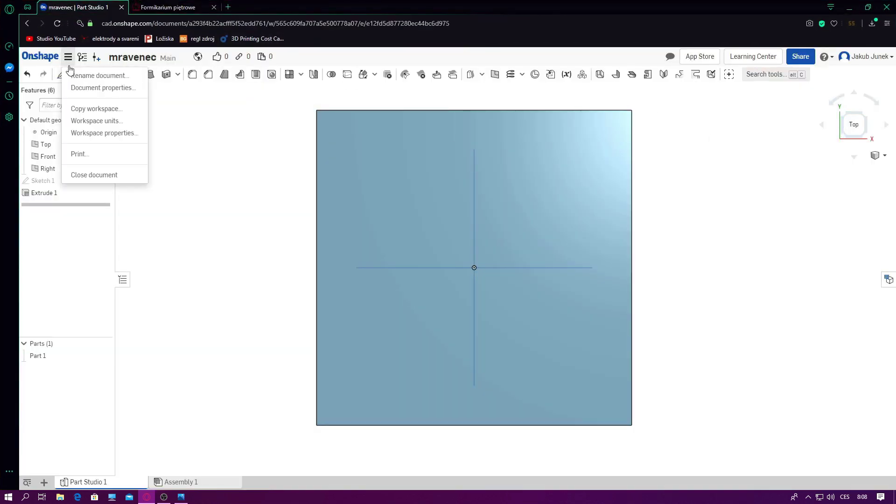
{"action": "left_click", "coordinate": [65, 59]}
{"action": "left_click", "coordinate": [410, 203]}
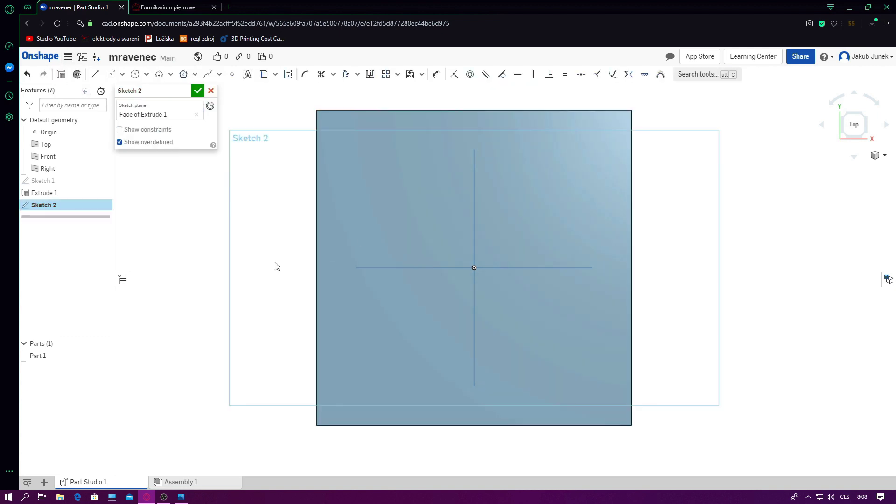
{"action": "mouse_move", "coordinate": [275, 264]}
{"action": "right_mouse_down"}
{"action": "mouse_move", "coordinate": [295, 247]}
{"action": "mouse_move", "coordinate": [280, 242]}
{"action": "right_mouse_up"}
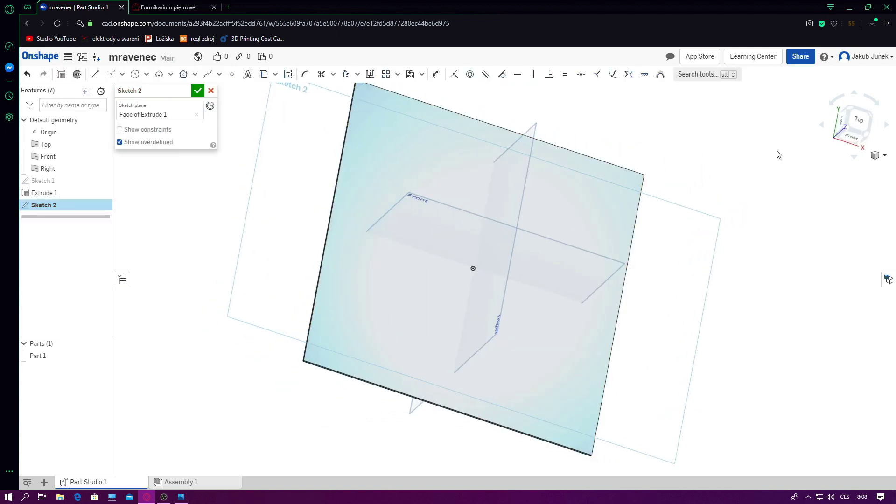
{"action": "left_click", "coordinate": [856, 126]}
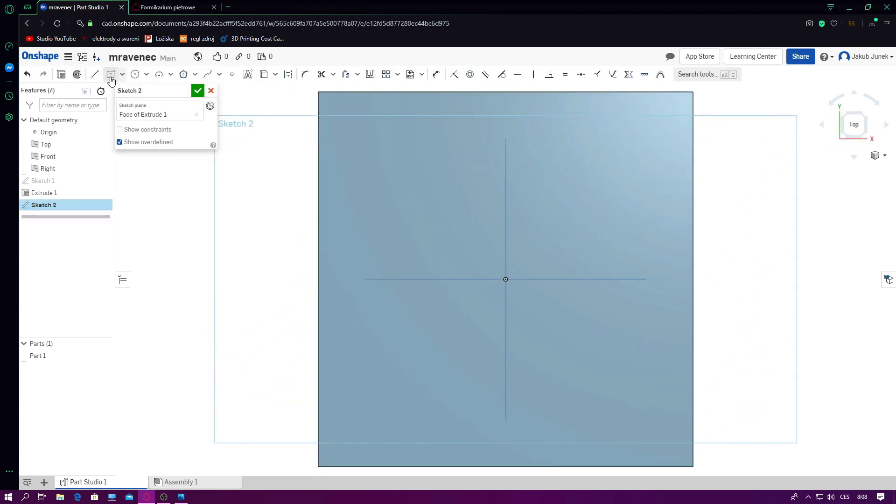
Draw corner rectangles as narrow strips along the left, right, bottom and top edges.
{"action": "left_click", "coordinate": [121, 75]}
{"action": "left_click", "coordinate": [136, 88]}
{"action": "left_click", "coordinate": [319, 93]}
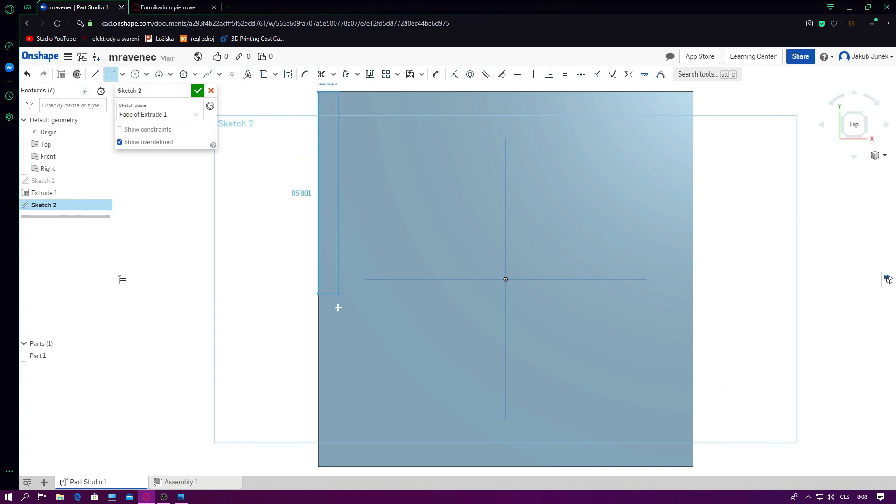
{"action": "left_click", "coordinate": [327, 465]}
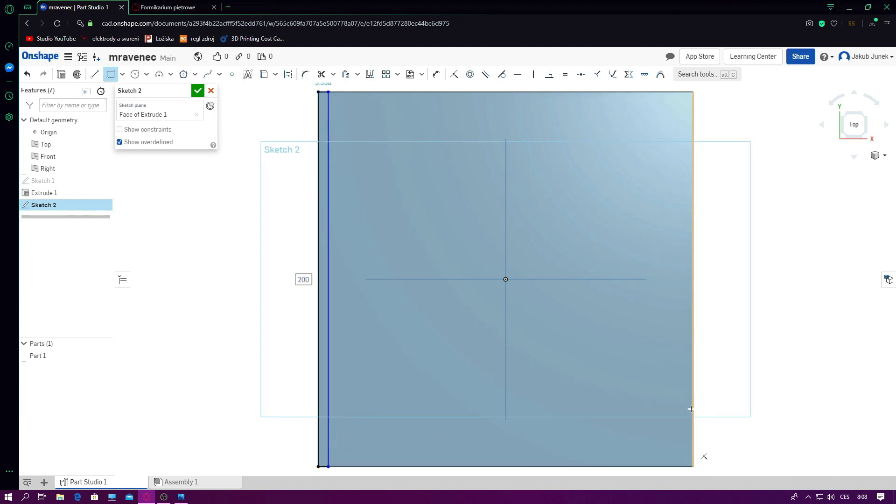
{"action": "left_click", "coordinate": [692, 92]}
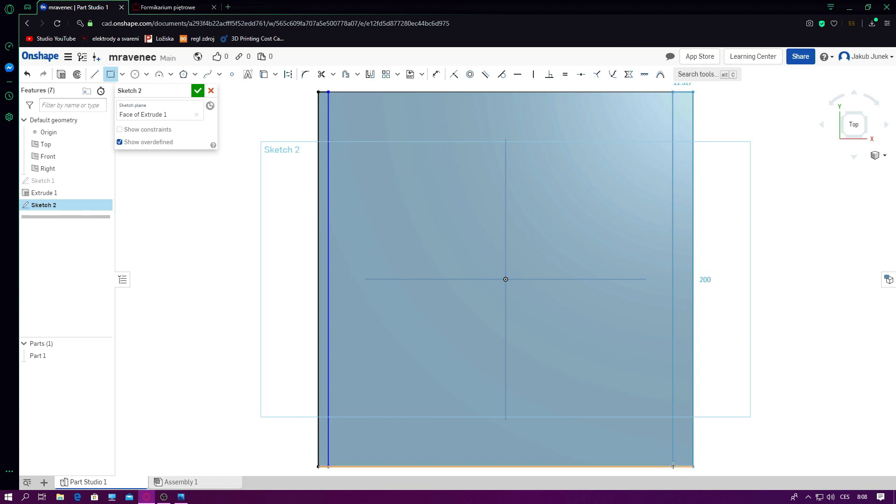
{"action": "left_click", "coordinate": [673, 465]}
{"action": "left_click", "coordinate": [328, 466]}
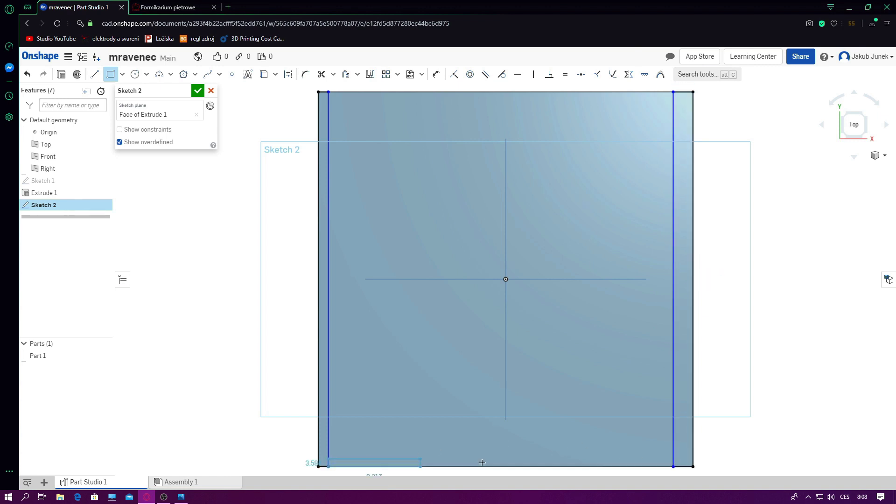
{"action": "left_click", "coordinate": [672, 454]}
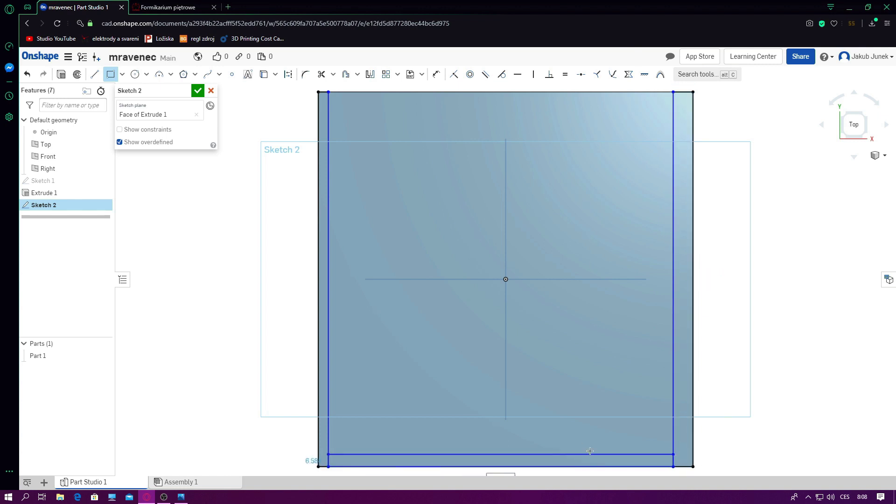
{"action": "left_click", "coordinate": [329, 92]}
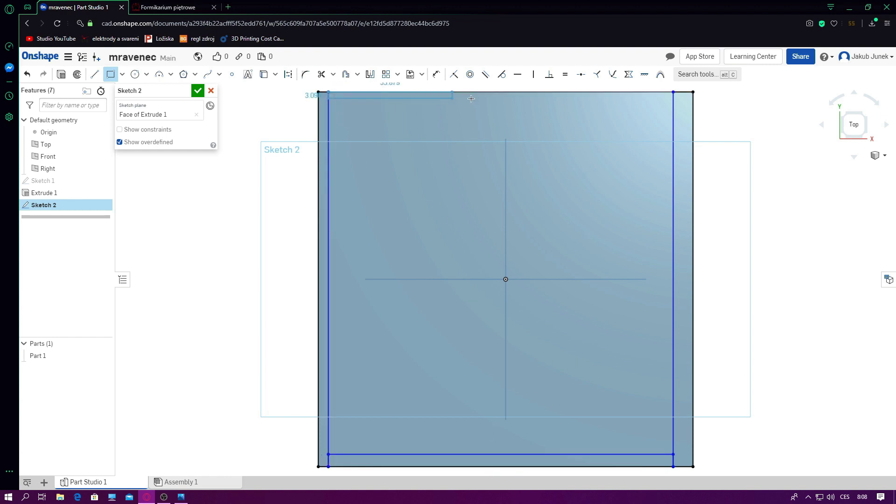
{"action": "left_click", "coordinate": [673, 108]}
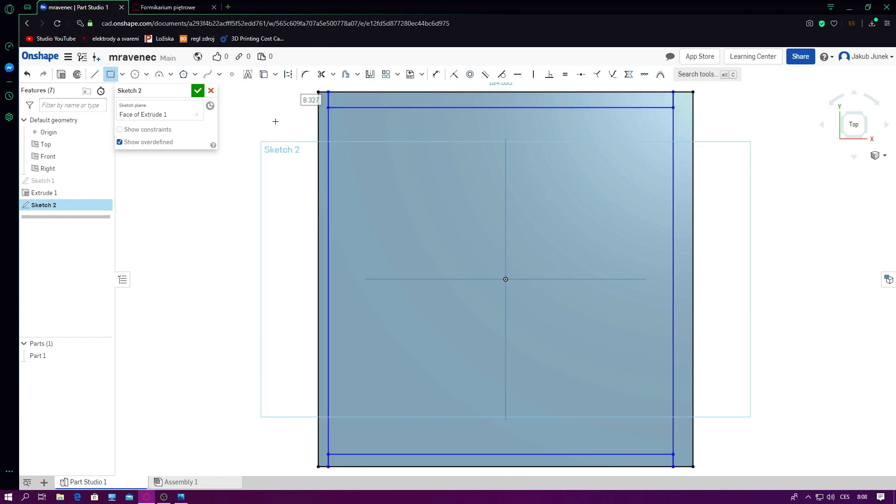
Begin a width dimension between the top outer edge and the top strip's inner line.
{"action": "left_click", "coordinate": [436, 74]}
{"action": "left_click", "coordinate": [442, 92]}
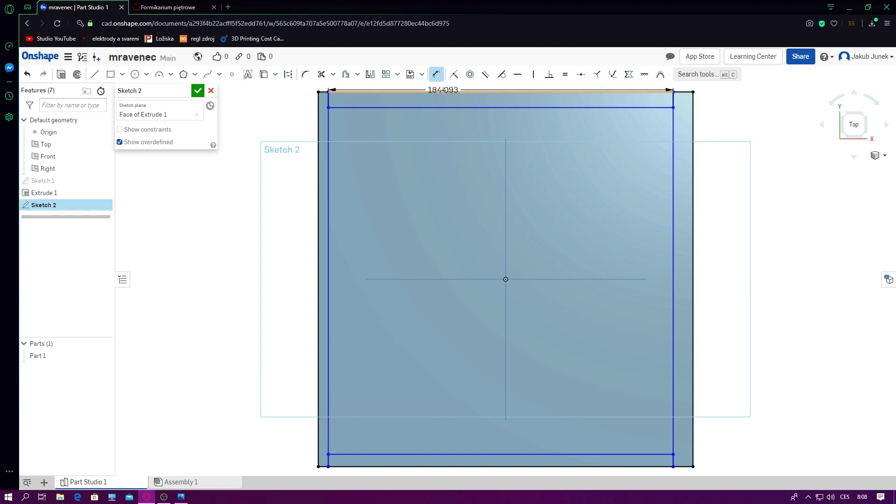
{"action": "left_click", "coordinate": [441, 108]}
Dimension the top and left edge strips to 5 mm wide.
{"action": "left_click", "coordinate": [278, 125]}
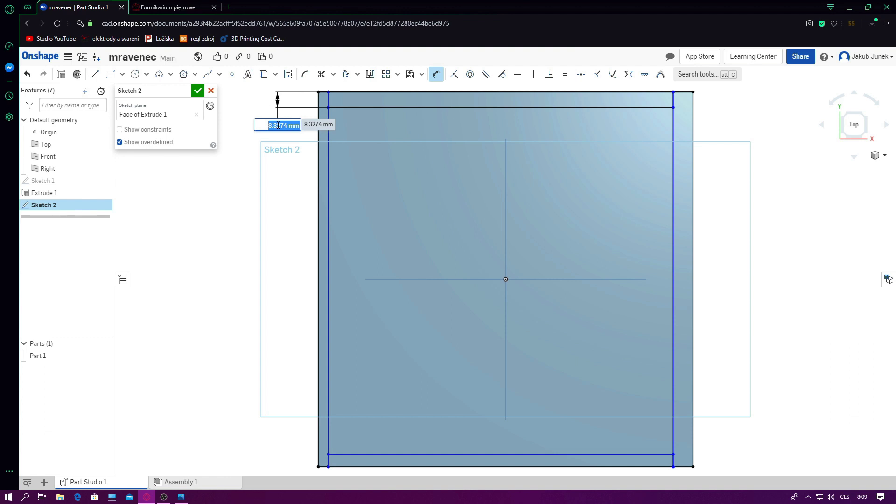
{"action": "type", "text": "6"}
{"action": "key", "text": "Return"}
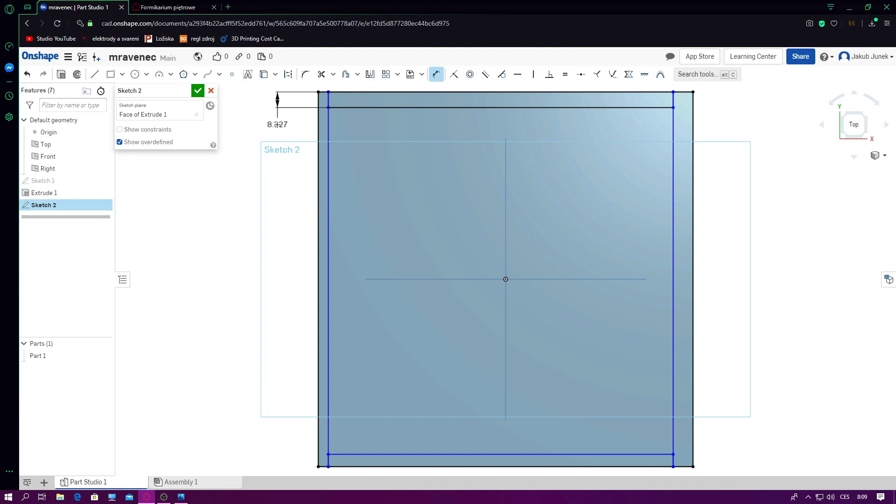
{"action": "type", "text": "5"}
{"action": "left_click", "coordinate": [329, 129]}
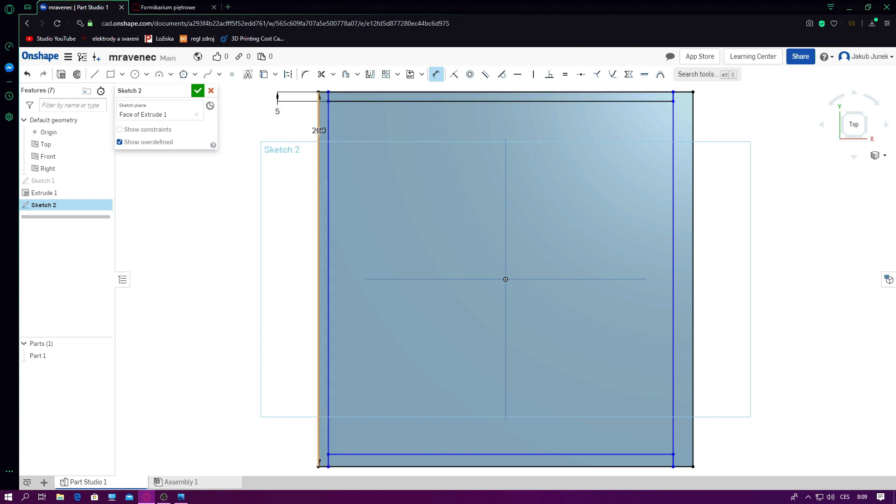
{"action": "left_click", "coordinate": [289, 138]}
{"action": "type", "text": "5"}
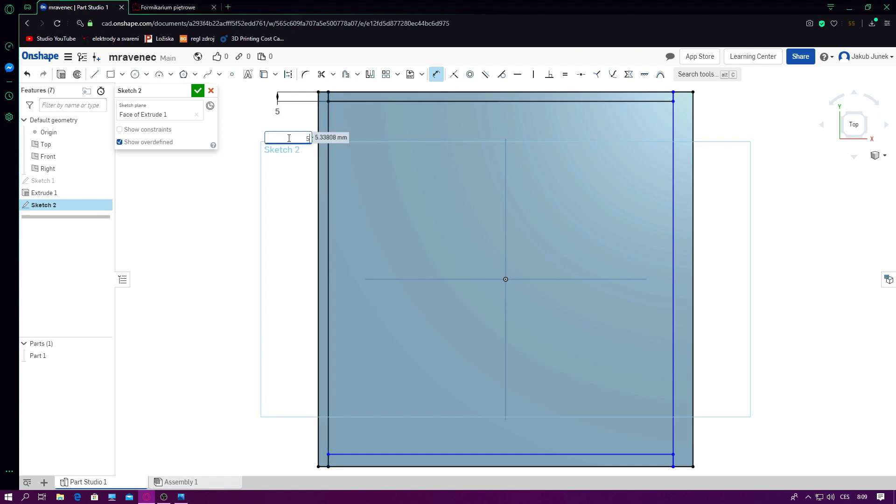
{"action": "key", "text": "Return"}
Dimension the bottom and right edge strips to 5 mm wide.
{"action": "left_click", "coordinate": [370, 452]}
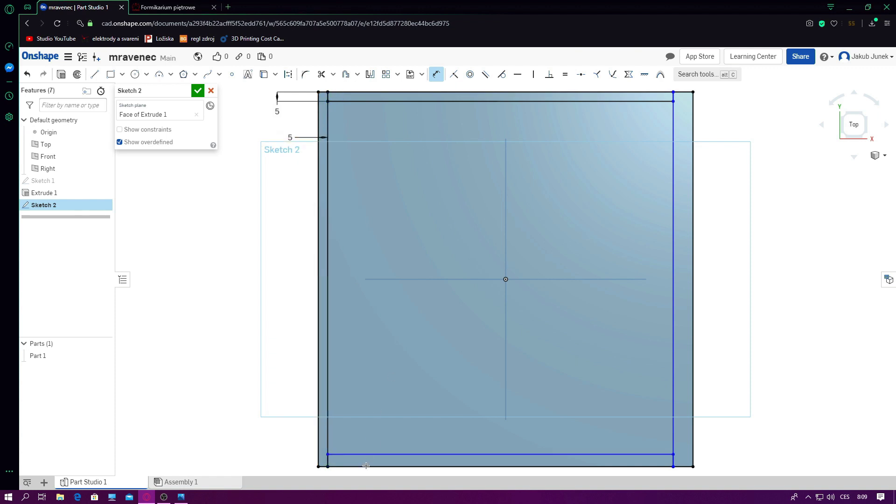
{"action": "left_click", "coordinate": [257, 429]}
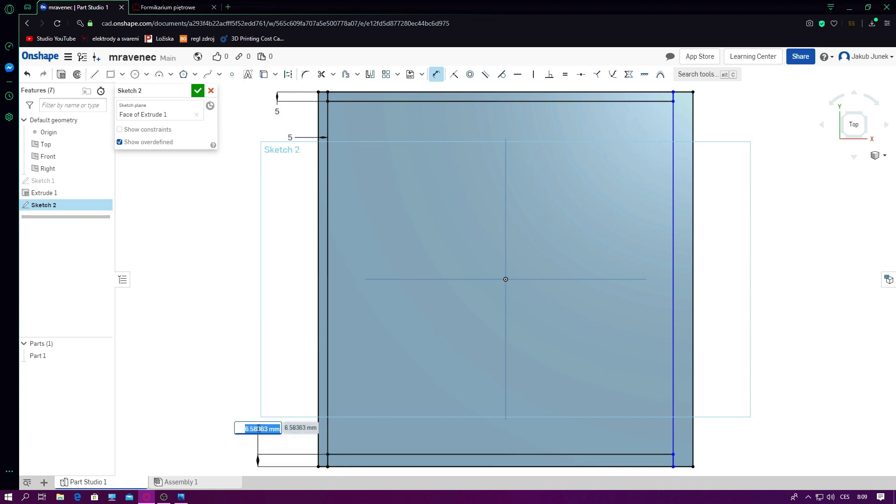
{"action": "key", "text": "Return"}
{"action": "type", "text": "5"}
{"action": "key", "text": "Return"}
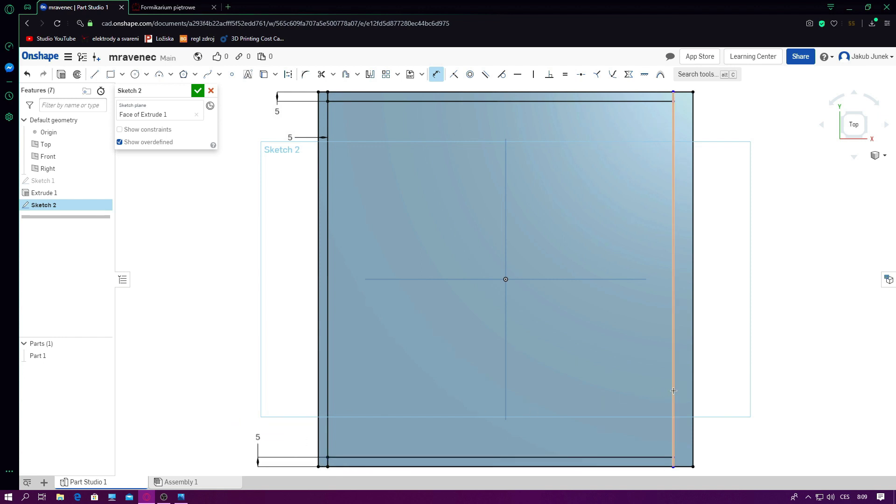
{"action": "left_click", "coordinate": [672, 387]}
{"action": "left_click", "coordinate": [734, 374]}
{"action": "type", "text": "5"}
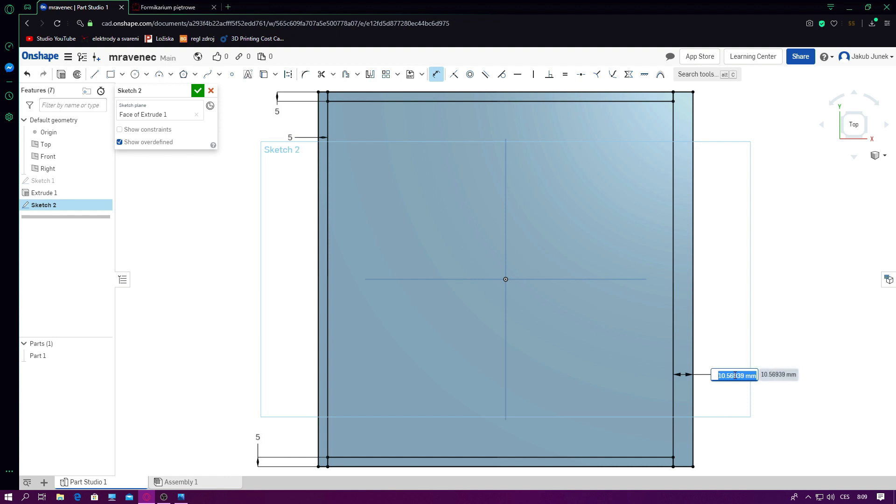
{"action": "key", "text": "Return"}
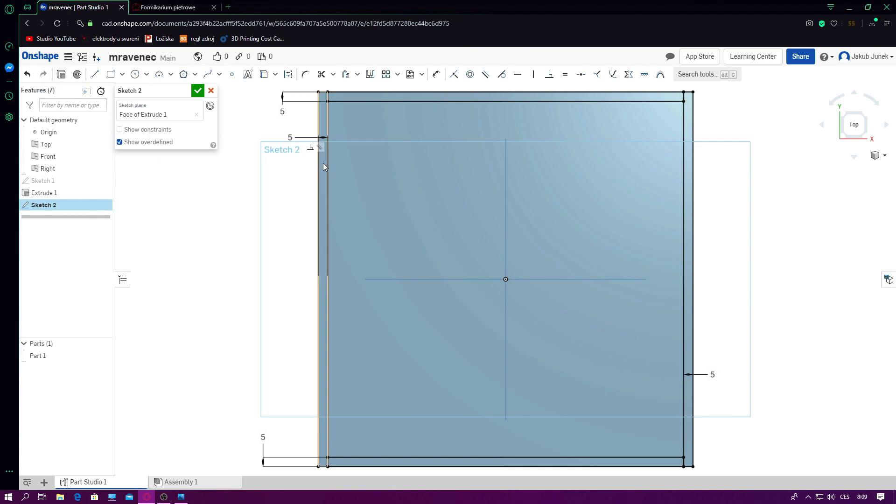
Orbit to inspect the sketch, then return to a flat top view.
{"action": "right_click_drag", "start_coordinate": [269, 181], "coordinate": [283, 178]}
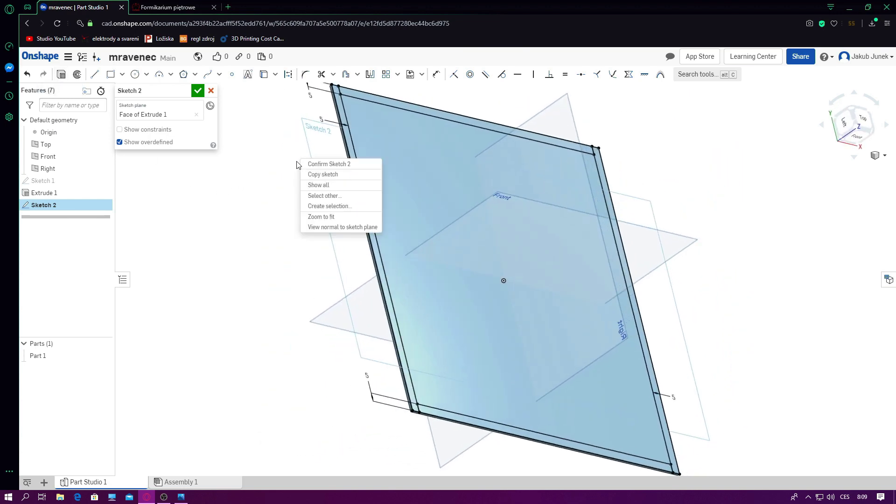
{"action": "left_click", "coordinate": [267, 195]}
{"action": "key", "text": "n"}
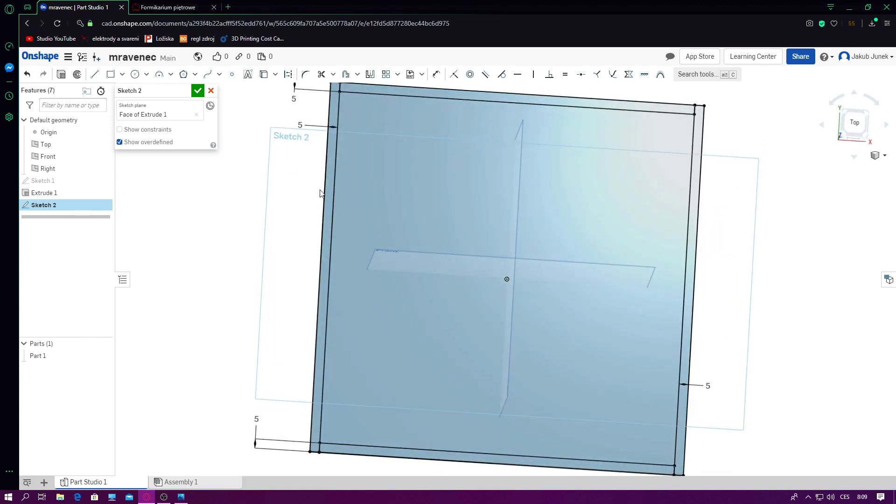
{"action": "left_click", "coordinate": [854, 122]}
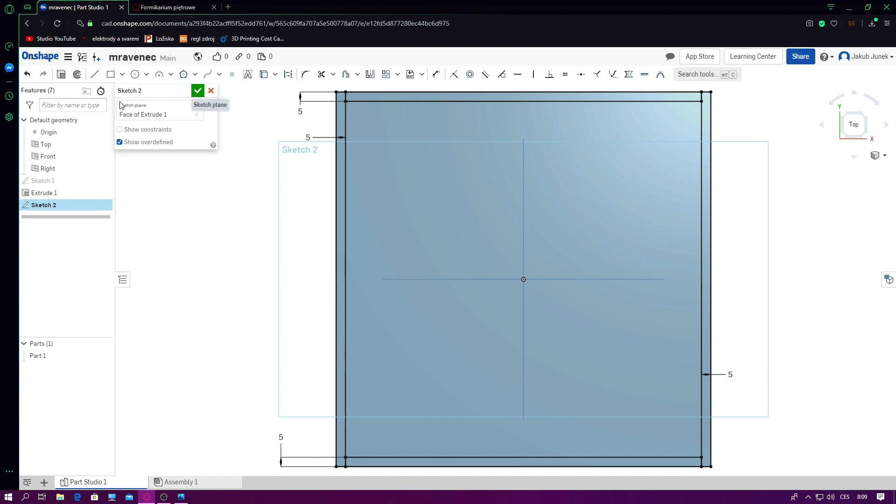
{"action": "left_click", "coordinate": [96, 78]}
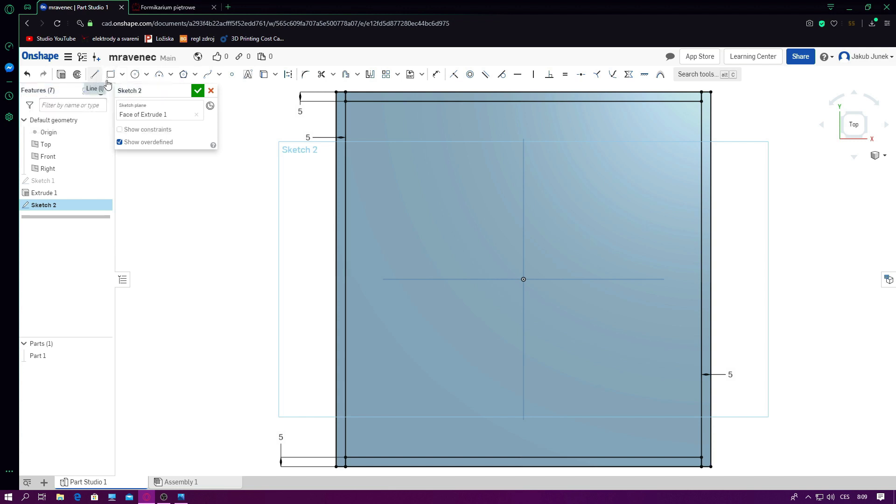
Add the corner gusset regions and confirm Extrude 2 to raise the tray walls.
{"action": "left_click", "coordinate": [135, 77]}
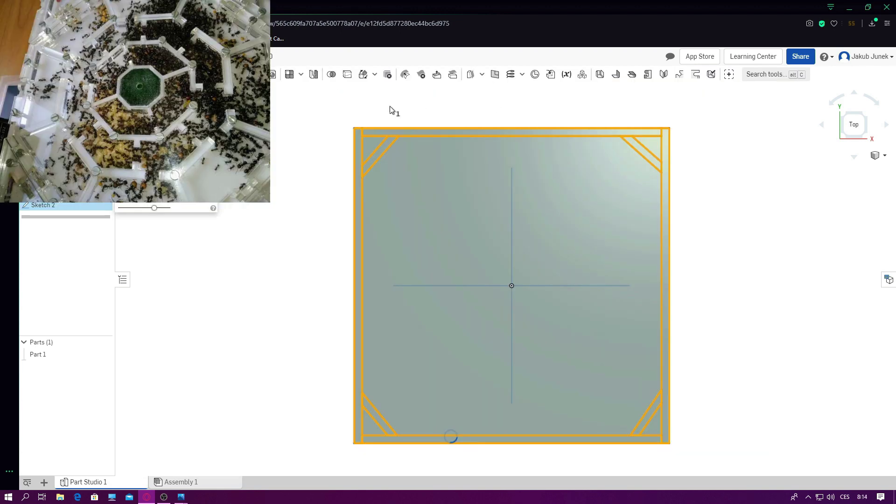
{"action": "right_click_drag", "start_coordinate": [252, 427], "coordinate": [320, 271]}
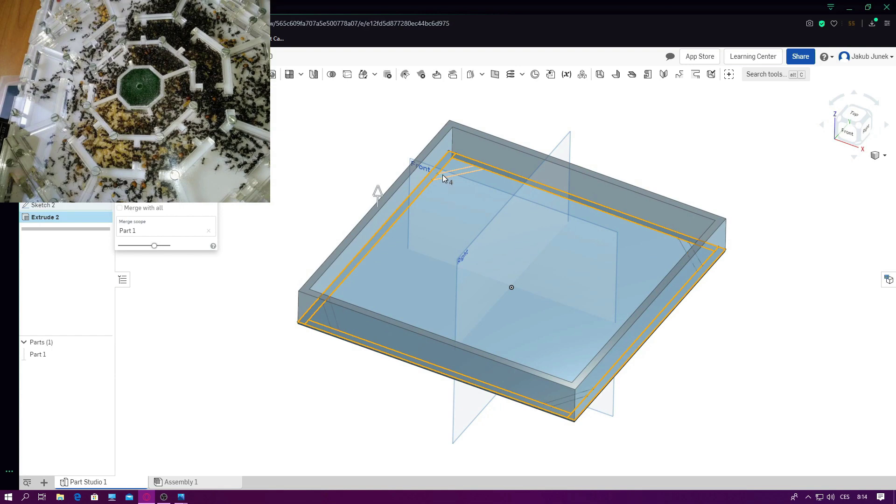
{"action": "mouse_move", "coordinate": [443, 175]}
{"action": "right_mouse_down"}
{"action": "mouse_move", "coordinate": [443, 184]}
{"action": "mouse_move", "coordinate": [452, 179]}
{"action": "right_mouse_up"}
{"action": "left_click", "coordinate": [454, 173]}
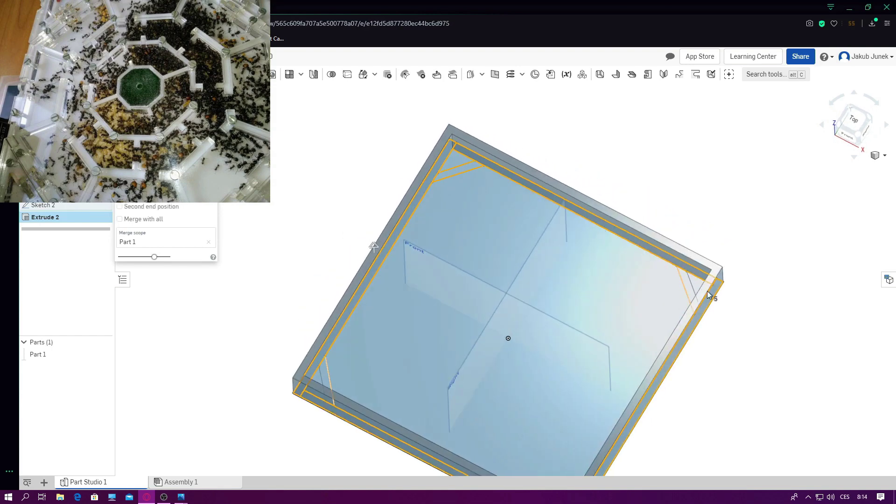
{"action": "left_click", "coordinate": [689, 287]}
{"action": "right_click_drag", "start_coordinate": [690, 290], "coordinate": [610, 325]}
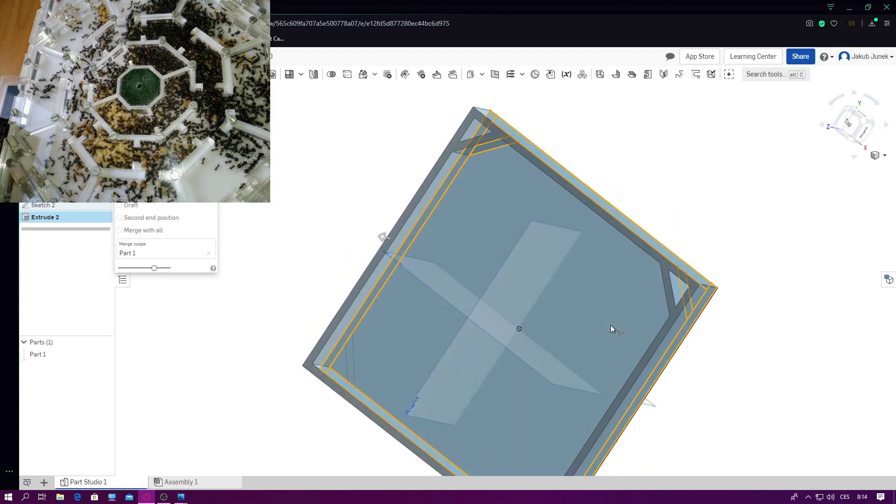
{"action": "left_click", "coordinate": [352, 364]}
{"action": "mouse_move", "coordinate": [351, 363]}
{"action": "right_mouse_down"}
{"action": "mouse_move", "coordinate": [536, 377]}
{"action": "mouse_move", "coordinate": [584, 396]}
{"action": "mouse_move", "coordinate": [485, 356]}
{"action": "right_mouse_up"}
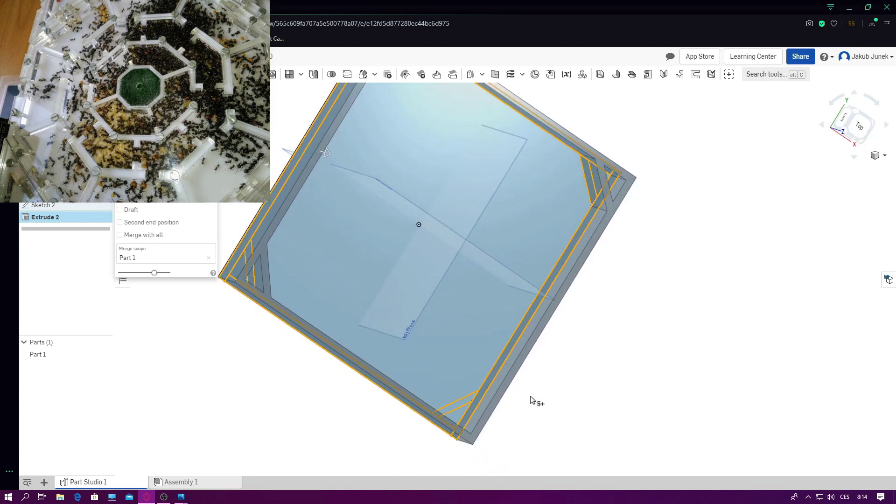
{"action": "mouse_move", "coordinate": [534, 400]}
{"action": "right_mouse_down"}
{"action": "mouse_move", "coordinate": [626, 362]}
{"action": "mouse_move", "coordinate": [606, 352]}
{"action": "mouse_move", "coordinate": [644, 326]}
{"action": "mouse_move", "coordinate": [614, 430]}
{"action": "right_mouse_up"}
{"action": "right_click", "coordinate": [614, 430]}
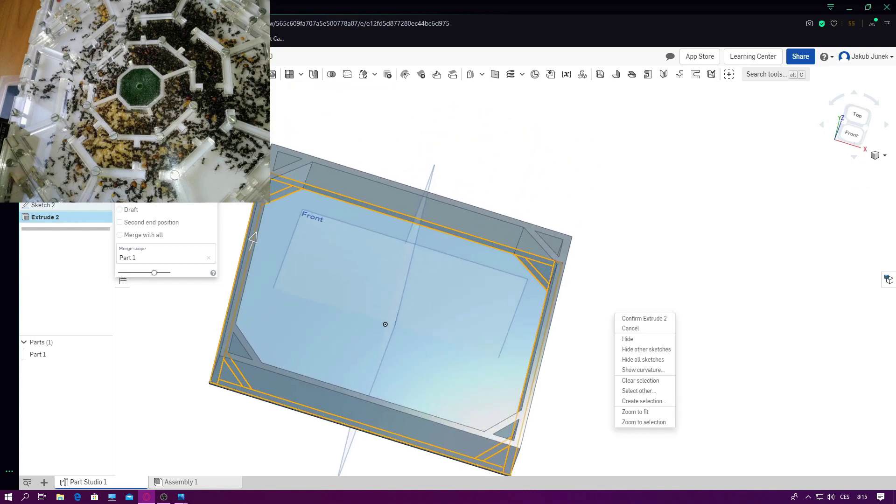
{"action": "left_click", "coordinate": [644, 318]}
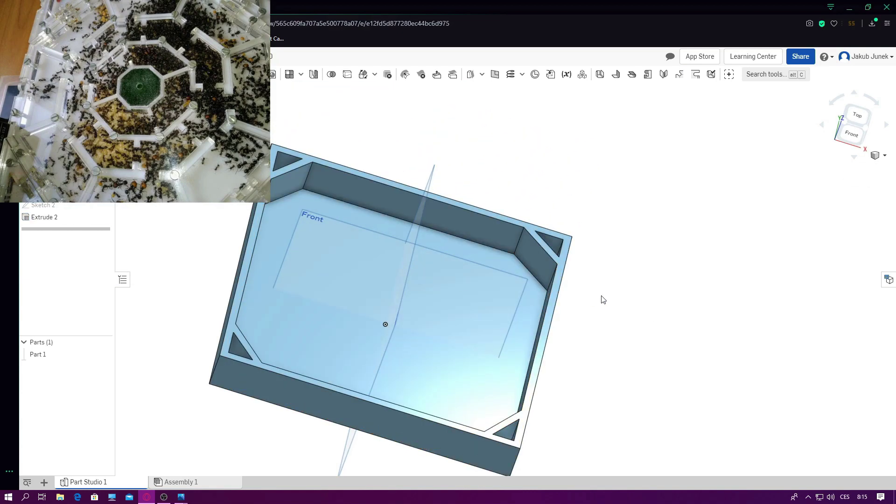
Reopen Extrude 2 for review, close it unchanged, and reorient the tray view.
{"action": "right_click_drag", "start_coordinate": [600, 300], "coordinate": [566, 275]}
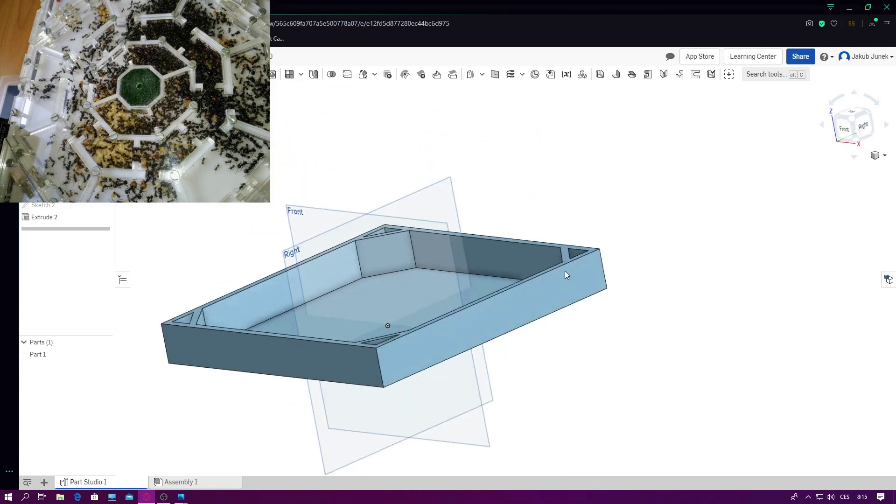
{"action": "double_click", "coordinate": [72, 222]}
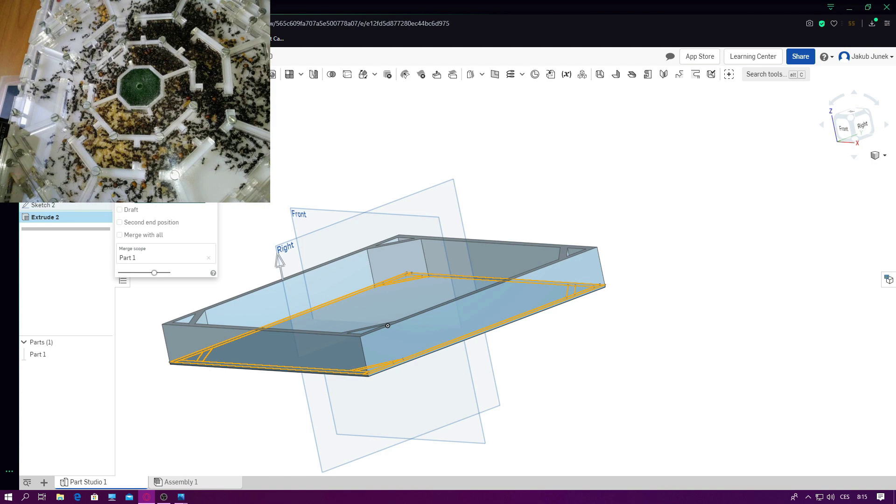
{"action": "key", "text": "Escape"}
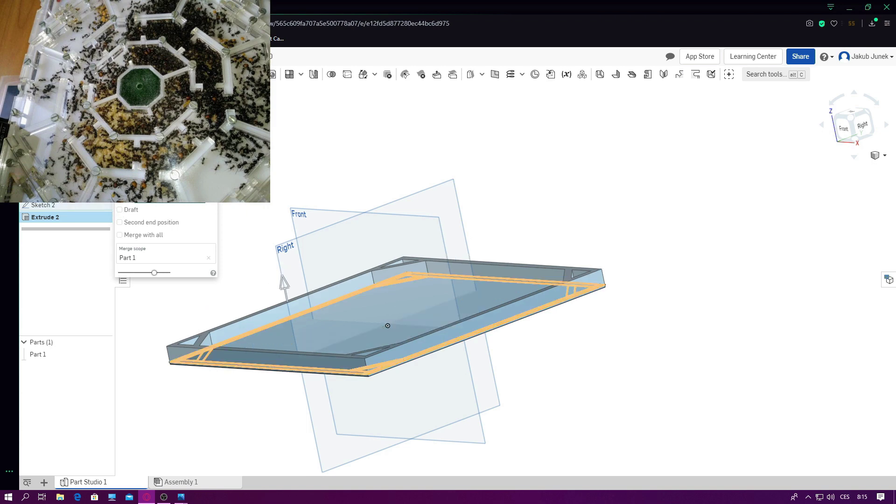
{"action": "key", "text": "shift+1"}
{"action": "right_click_drag", "start_coordinate": [386, 325], "coordinate": [298, 174]}
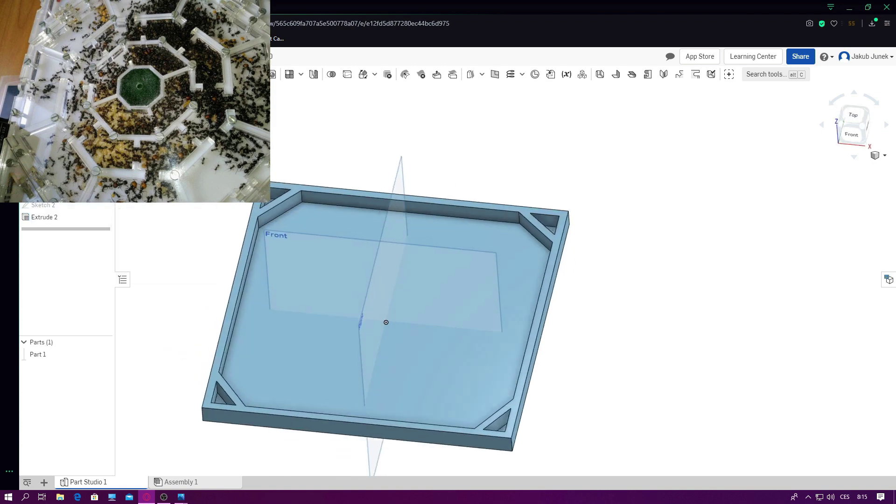
{"action": "key", "text": "shift+7"}
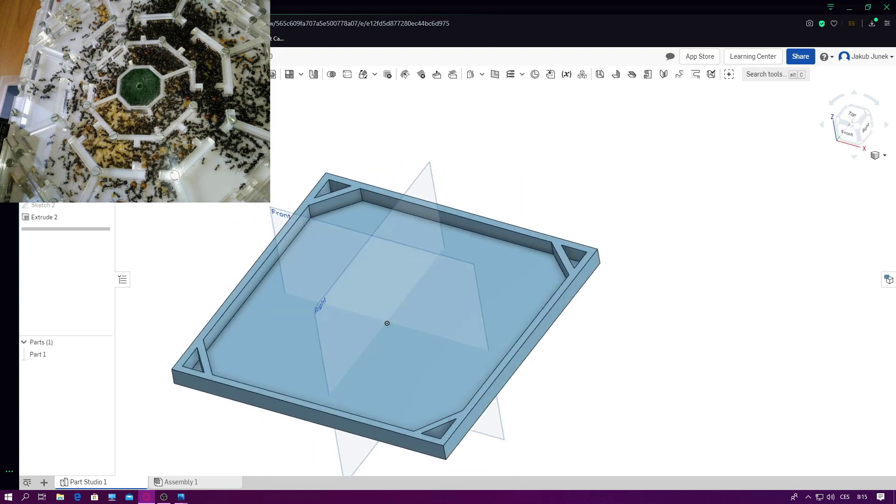
{"action": "key", "text": "shift+s"}
Start a sketch on the tray's outer side wall and draw a circle on it.
{"action": "left_click", "coordinate": [851, 119]}
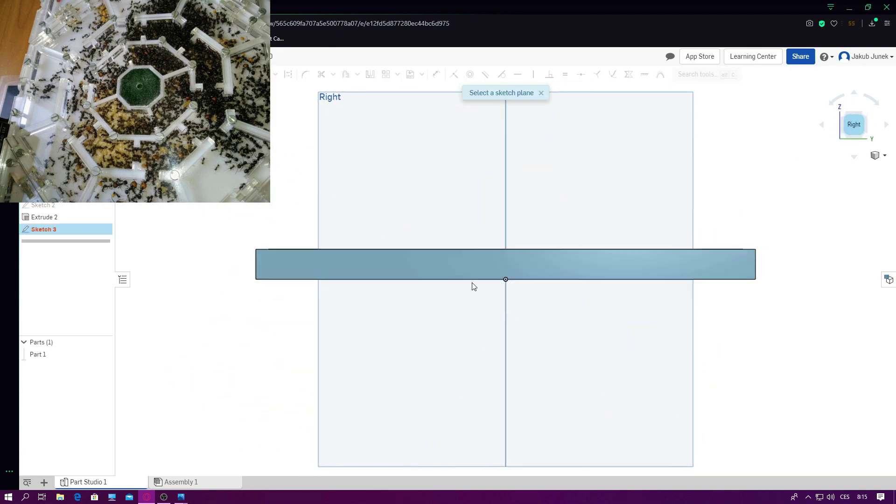
{"action": "mouse_move", "coordinate": [472, 286]}
{"action": "right_mouse_down"}
{"action": "mouse_move", "coordinate": [277, 313]}
{"action": "mouse_move", "coordinate": [294, 305]}
{"action": "right_mouse_up"}
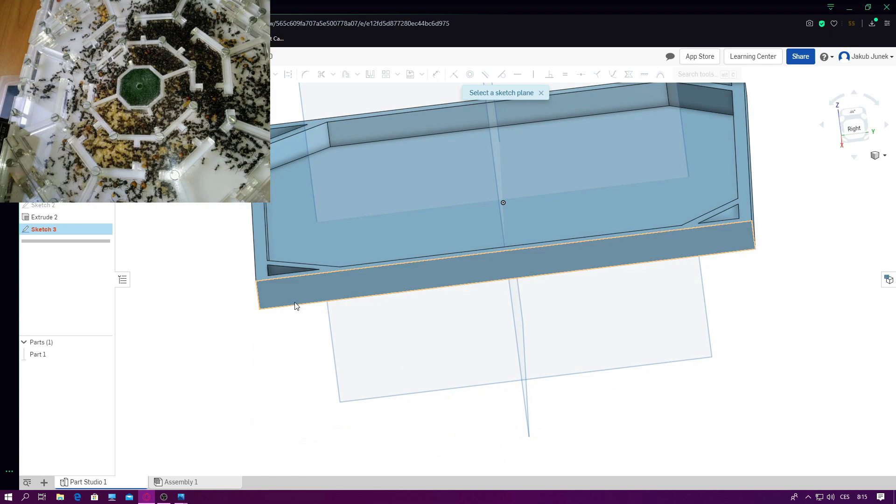
{"action": "left_click", "coordinate": [379, 283]}
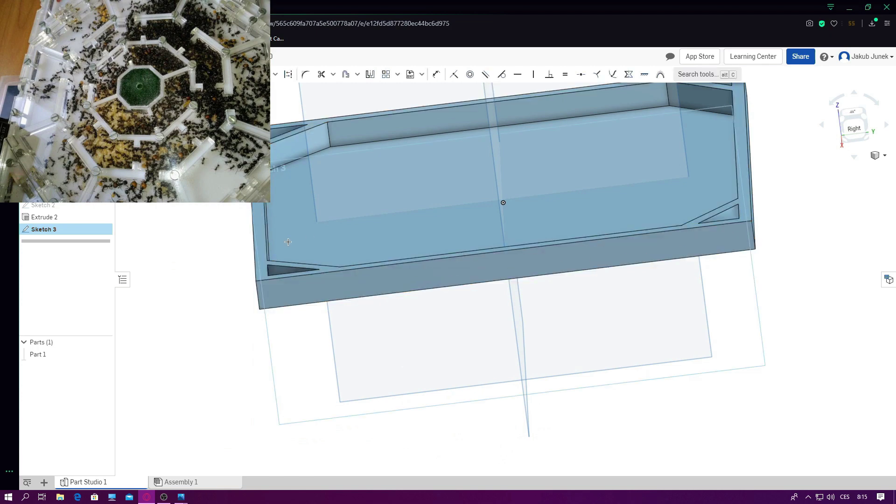
{"action": "mouse_move", "coordinate": [288, 242]}
{"action": "right_mouse_down"}
{"action": "mouse_move", "coordinate": [342, 314]}
{"action": "mouse_move", "coordinate": [351, 212]}
{"action": "right_mouse_up"}
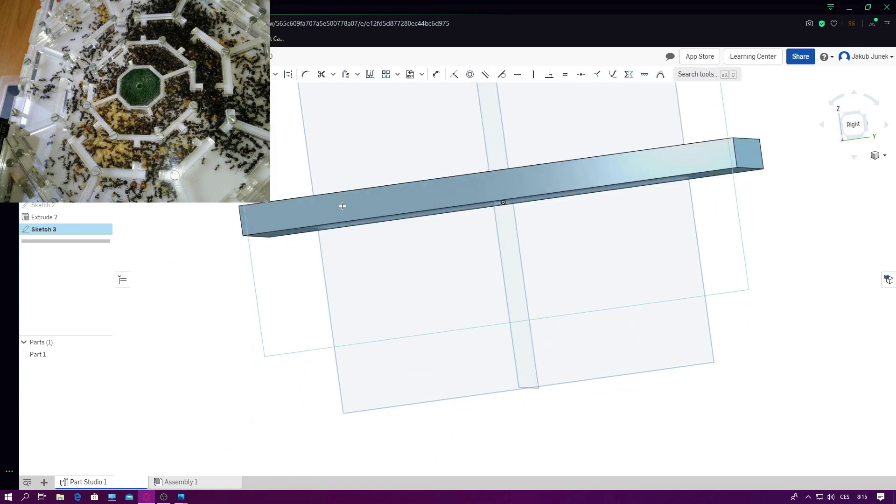
{"action": "left_click", "coordinate": [354, 202]}
{"action": "left_click", "coordinate": [435, 74]}
Dimension the circle to Ø6 mm, 6 mm from the wall edge.
{"action": "left_click", "coordinate": [350, 203]}
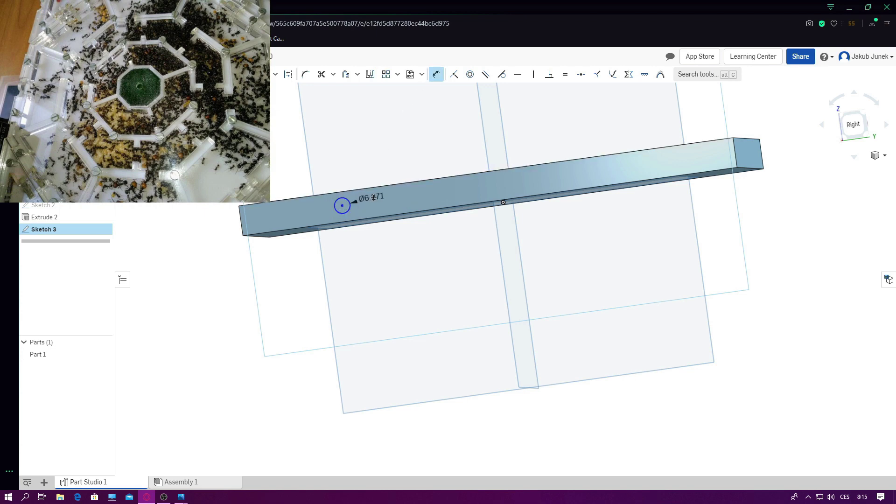
{"action": "type", "text": "6"}
{"action": "key", "text": "Return"}
{"action": "left_click", "coordinate": [342, 205]}
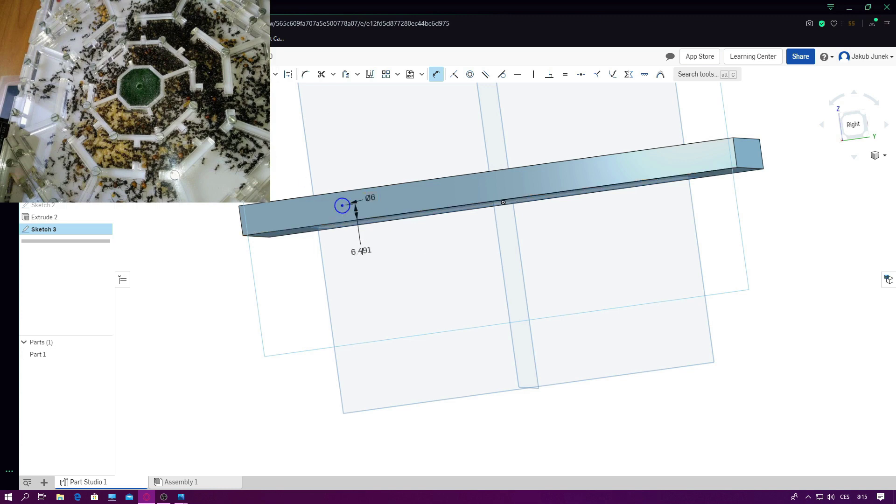
{"action": "left_click", "coordinate": [361, 252]}
{"action": "type", "text": "6"}
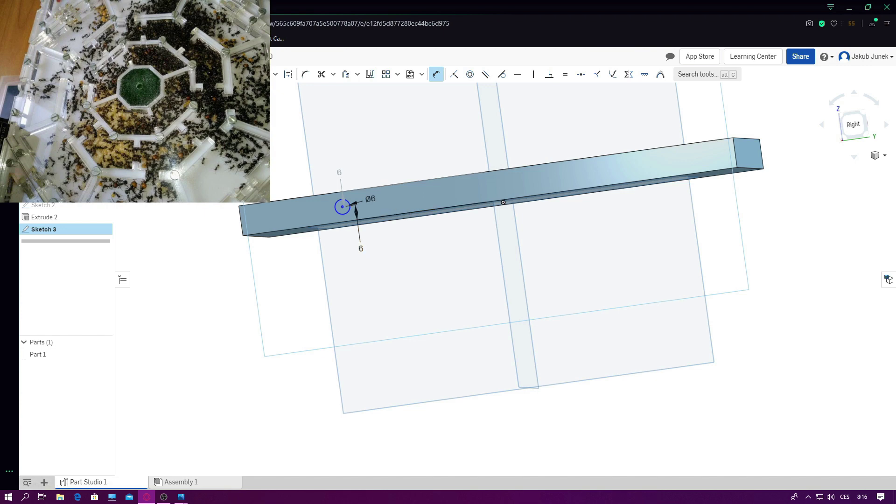
{"action": "key", "text": "Return"}
{"action": "key", "text": "shift+e"}
Commit Extrude 3 from the 6 mm circle on the side wall, then go fullscreen with F11.
{"action": "right_click_drag", "start_coordinate": [183, 315], "coordinate": [250, 340]}
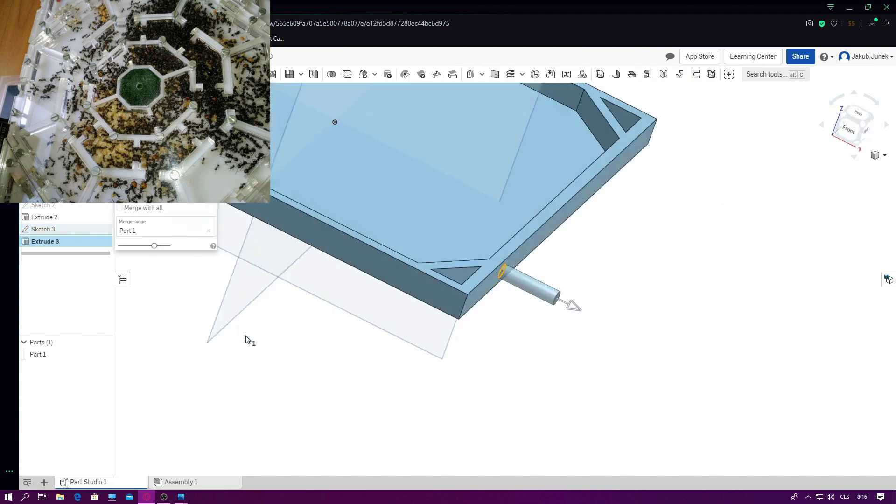
{"action": "mouse_move", "coordinate": [272, 253]}
{"action": "right_mouse_down"}
{"action": "mouse_move", "coordinate": [296, 336]}
{"action": "mouse_move", "coordinate": [244, 310]}
{"action": "mouse_move", "coordinate": [355, 208]}
{"action": "right_mouse_up"}
{"action": "scroll", "coordinate": [327, 180], "scroll_direction": "up", "scroll_amount": 3}
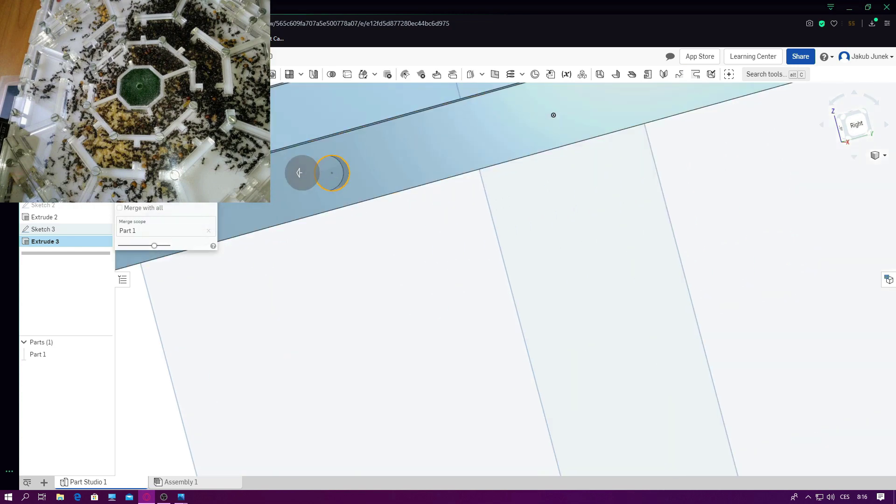
{"action": "key", "text": "Return"}
{"action": "mouse_move", "coordinate": [348, 320]}
{"action": "right_mouse_down"}
{"action": "mouse_move", "coordinate": [375, 332]}
{"action": "mouse_move", "coordinate": [362, 349]}
{"action": "mouse_move", "coordinate": [342, 326]}
{"action": "right_mouse_up"}
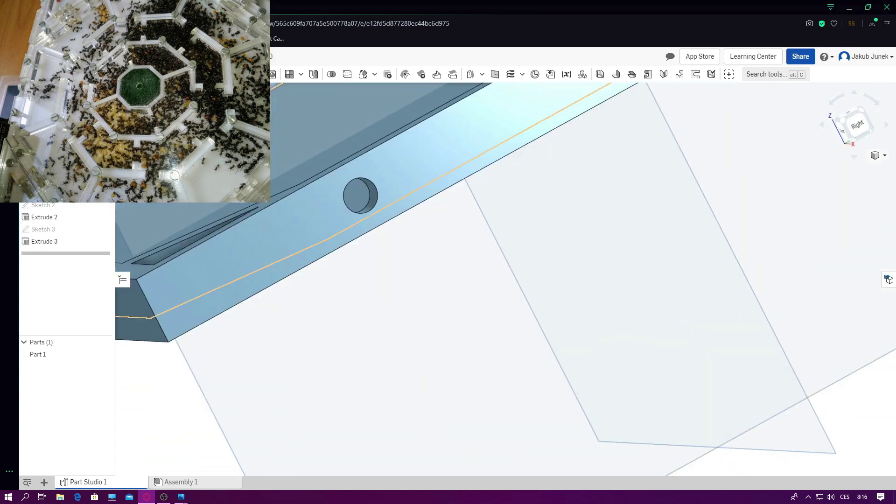
{"action": "key", "text": "F11"}
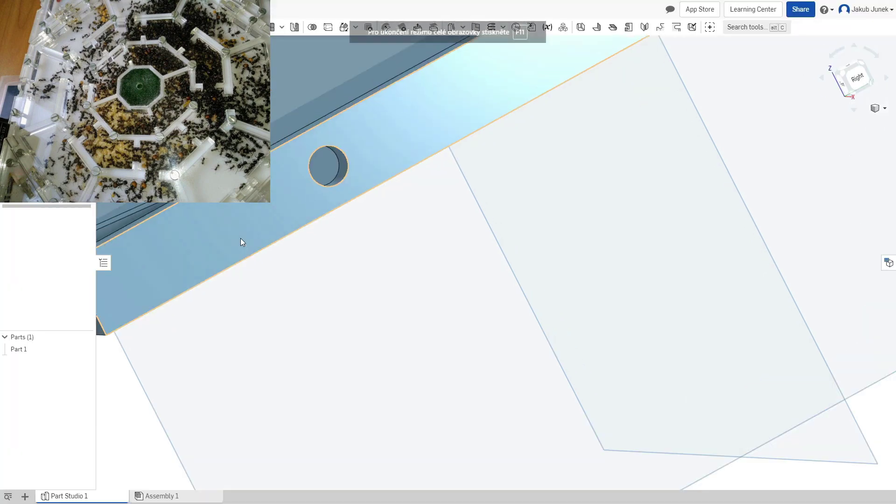
{"action": "mouse_move", "coordinate": [378, 332]}
{"action": "right_mouse_down"}
{"action": "mouse_move", "coordinate": [542, 487]}
{"action": "mouse_move", "coordinate": [478, 414]}
{"action": "mouse_move", "coordinate": [594, 250]}
{"action": "right_mouse_up"}
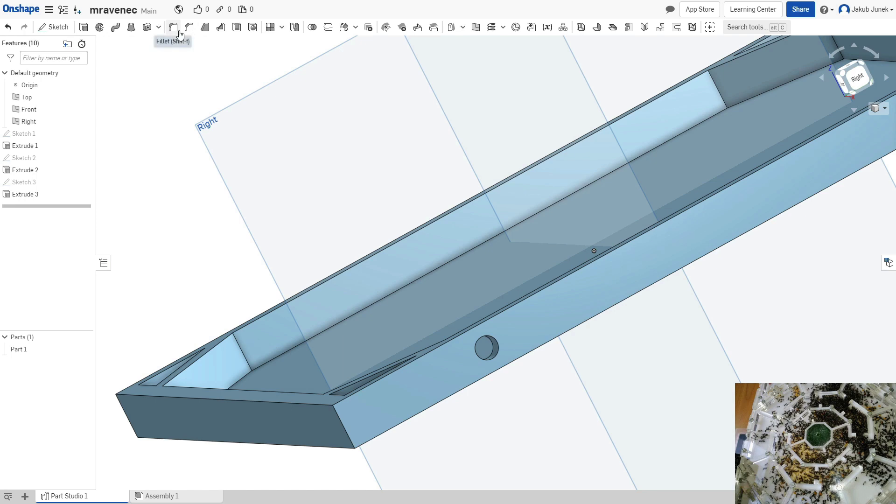
Fillet the side-wall opening's edge and inner face with a 5 mm radius.
{"action": "left_click", "coordinate": [173, 28]}
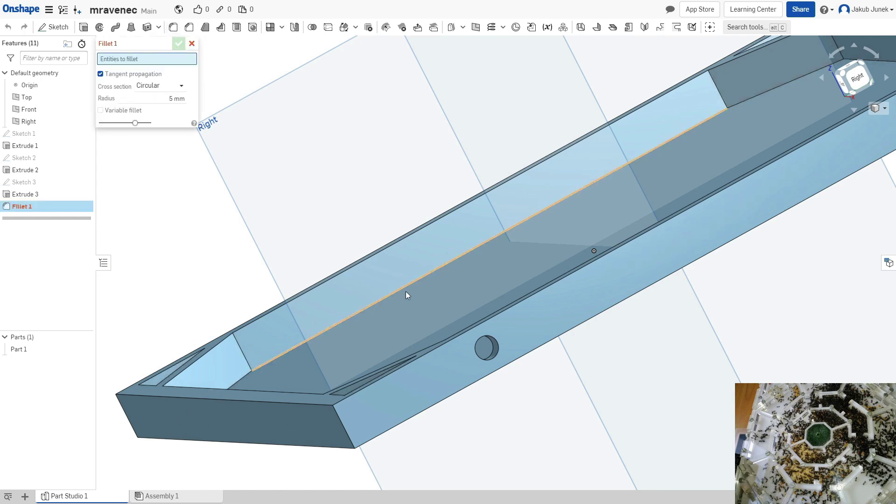
{"action": "left_click", "coordinate": [486, 362]}
{"action": "right_click_drag", "start_coordinate": [486, 359], "coordinate": [475, 357]}
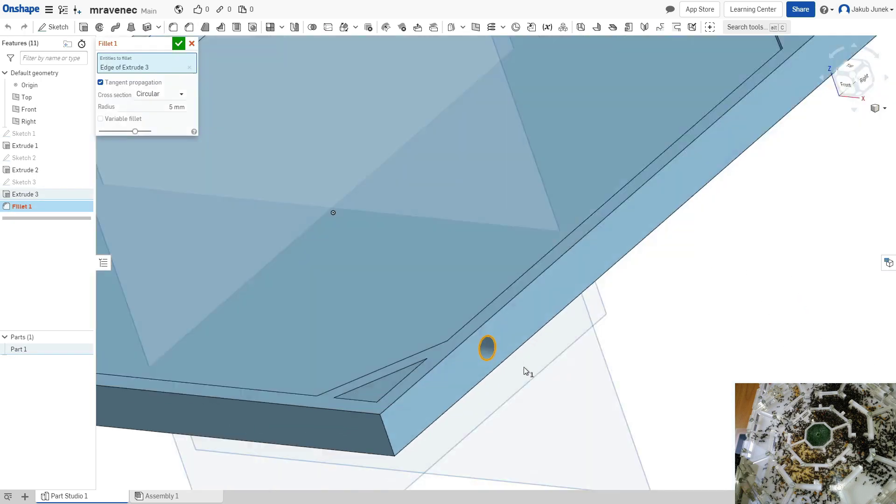
{"action": "left_click", "coordinate": [475, 357]}
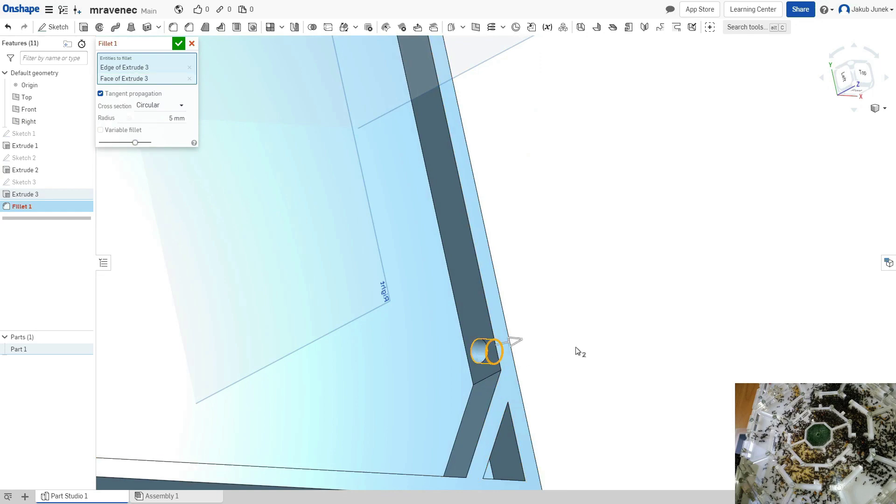
{"action": "mouse_move", "coordinate": [575, 352]}
{"action": "right_mouse_down"}
{"action": "mouse_move", "coordinate": [506, 335]}
{"action": "mouse_move", "coordinate": [437, 273]}
{"action": "right_mouse_up"}
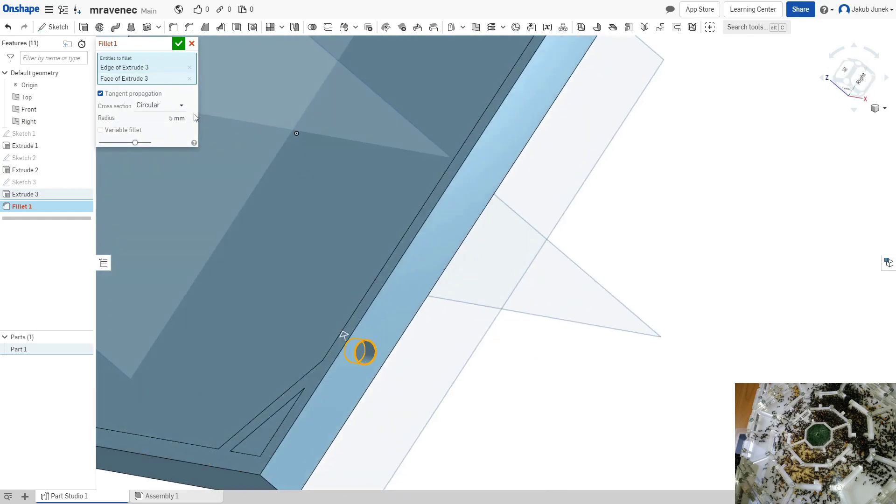
{"action": "left_click", "coordinate": [179, 119]}
{"action": "left_click", "coordinate": [178, 44]}
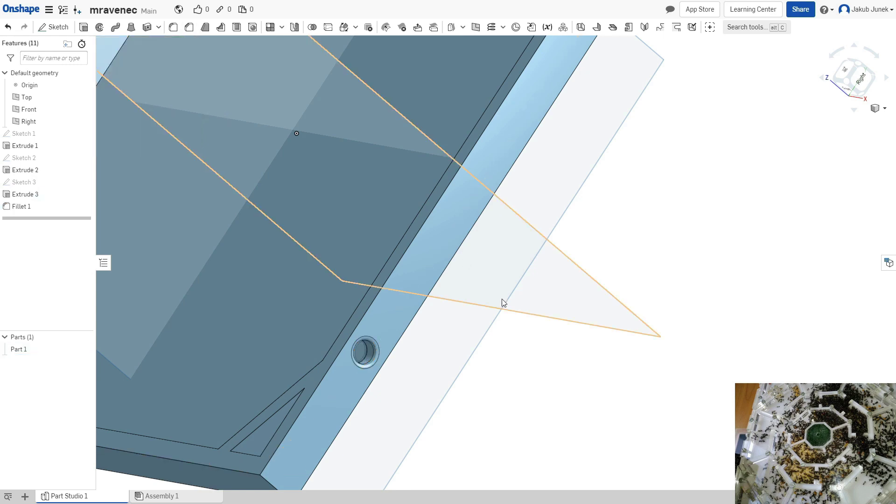
{"action": "mouse_move", "coordinate": [502, 302]}
{"action": "right_mouse_down"}
{"action": "mouse_move", "coordinate": [483, 280]}
{"action": "mouse_move", "coordinate": [602, 294]}
{"action": "mouse_move", "coordinate": [553, 310]}
{"action": "mouse_move", "coordinate": [600, 310]}
{"action": "mouse_move", "coordinate": [634, 380]}
{"action": "mouse_move", "coordinate": [676, 388]}
{"action": "mouse_move", "coordinate": [632, 314]}
{"action": "right_mouse_up"}
{"action": "scroll", "coordinate": [553, 309], "scroll_direction": "down", "scroll_amount": 5}
{"action": "scroll", "coordinate": [550, 310], "scroll_direction": "down", "scroll_amount": 3}
{"action": "right_click", "coordinate": [631, 314]}
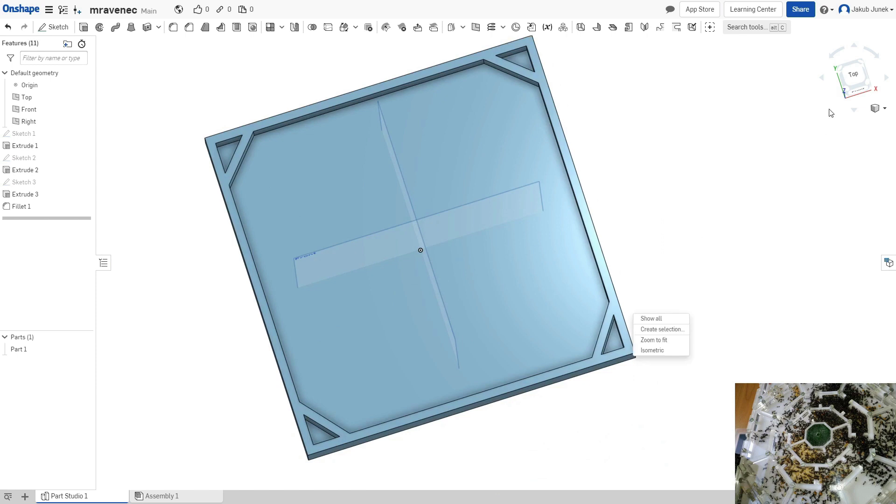
{"action": "left_click", "coordinate": [854, 74]}
{"action": "left_click", "coordinate": [53, 26]}
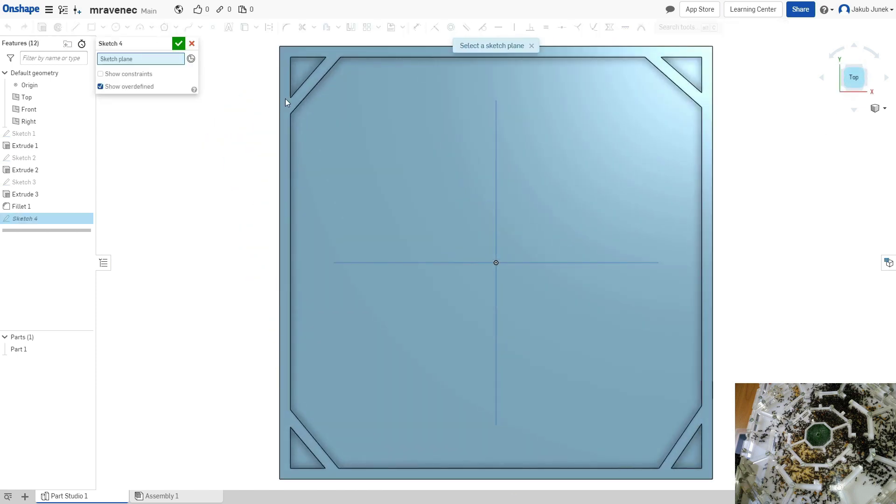
{"action": "left_click", "coordinate": [287, 110]}
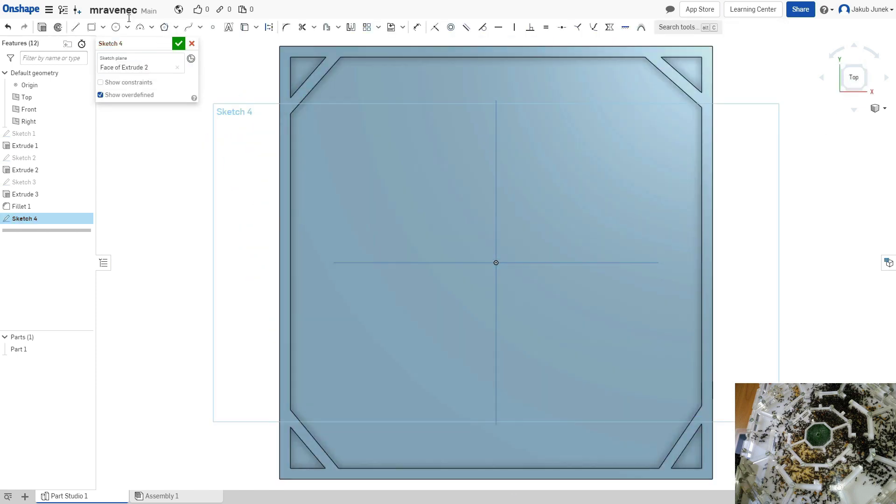
{"action": "left_click", "coordinate": [116, 26]}
{"action": "scroll", "coordinate": [322, 86], "scroll_direction": "up", "scroll_amount": 5}
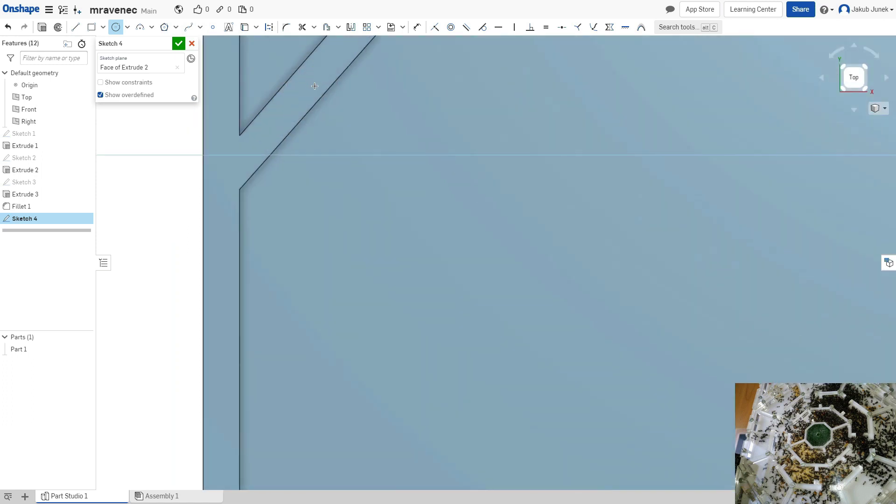
{"action": "middle_click_drag", "start_coordinate": [318, 73], "coordinate": [383, 176]}
{"action": "left_click", "coordinate": [282, 156]}
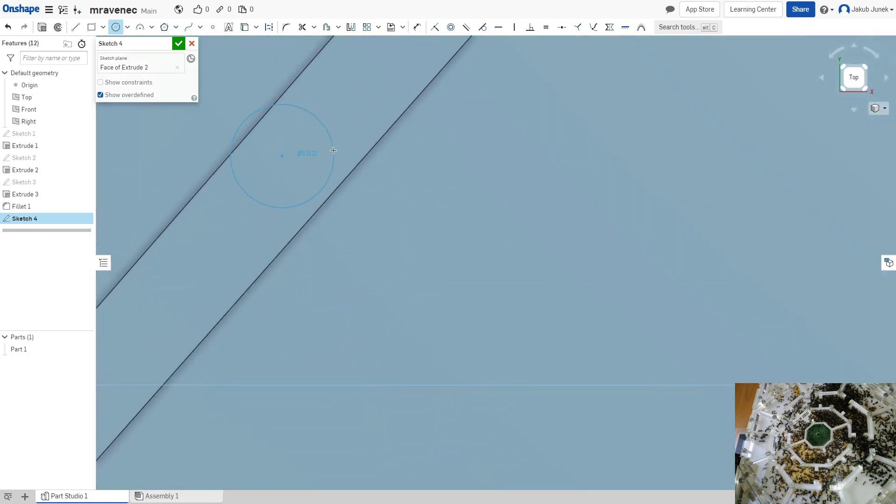
{"action": "left_click", "coordinate": [305, 152]}
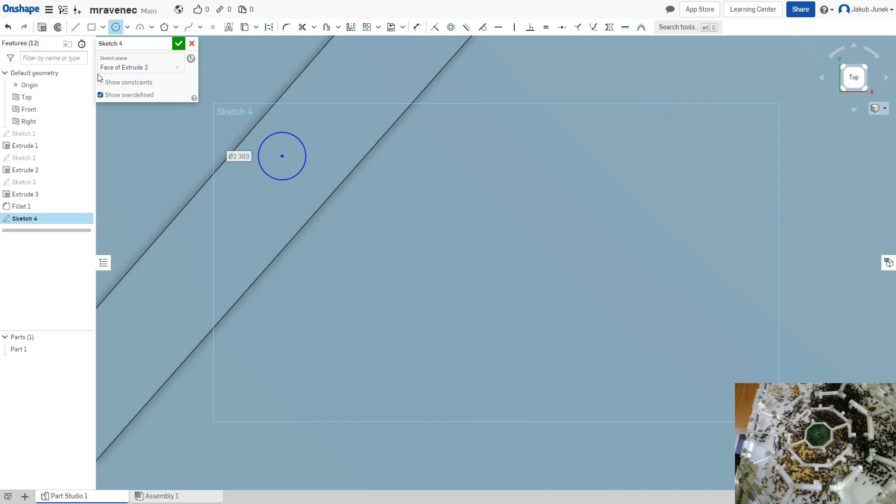
{"action": "left_click", "coordinate": [261, 172]}
{"action": "left_click", "coordinate": [192, 44]}
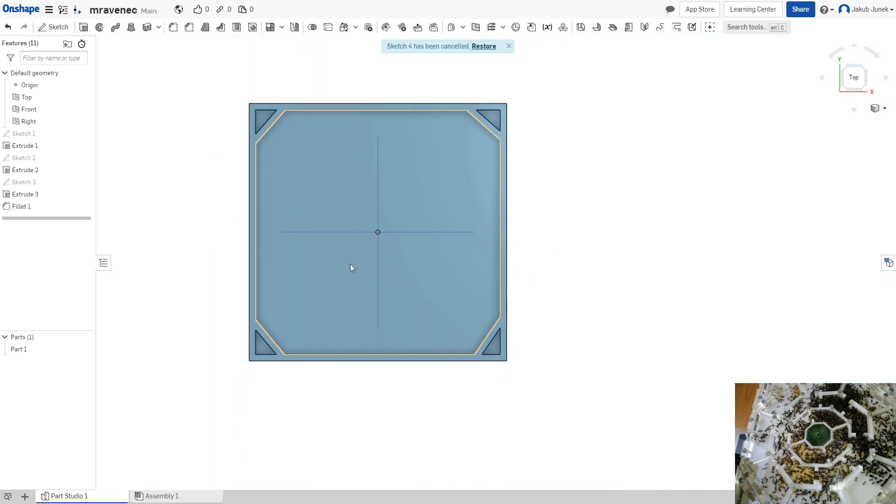
Start a sketch on the tray face and draw an outer hexagon centred on the origin.
{"action": "left_click", "coordinate": [309, 327]}
{"action": "left_click", "coordinate": [53, 26]}
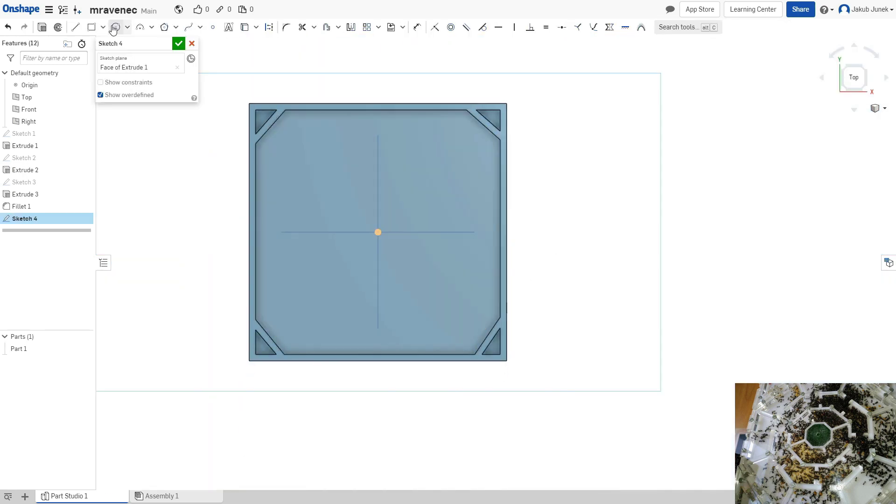
{"action": "left_click", "coordinate": [165, 27]}
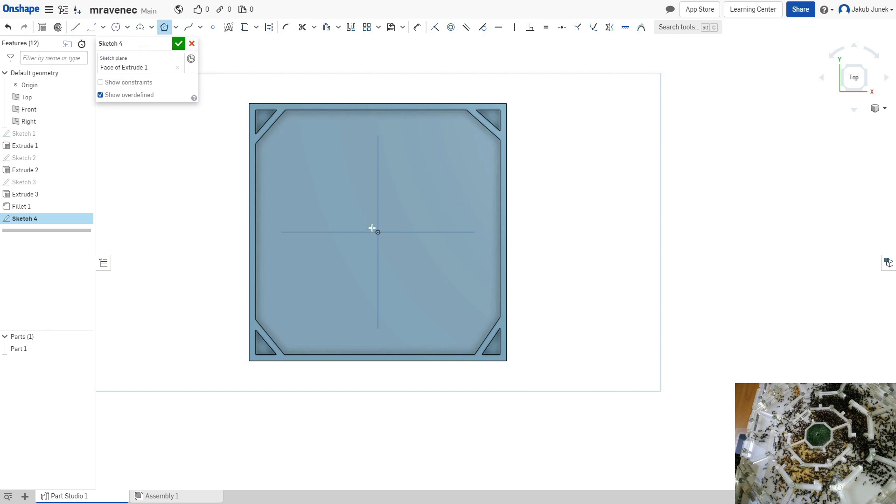
{"action": "left_click", "coordinate": [378, 232]}
{"action": "key", "text": "Down"}
{"action": "key", "text": "Down"}
{"action": "key", "text": "Down"}
{"action": "left_click", "coordinate": [408, 217]}
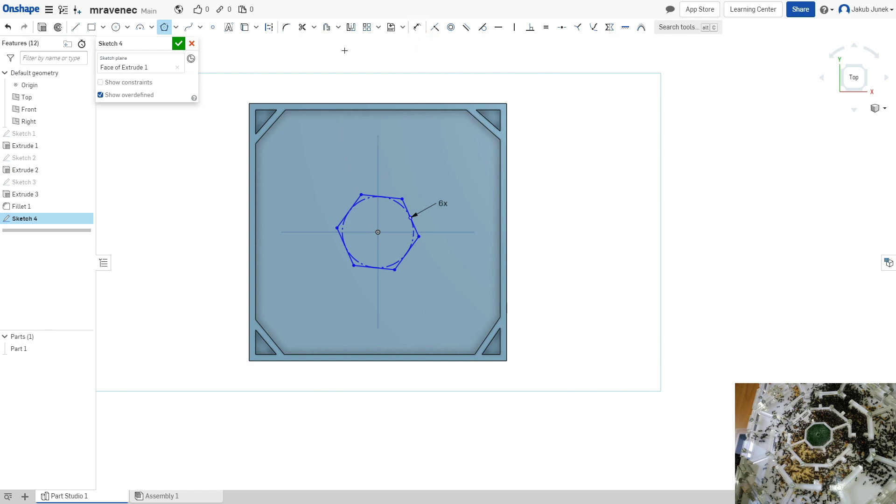
Draw a second, inner hexagon at the origin, undoing an unwanted angle dimension.
{"action": "left_click", "coordinate": [377, 231]}
{"action": "left_click", "coordinate": [379, 183]}
{"action": "key", "text": "5"}
{"action": "left_click", "coordinate": [391, 186]}
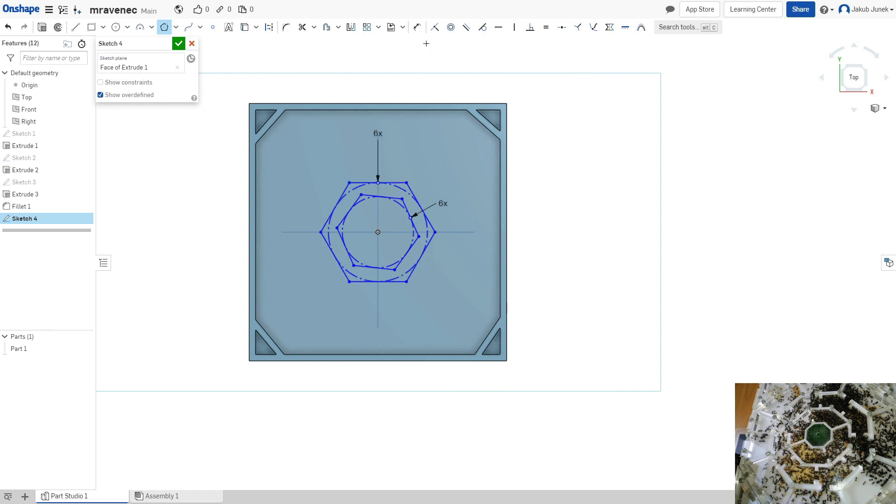
{"action": "left_click", "coordinate": [417, 27]}
{"action": "left_click", "coordinate": [366, 182]}
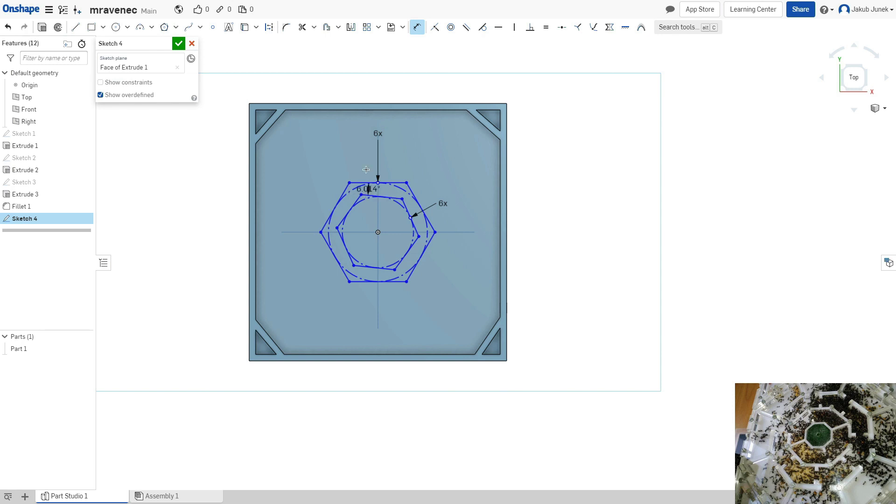
{"action": "left_click", "coordinate": [381, 197]}
{"action": "left_click", "coordinate": [350, 139]}
{"action": "key", "text": "Return"}
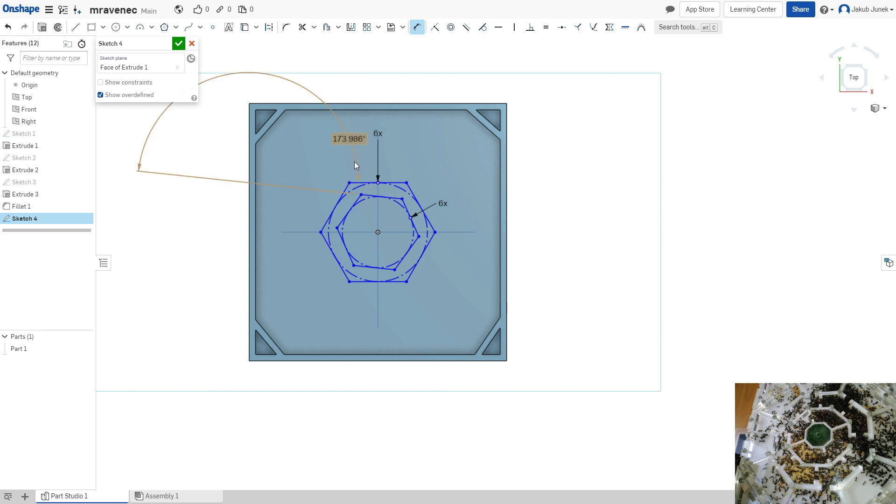
{"action": "key", "text": "ctrl+z"}
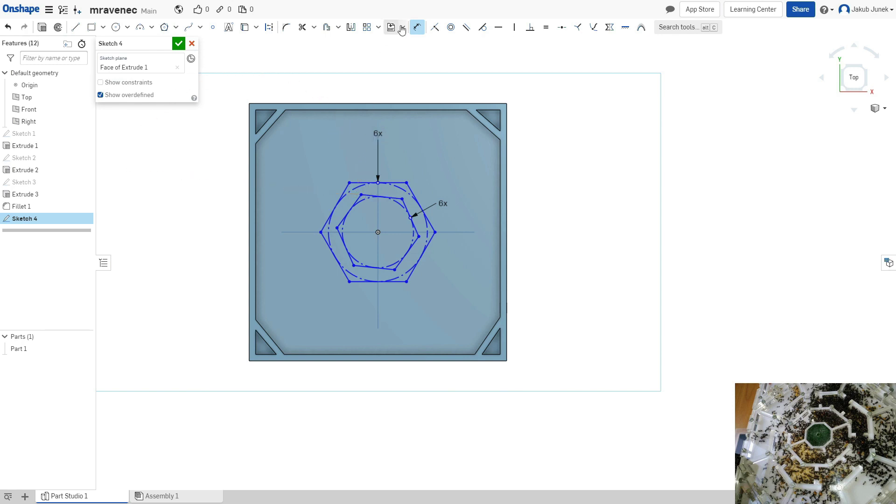
{"action": "left_click", "coordinate": [417, 27]}
Set a 5 mm gap between the outer and inner hexagons.
{"action": "left_click_drag", "start_coordinate": [376, 121], "coordinate": [359, 194]}
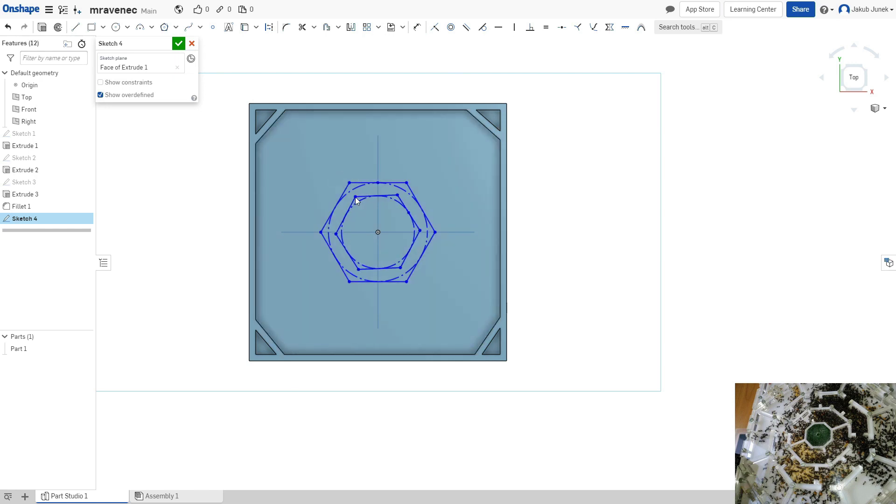
{"action": "left_click", "coordinate": [417, 26]}
{"action": "left_click", "coordinate": [377, 182]}
{"action": "left_click", "coordinate": [400, 197]}
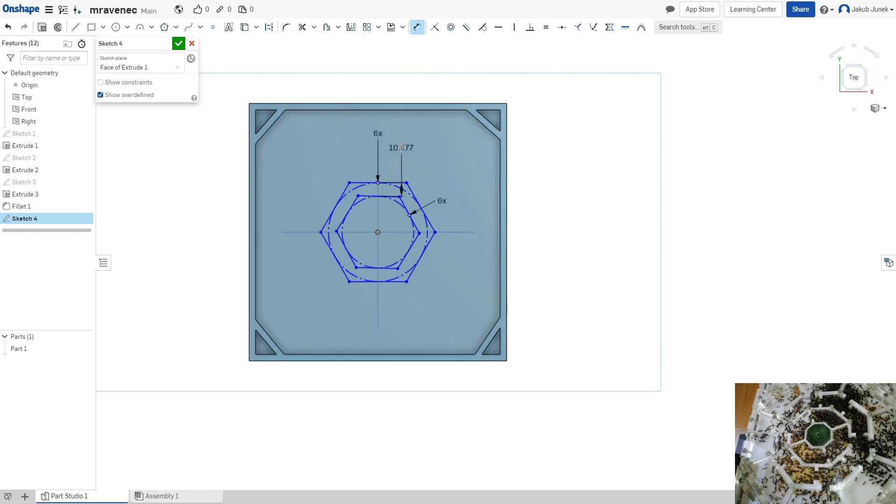
{"action": "left_click", "coordinate": [411, 153]}
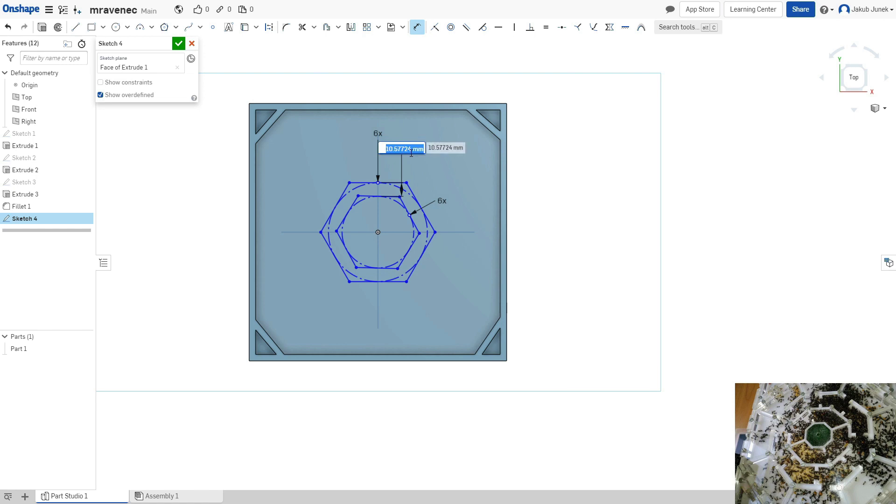
{"action": "type", "text": "5"}
{"action": "key", "text": "Return"}
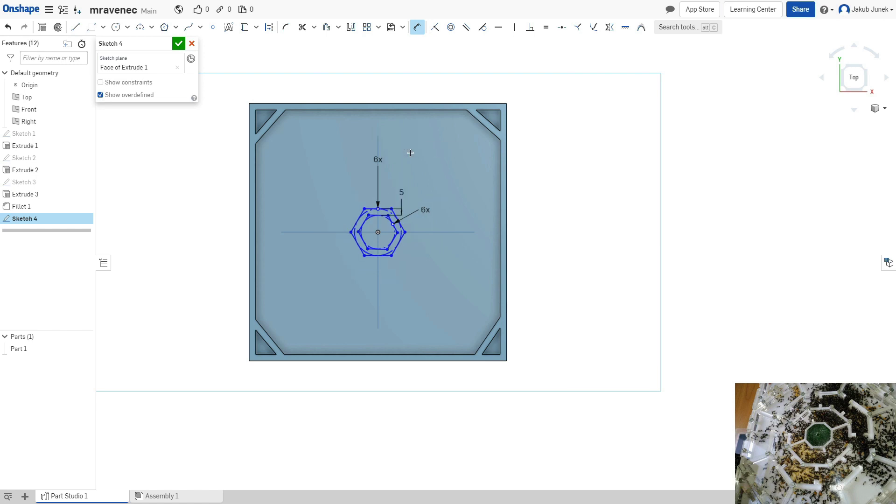
{"action": "scroll", "coordinate": [390, 247], "scroll_direction": "up", "scroll_amount": 2}
{"action": "scroll", "coordinate": [389, 245], "scroll_direction": "up", "scroll_amount": 2}
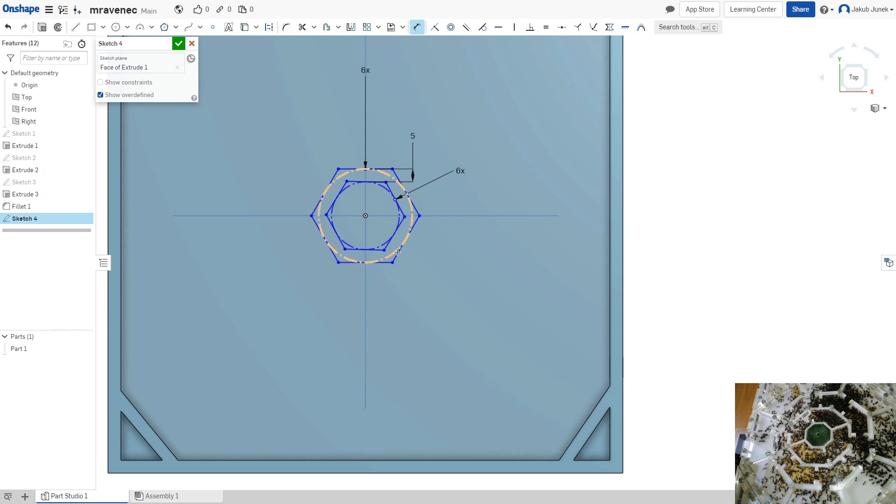
Dimension the inner hexagon's circle to Ø25 and finish Sketch 4.
{"action": "left_click", "coordinate": [391, 237]}
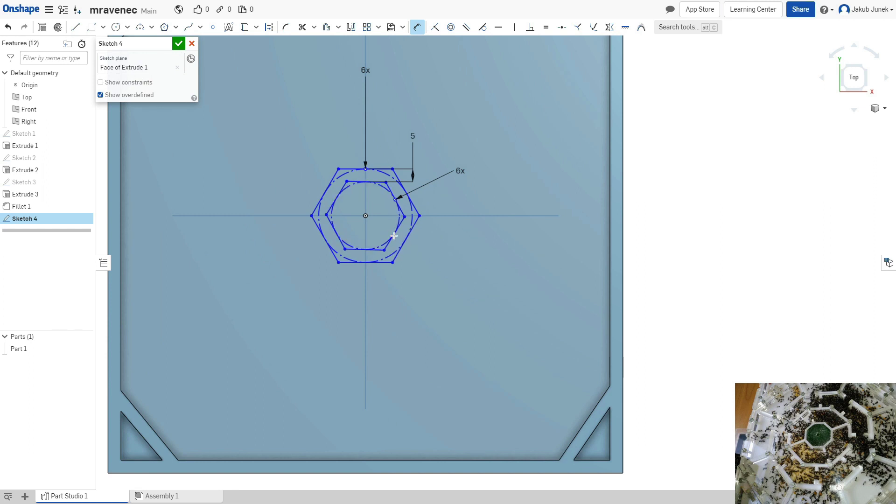
{"action": "left_click", "coordinate": [503, 188]}
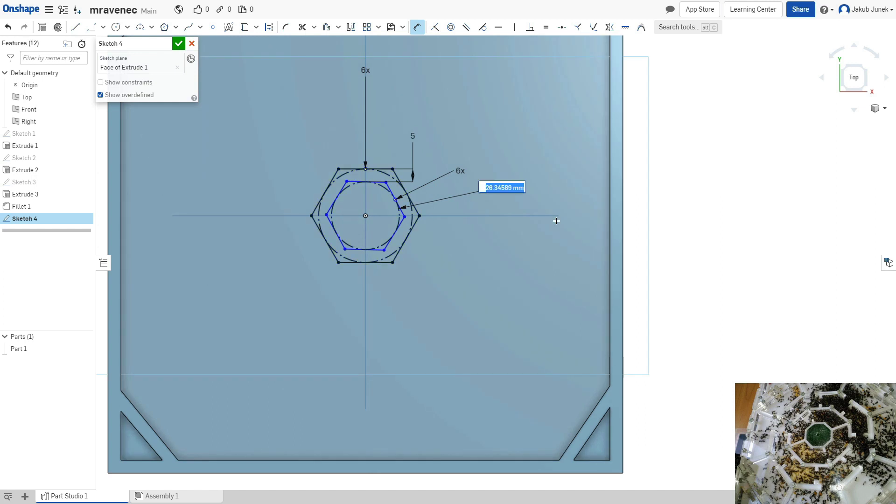
{"action": "type", "text": "25"}
{"action": "key", "text": "Return"}
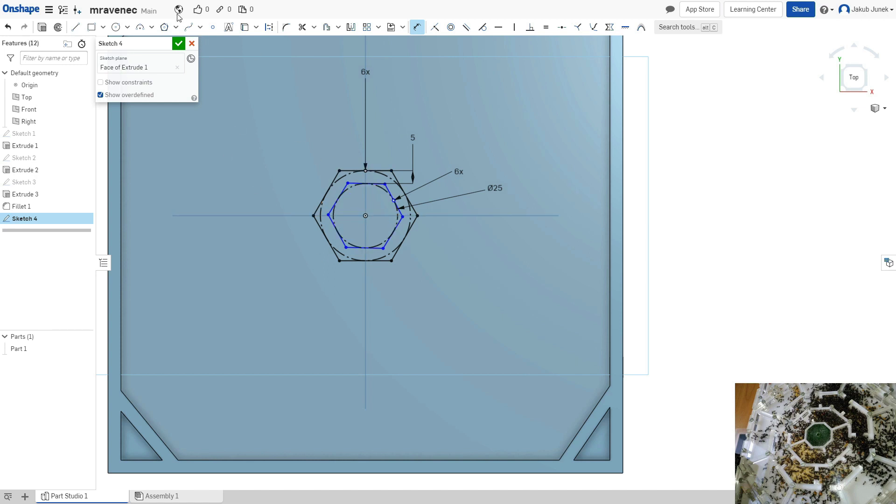
{"action": "left_click", "coordinate": [178, 44]}
Extrude Sketch 4's hexagonal ring 10.5 mm upward into a hollow tower.
{"action": "key", "text": "shift+e"}
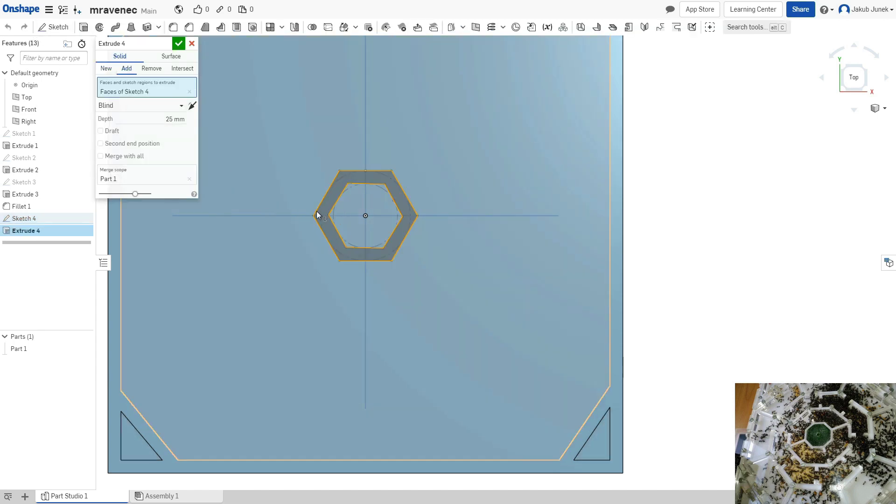
{"action": "right_click_drag", "start_coordinate": [323, 210], "coordinate": [325, 230]}
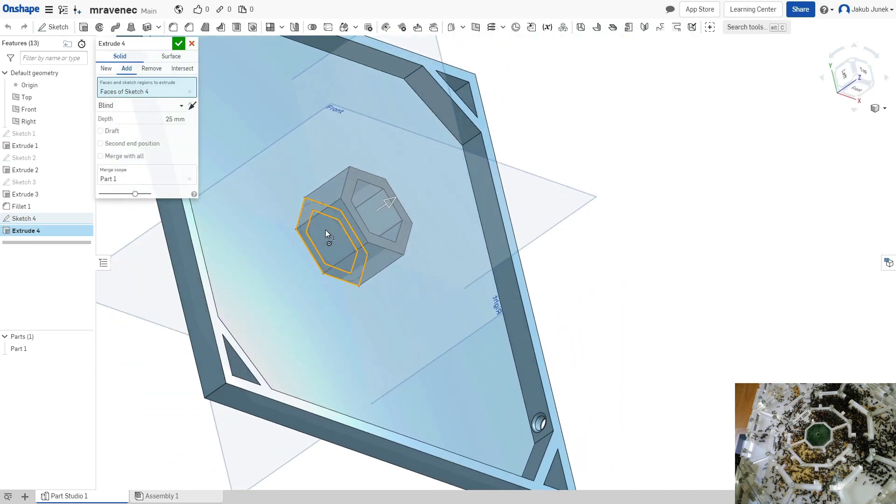
{"action": "left_click", "coordinate": [185, 119]}
{"action": "type", "text": "10"}
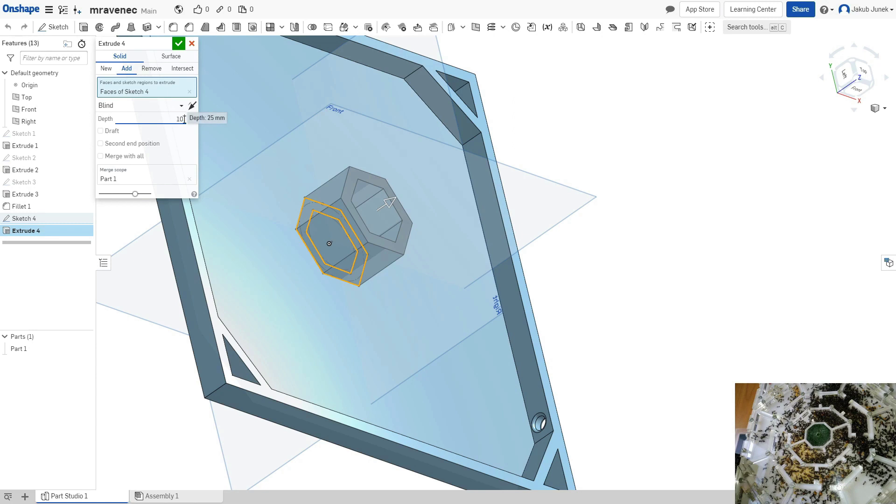
{"action": "type", "text": ".5"}
{"action": "key", "text": "Return"}
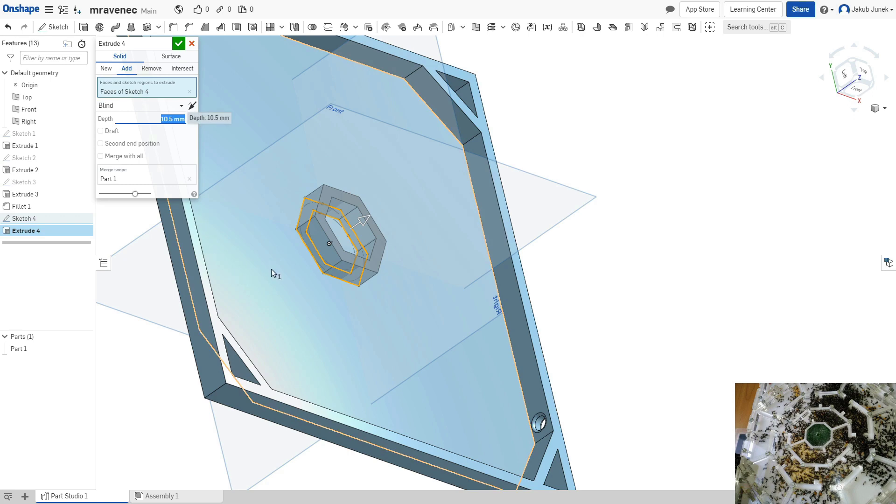
{"action": "left_click", "coordinate": [178, 43]}
{"action": "left_click", "coordinate": [57, 37]}
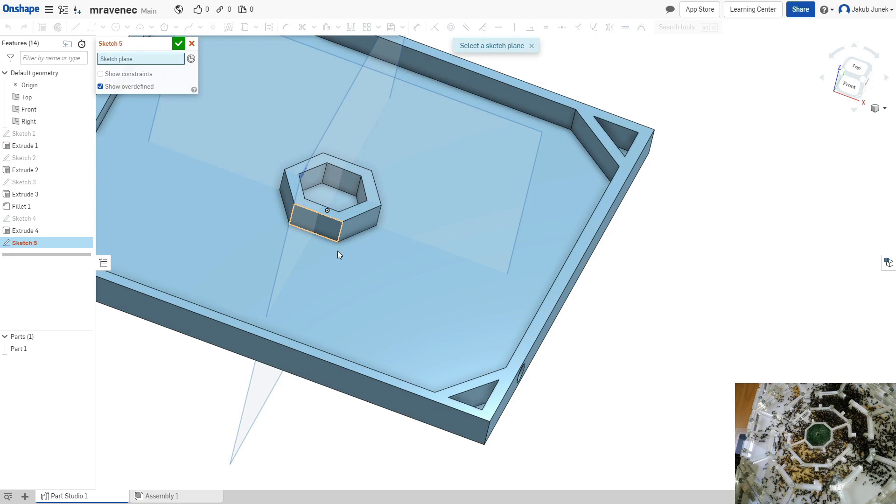
Draw a rectangle on the tower's outer face and make it 1 mm tall.
{"action": "left_click", "coordinate": [314, 217]}
{"action": "left_click", "coordinate": [91, 27]}
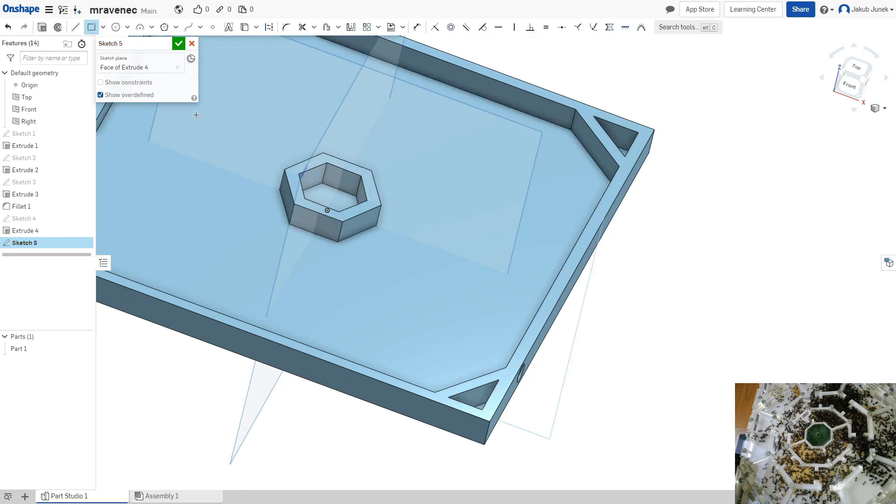
{"action": "scroll", "coordinate": [308, 250], "scroll_direction": "up", "scroll_amount": 5}
{"action": "scroll", "coordinate": [318, 240], "scroll_direction": "down", "scroll_amount": 5}
{"action": "right_click_drag", "start_coordinate": [320, 230], "coordinate": [322, 236]}
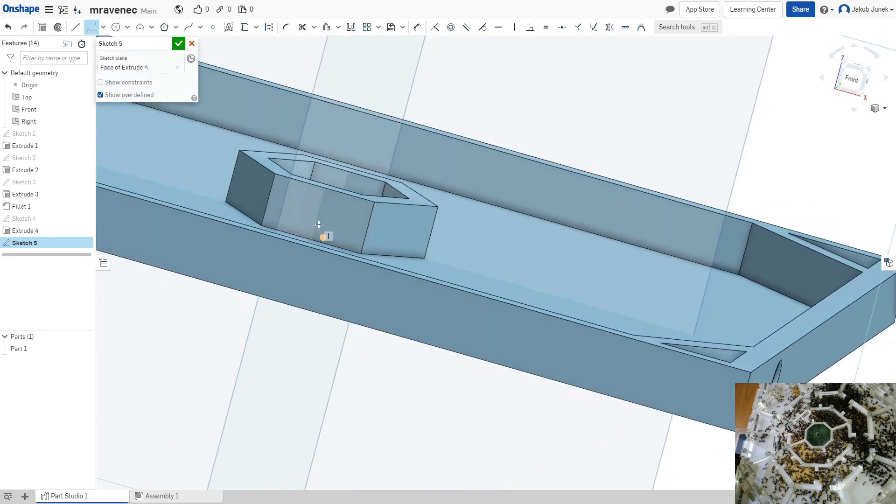
{"action": "scroll", "coordinate": [326, 222], "scroll_direction": "up", "scroll_amount": 5}
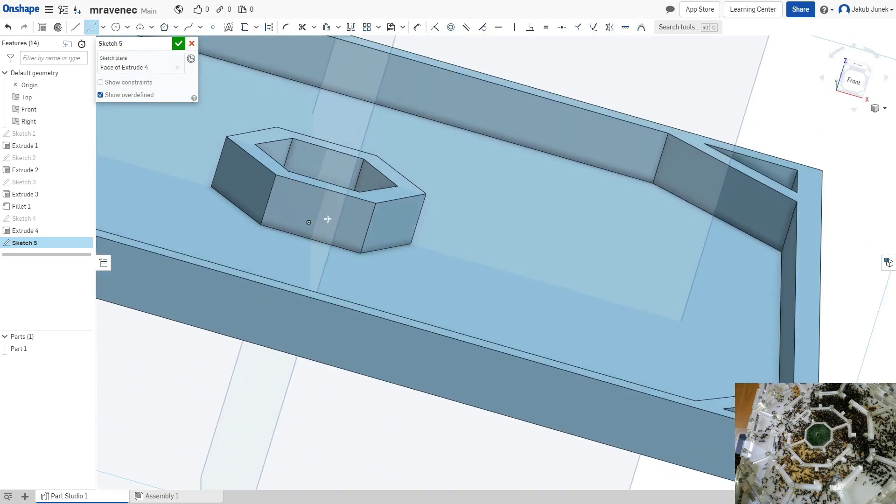
{"action": "left_click", "coordinate": [355, 242]}
{"action": "left_click", "coordinate": [416, 27]}
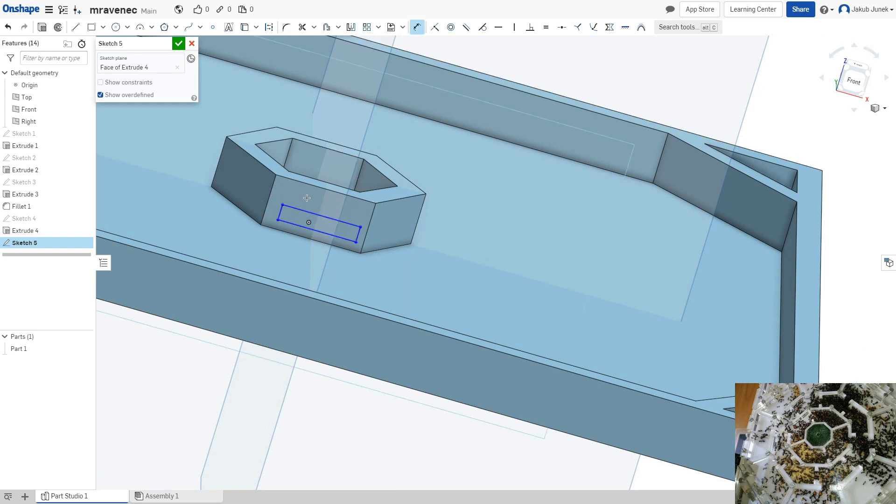
{"action": "left_click", "coordinate": [279, 215]}
{"action": "left_click", "coordinate": [238, 236]}
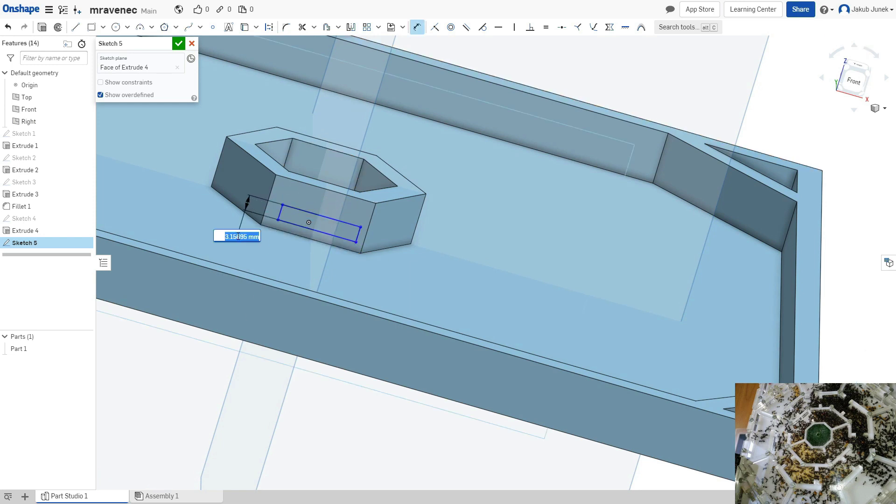
{"action": "type", "text": "1"}
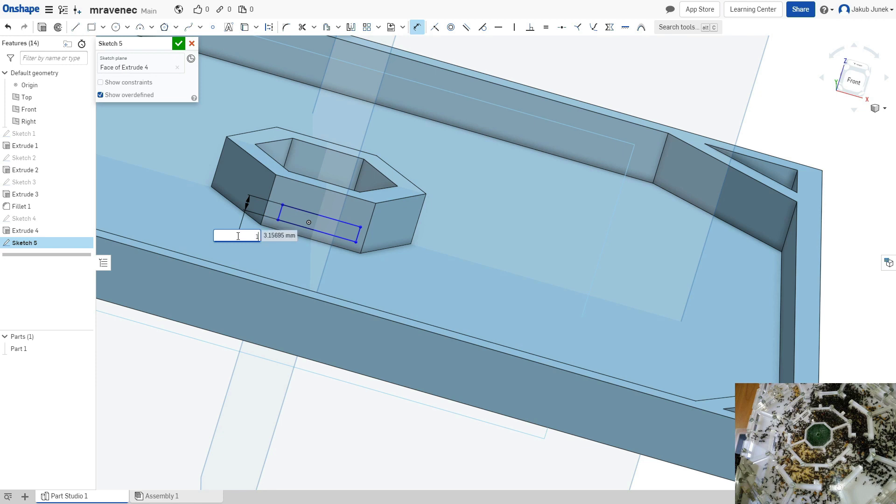
{"action": "key", "text": "Return"}
Inset the rectangle 5 mm from both face edges and finish Sketch 5.
{"action": "left_click", "coordinate": [330, 229]}
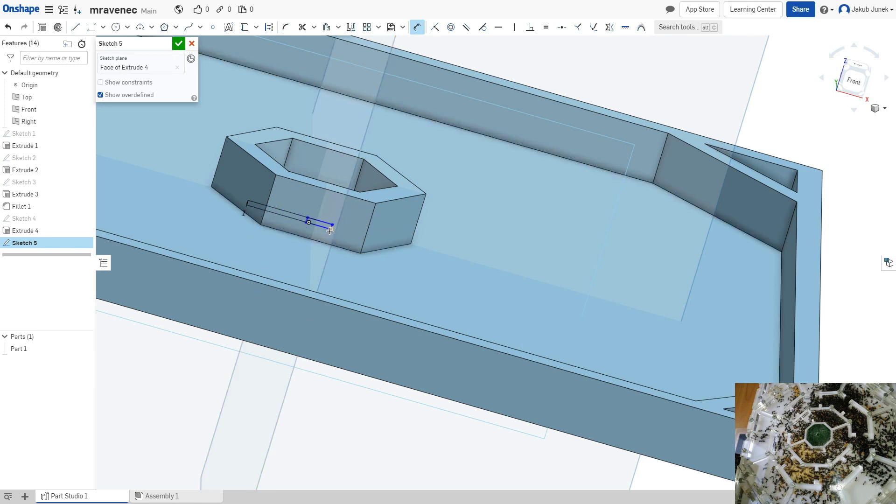
{"action": "left_click", "coordinate": [367, 242]}
{"action": "left_click", "coordinate": [404, 267]}
{"action": "type", "text": "5"}
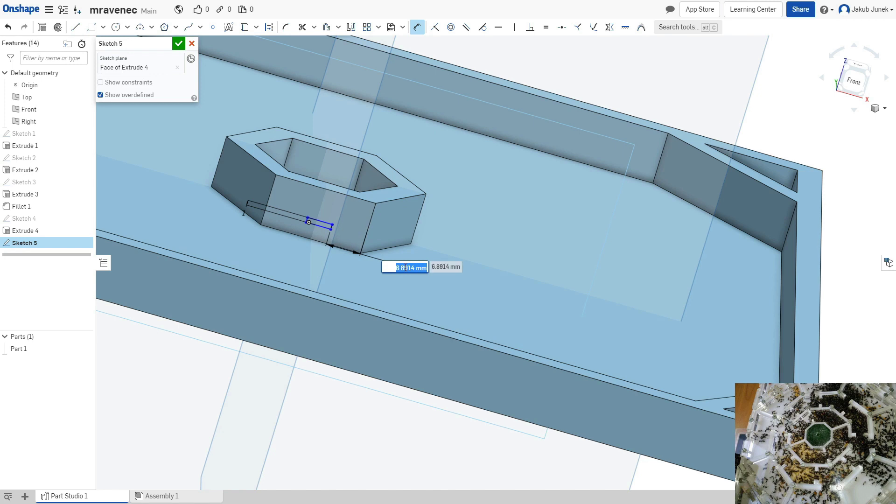
{"action": "key", "text": "Return"}
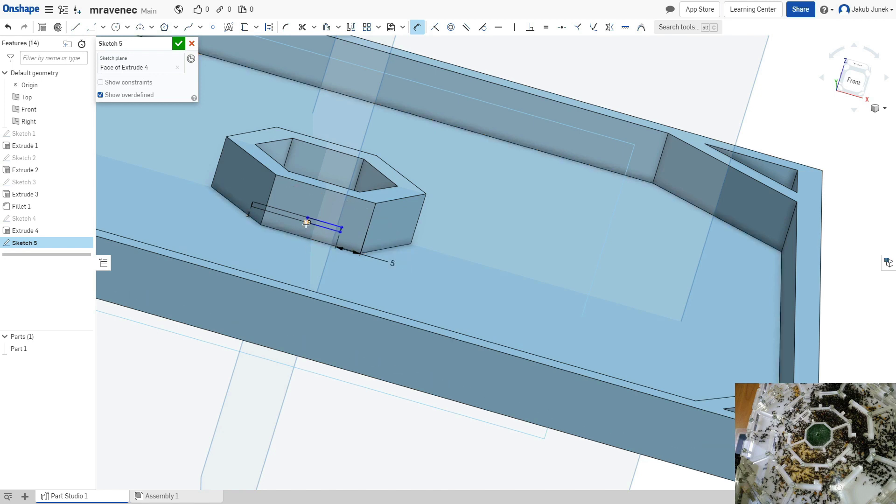
{"action": "left_click", "coordinate": [260, 216]}
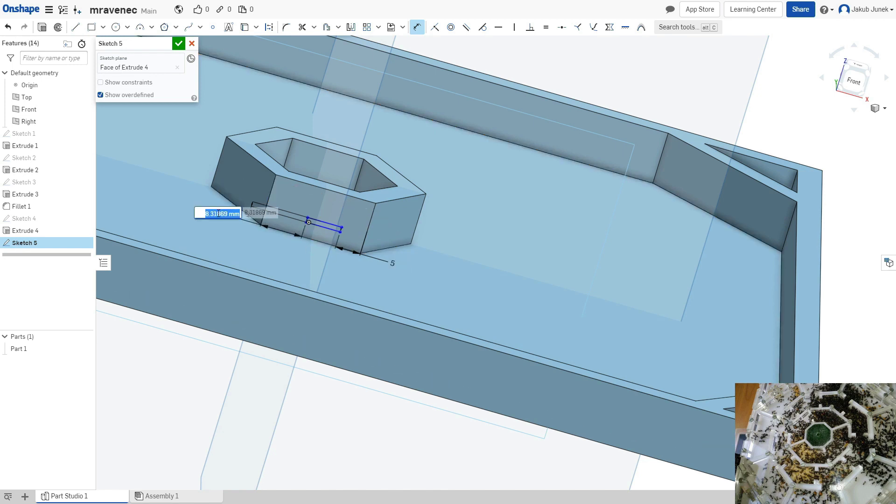
{"action": "left_click", "coordinate": [218, 214]}
{"action": "type", "text": "5"}
{"action": "key", "text": "Return"}
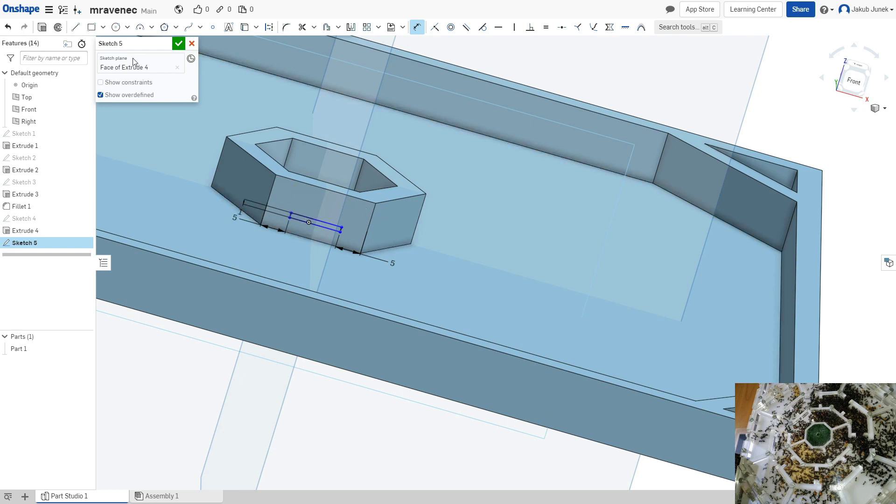
{"action": "right_click_drag", "start_coordinate": [410, 219], "coordinate": [435, 227]}
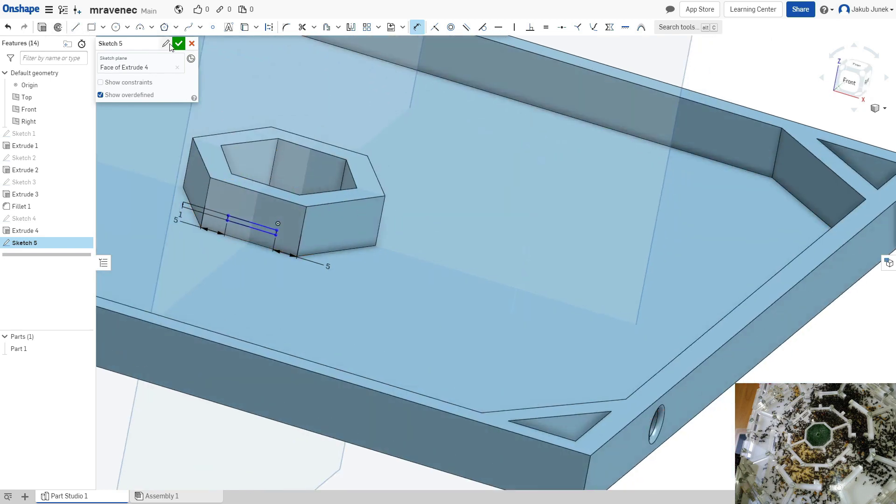
{"action": "left_click", "coordinate": [178, 44]}
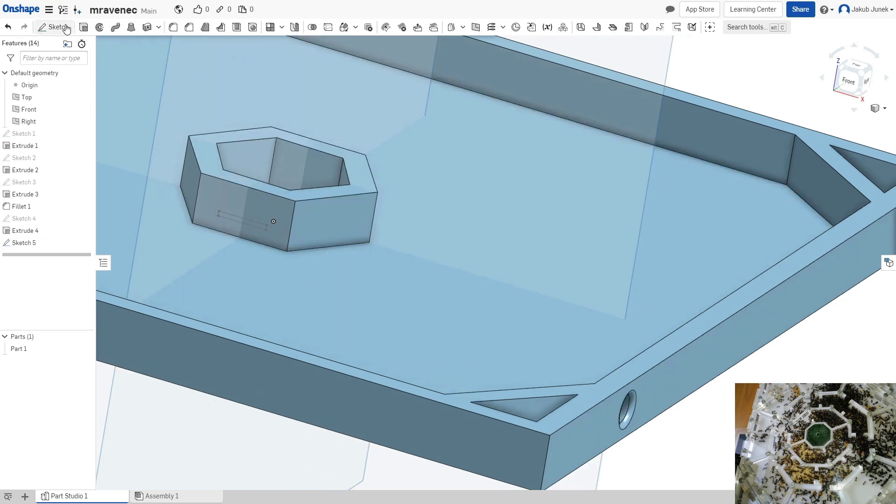
Sketch a rectangle on the adjacent tower face, 5 mm from its side edge.
{"action": "left_click", "coordinate": [66, 29]}
{"action": "left_click", "coordinate": [400, 194]}
{"action": "right_click_drag", "start_coordinate": [400, 194], "coordinate": [256, 70]}
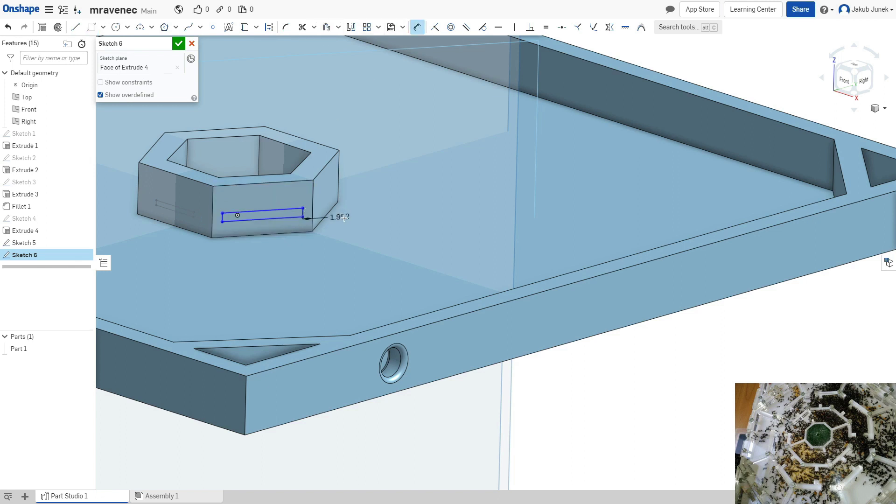
{"action": "type", "text": "5"}
{"action": "key", "text": "Return"}
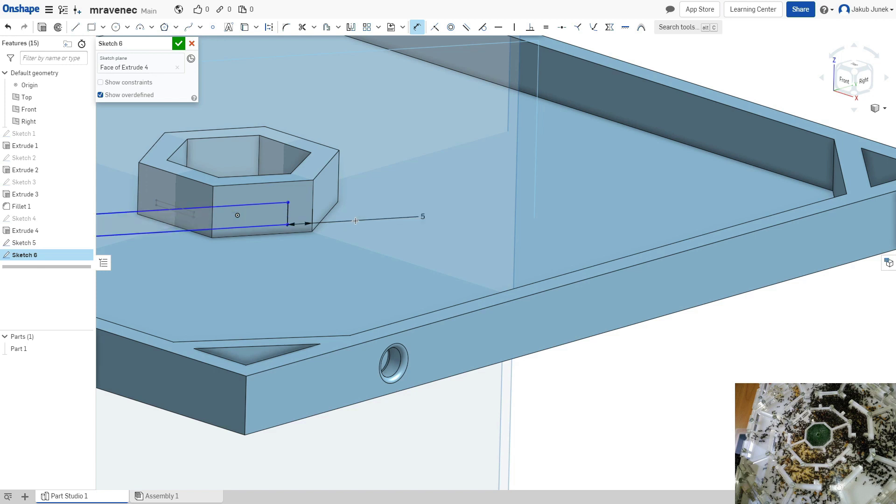
{"action": "scroll", "coordinate": [312, 137], "scroll_direction": "down", "scroll_amount": 2}
{"action": "scroll", "coordinate": [430, 245], "scroll_direction": "up", "scroll_amount": 4}
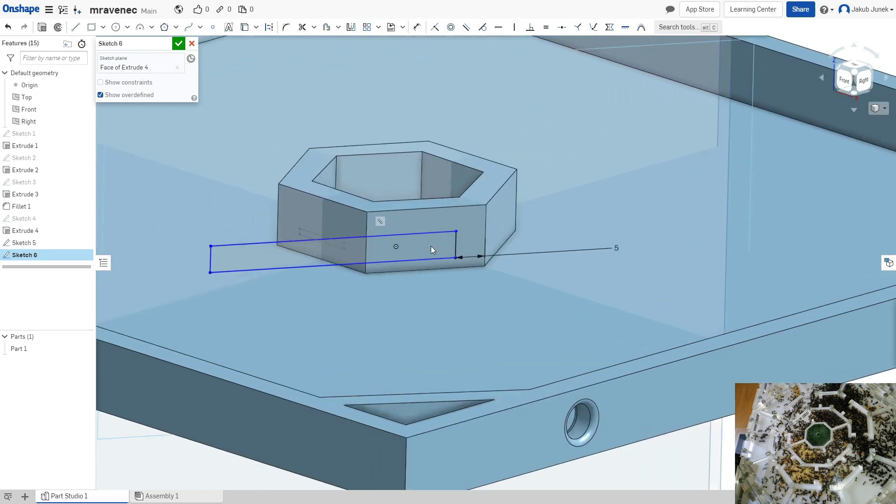
{"action": "left_click_drag", "start_coordinate": [366, 253], "coordinate": [568, 245]}
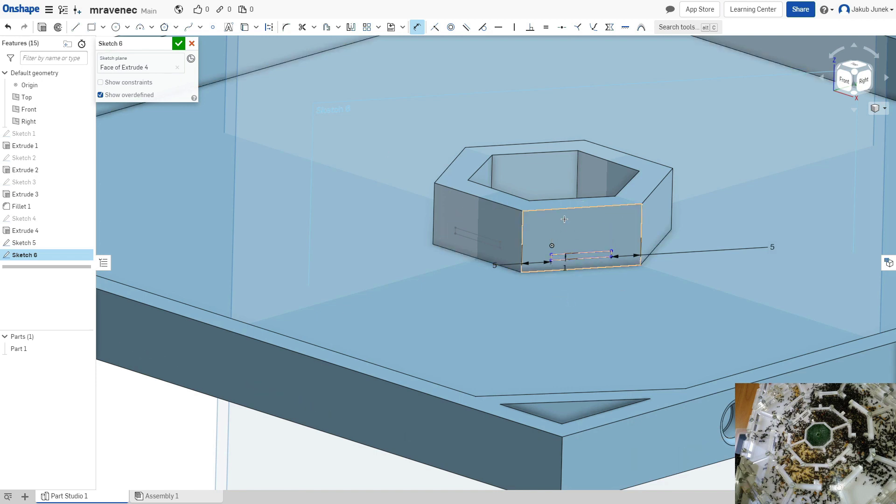
Place the rectangle 5 mm above the bottom edge and finish Sketch 6.
{"action": "left_click", "coordinate": [579, 269]}
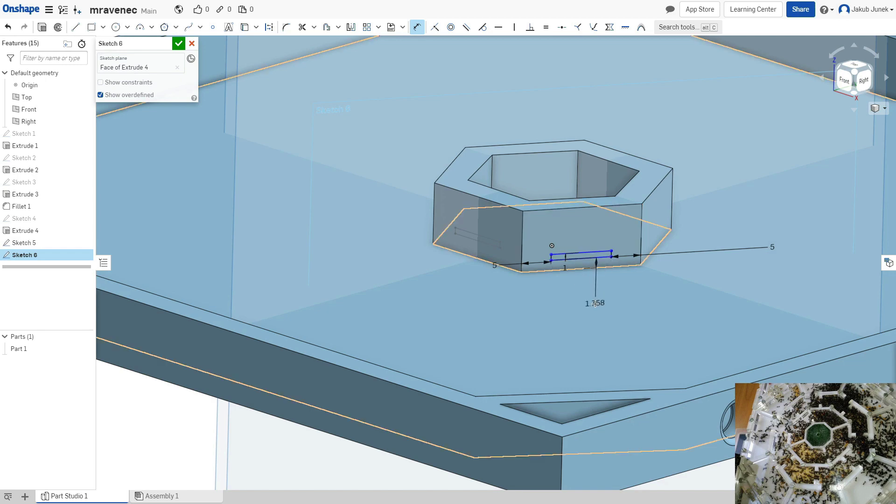
{"action": "left_click", "coordinate": [595, 304]}
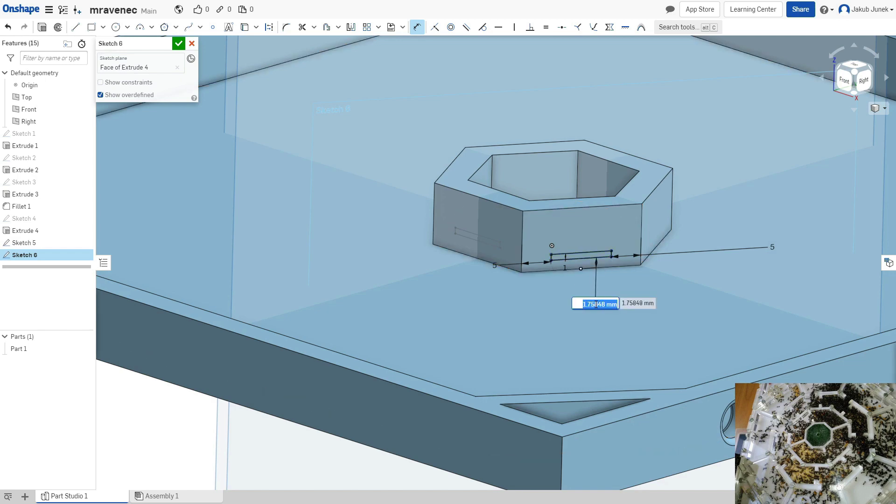
{"action": "type", "text": "5"}
{"action": "key", "text": "Return"}
{"action": "right_click_drag", "start_coordinate": [596, 304], "coordinate": [361, 209]}
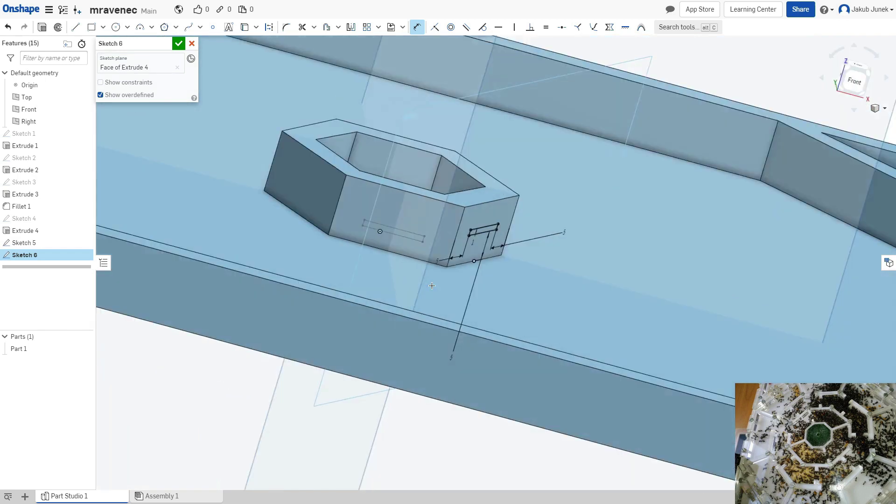
{"action": "left_click", "coordinate": [178, 43]}
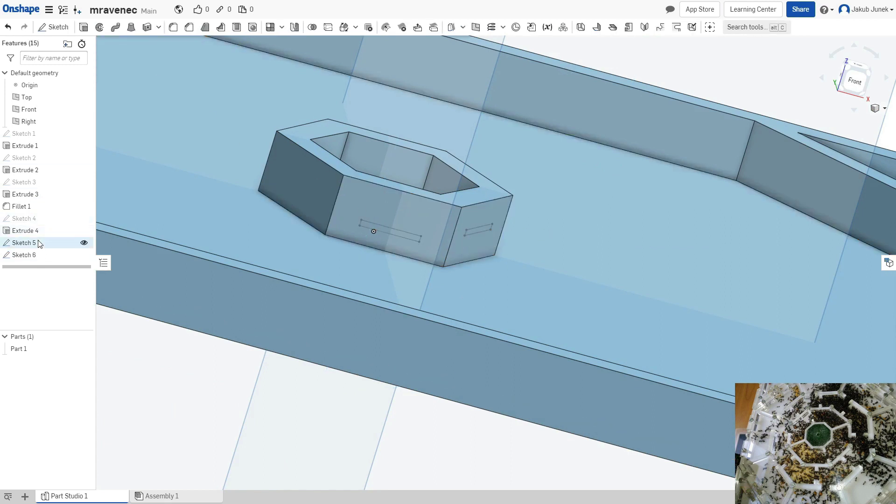
Edit the first slot sketch, delete an element, and create Sketches 7 and 8.
{"action": "double_click", "coordinate": [83, 243]}
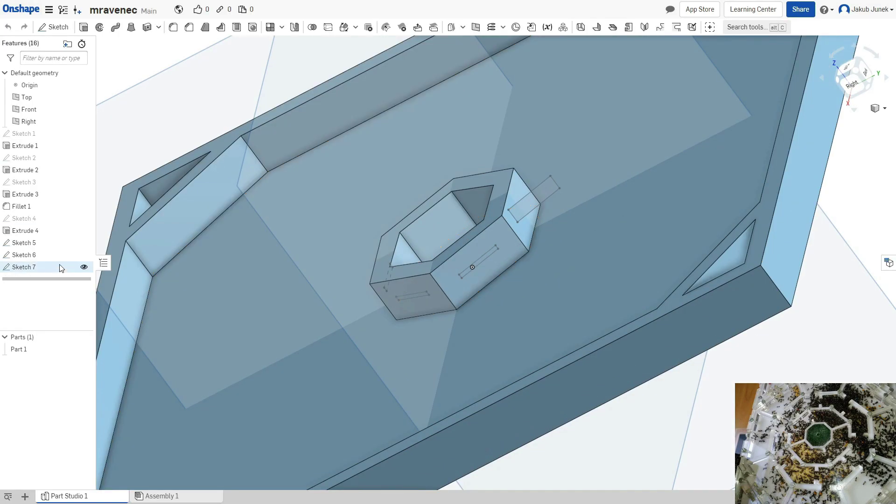
{"action": "key", "text": "Delete"}
{"action": "left_click", "coordinate": [179, 43]}
{"action": "left_click", "coordinate": [51, 27]}
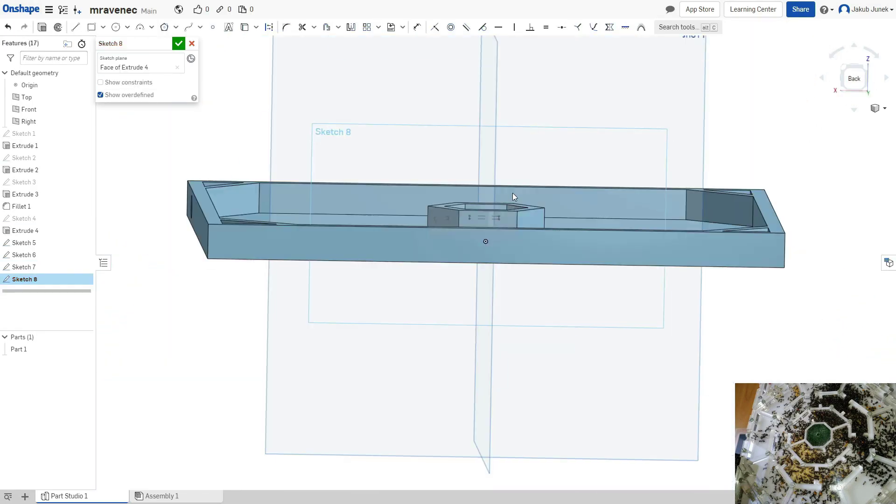
{"action": "left_click", "coordinate": [178, 44]}
{"action": "left_click", "coordinate": [54, 27]}
Draw another rectangle in Sketch 9 and set its edge distances to 5 mm.
{"action": "key", "text": "g"}
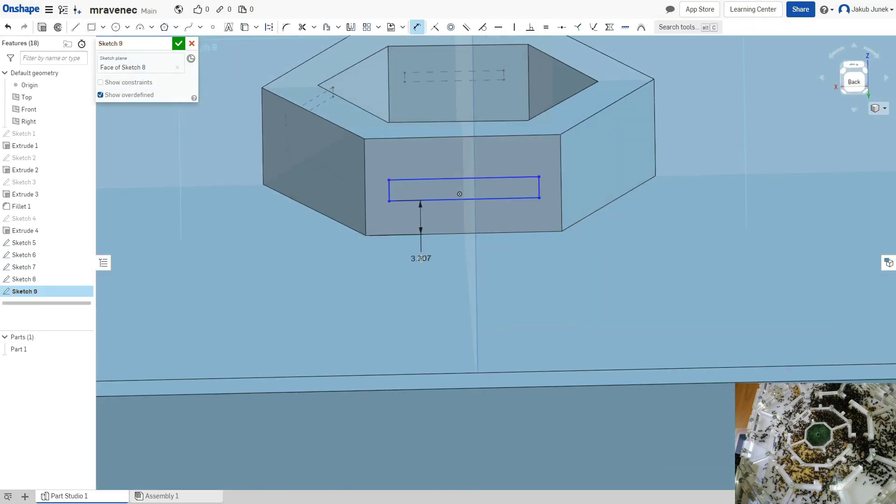
{"action": "left_click", "coordinate": [561, 186]}
{"action": "type", "text": "5"}
{"action": "double_click", "coordinate": [420, 258]}
{"action": "type", "text": "5"}
{"action": "double_click", "coordinate": [308, 226]}
{"action": "type", "text": "5"}
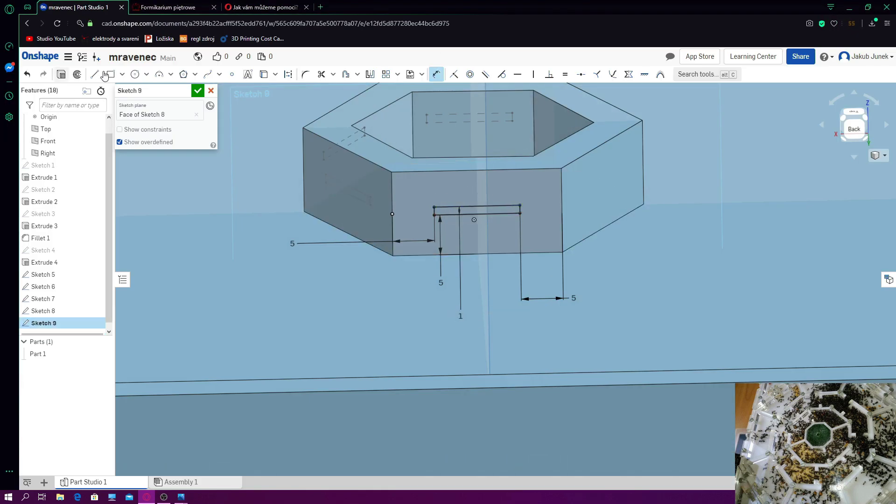
{"action": "type", "text": "5"}
Confirm the 5 mm distance and add a distance from the rectangle's right edge.
{"action": "key", "text": "Return"}
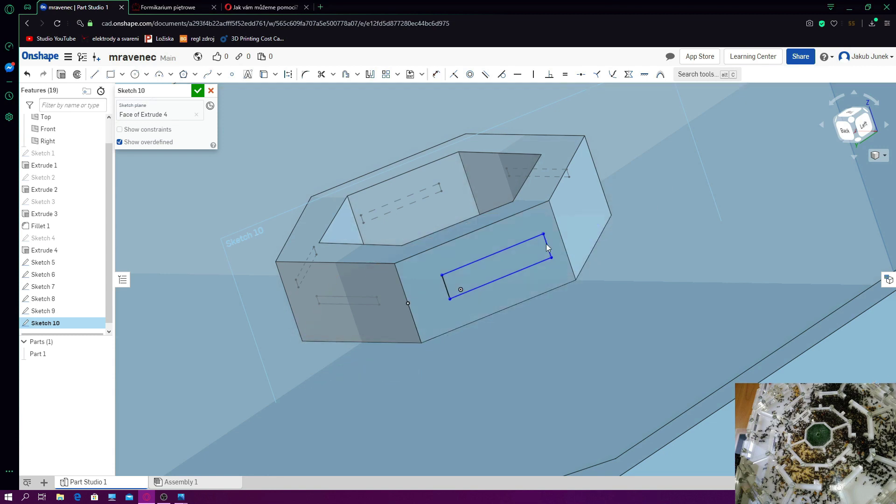
{"action": "left_click", "coordinate": [637, 291]}
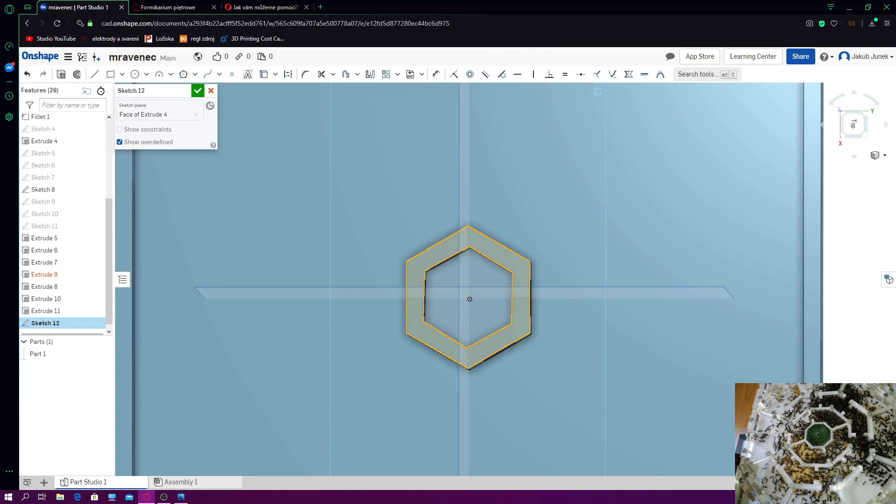
Place Ø4 circles on each of the six hexagon corners of the tower's top face.
{"action": "left_click", "coordinate": [134, 74]}
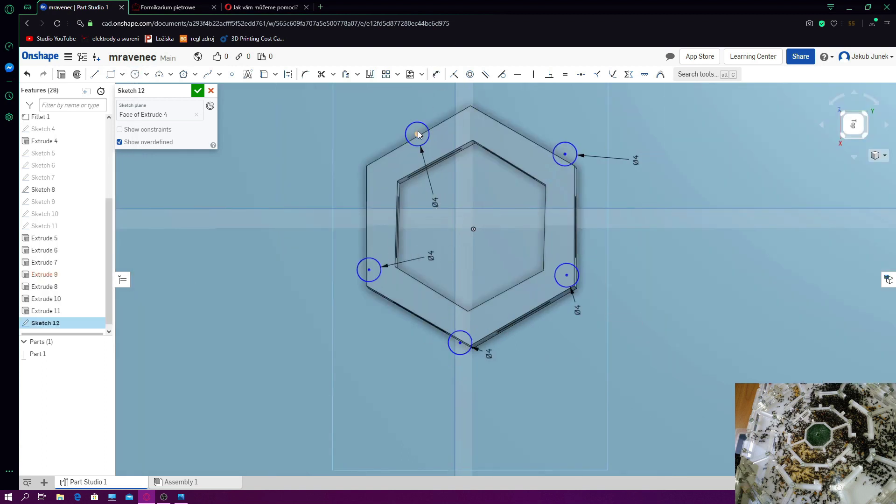
{"action": "left_click_drag", "start_coordinate": [417, 134], "coordinate": [470, 125]}
{"action": "left_click_drag", "start_coordinate": [460, 342], "coordinate": [471, 325]}
{"action": "left_click_drag", "start_coordinate": [369, 269], "coordinate": [382, 276]}
{"action": "left_click_drag", "start_coordinate": [565, 154], "coordinate": [559, 175]}
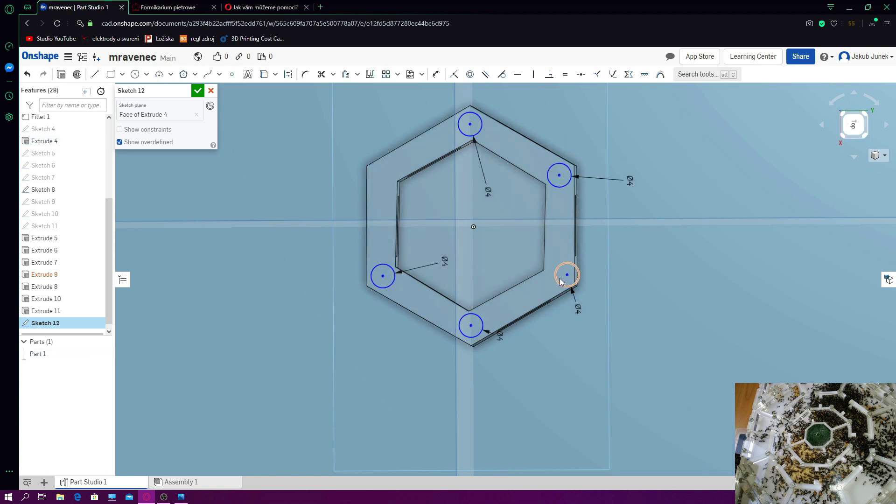
{"action": "left_click_drag", "start_coordinate": [561, 281], "coordinate": [384, 184]}
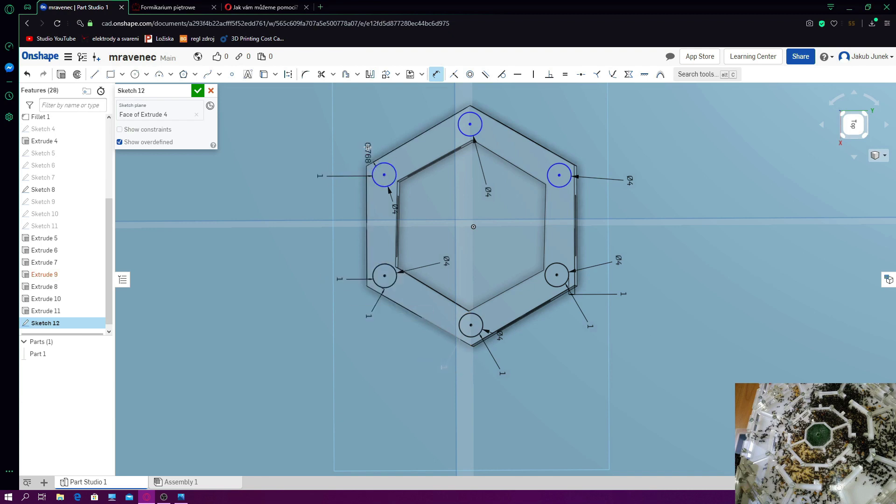
{"action": "middle_click_drag", "start_coordinate": [573, 134], "coordinate": [575, 169]}
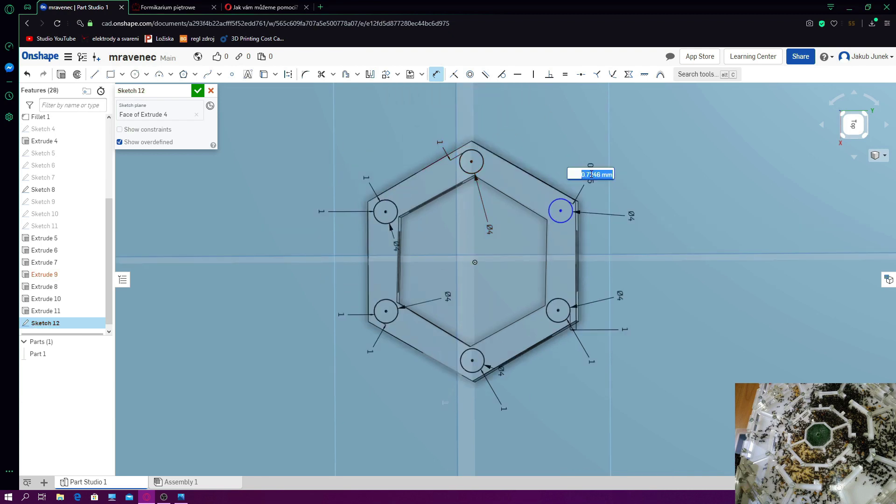
Cut the six corner holes into the tower with Extrude 12.
{"action": "key", "text": "shift+e"}
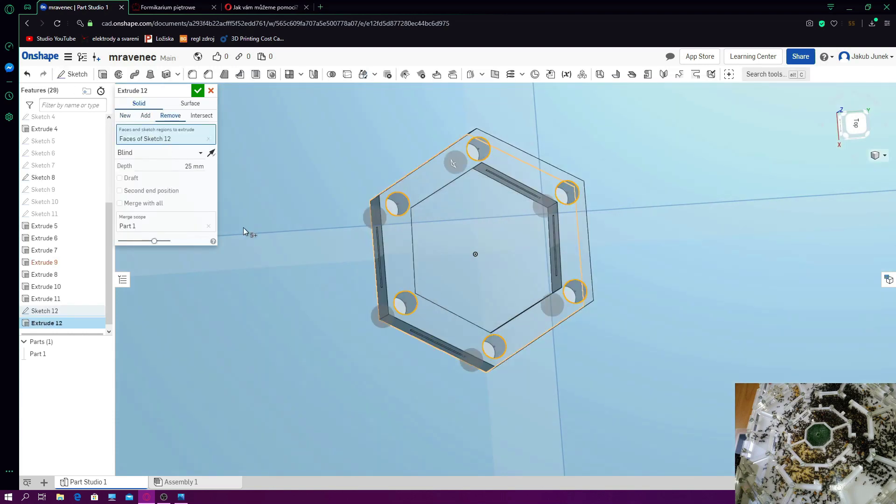
{"action": "key", "text": "Return"}
{"action": "scroll", "coordinate": [238, 280], "scroll_direction": "up", "scroll_amount": 3}
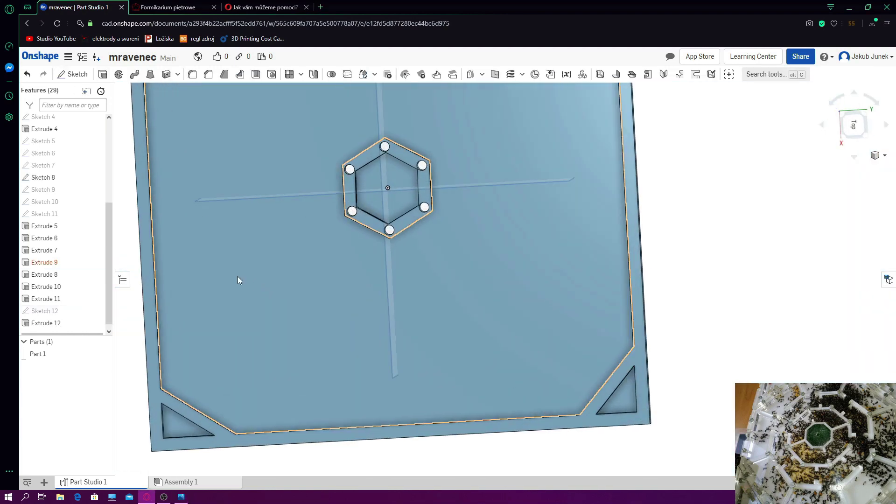
Sketch a polygon around the tower on the tray floor, offset it 5 mm, and extrude the ring wall.
{"action": "key", "text": "shift+s"}
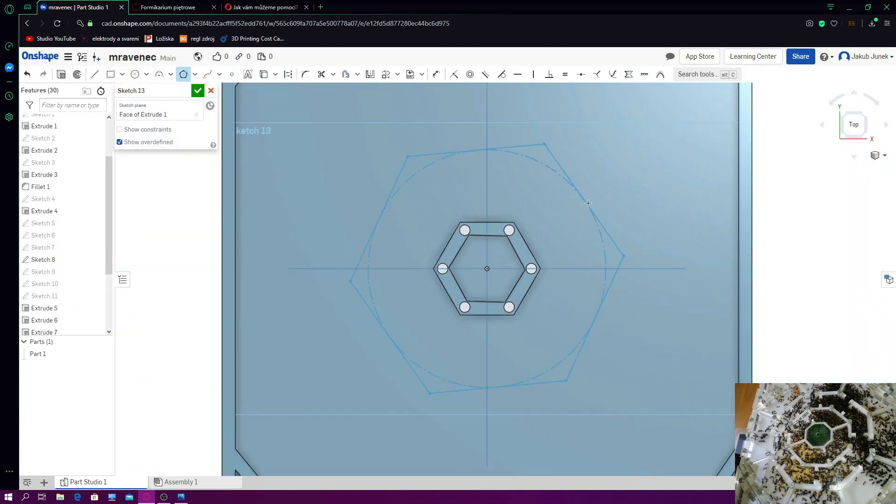
{"action": "left_click", "coordinate": [580, 224]}
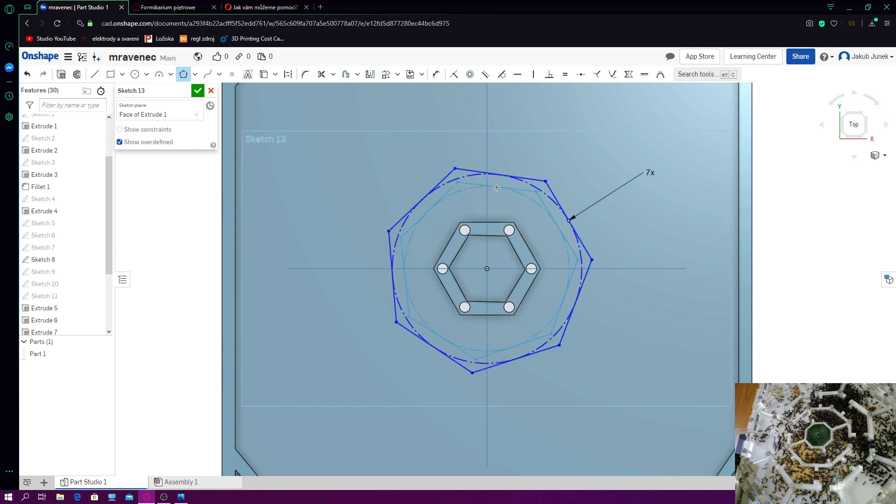
{"action": "left_click", "coordinate": [501, 146]}
{"action": "key", "text": "o"}
{"action": "left_click", "coordinate": [466, 116]}
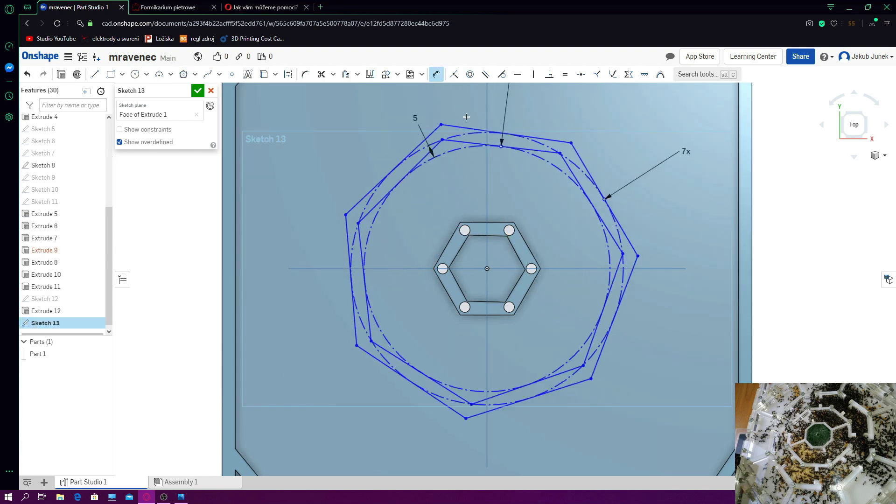
{"action": "left_click", "coordinate": [198, 90]}
{"action": "key", "text": "shift+e"}
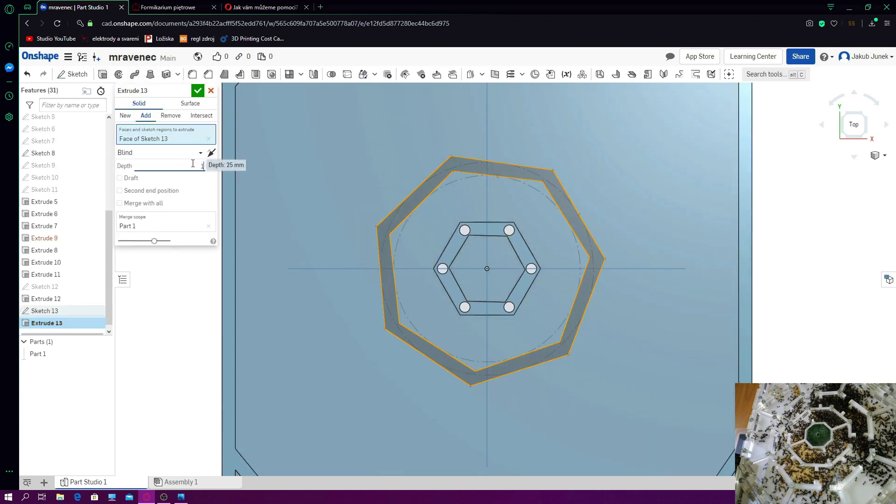
{"action": "key", "text": "Return"}
{"action": "right_click_drag", "start_coordinate": [274, 150], "coordinate": [513, 208]}
Sketch a short wall line on the tray floor and extrude it 10.5 mm.
{"action": "key", "text": "shift+s"}
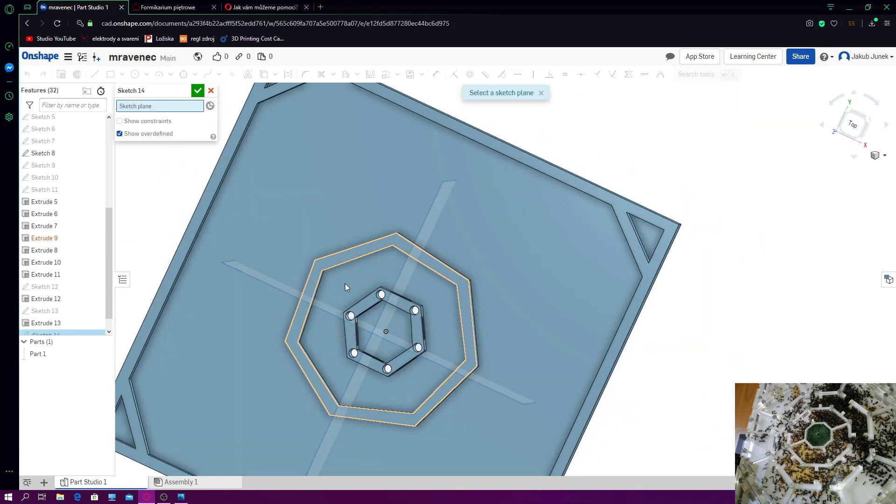
{"action": "left_click", "coordinate": [345, 286]}
{"action": "key", "text": "l"}
{"action": "left_click", "coordinate": [387, 294]}
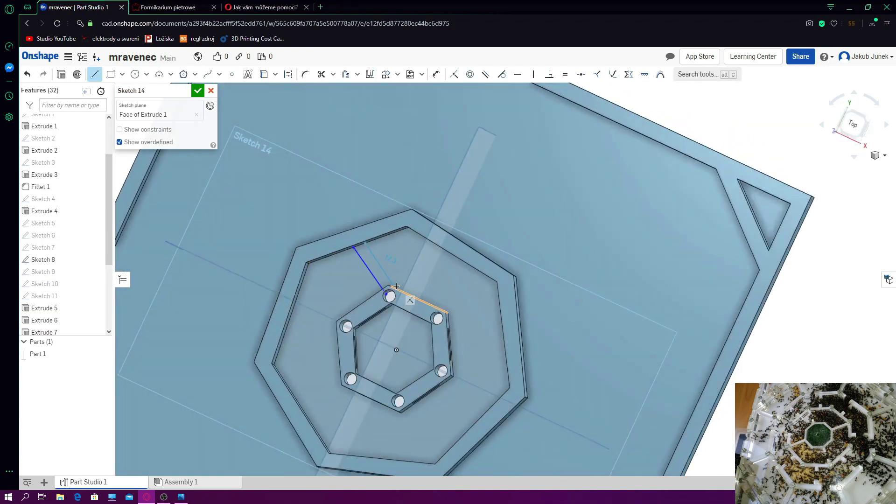
{"action": "left_click", "coordinate": [396, 286]}
{"action": "key", "text": "shift+e"}
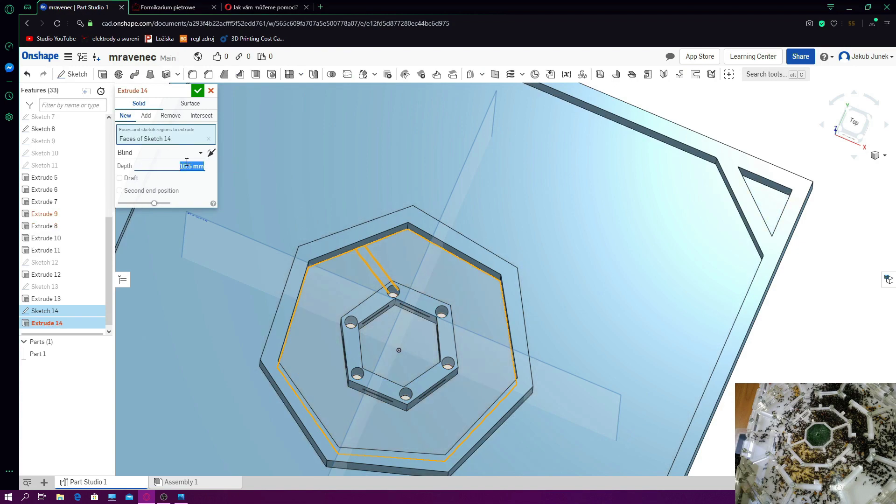
{"action": "key", "text": "Return"}
{"action": "right_click_drag", "start_coordinate": [273, 112], "coordinate": [260, 382]}
Sketch another small wall piece on the tray floor and extrude it.
{"action": "key", "text": "shift+s"}
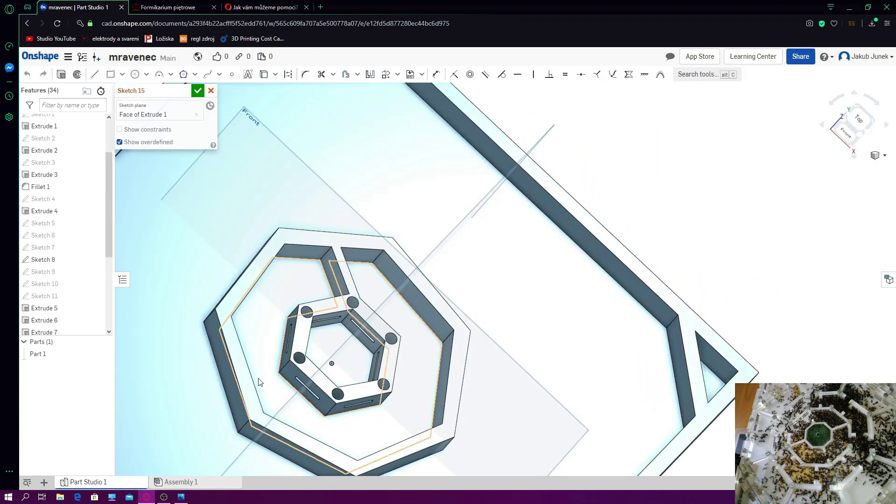
{"action": "key", "text": "n"}
{"action": "key", "text": "l"}
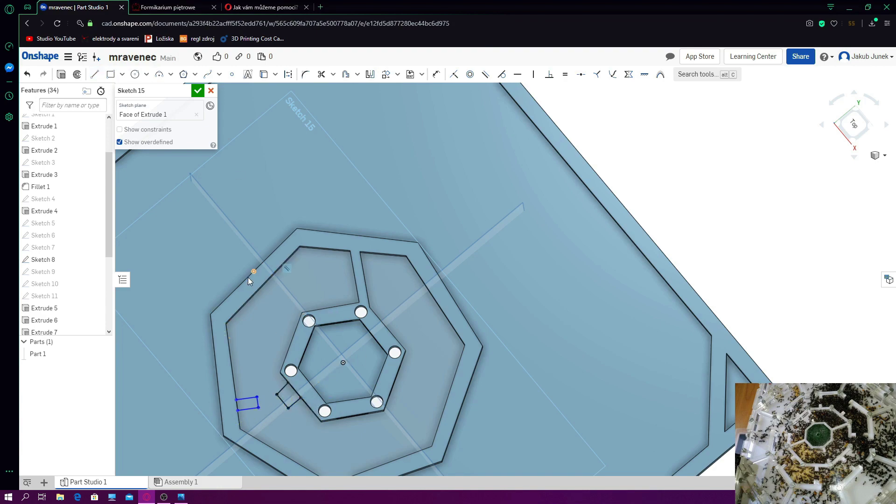
{"action": "key", "text": "shift+e"}
{"action": "right_click_drag", "start_coordinate": [252, 354], "coordinate": [420, 261]}
{"action": "key", "text": "Return"}
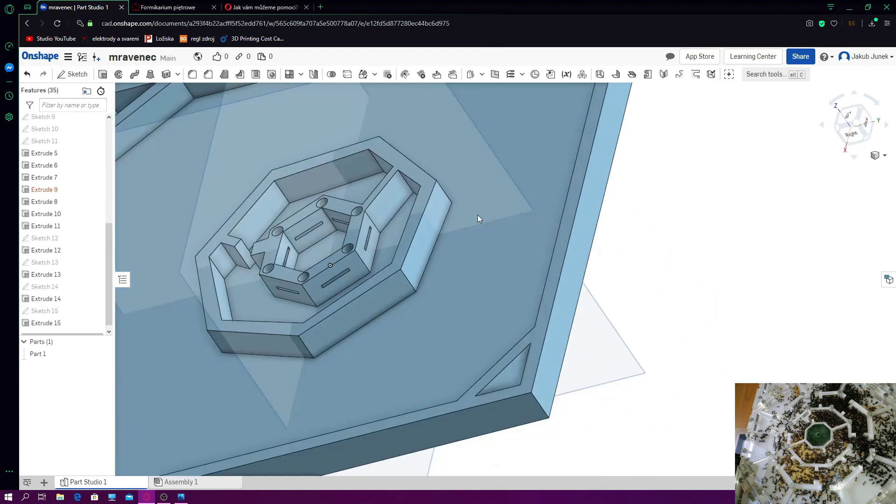
Sketch on the tray floor and extrude-remove it to cut an opening through the ring.
{"action": "left_click", "coordinate": [477, 218]}
{"action": "key", "text": "shift+s"}
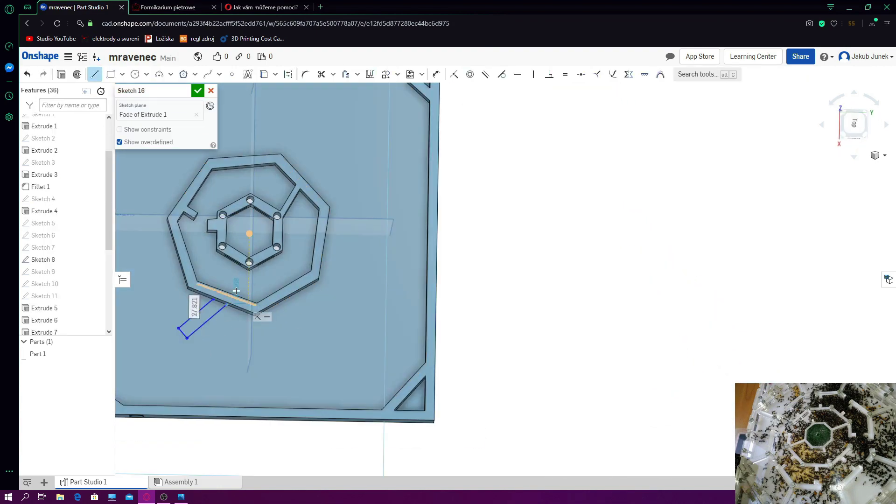
{"action": "key", "text": "shift+e"}
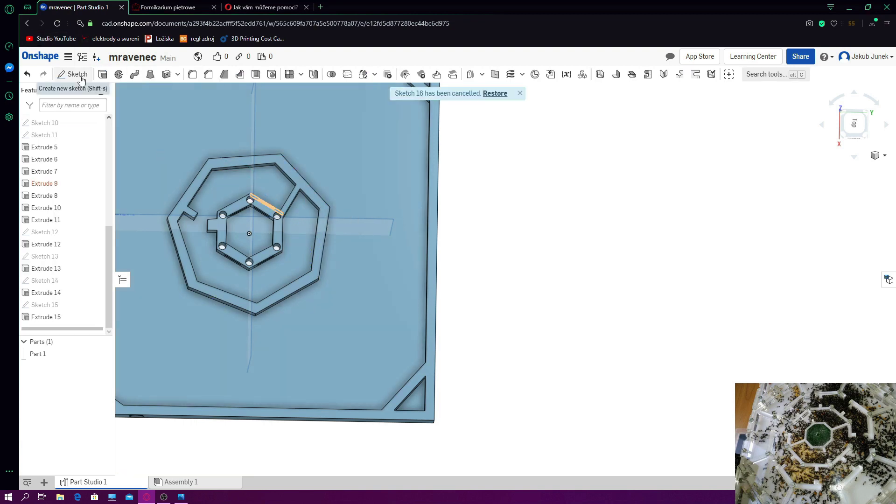
{"action": "key", "text": "Return"}
Cut a 25 mm gap through the inner ring using a rectangle sketched on its top face.
{"action": "left_click", "coordinate": [220, 160]}
{"action": "key", "text": "shift+s"}
{"action": "key", "text": "Escape"}
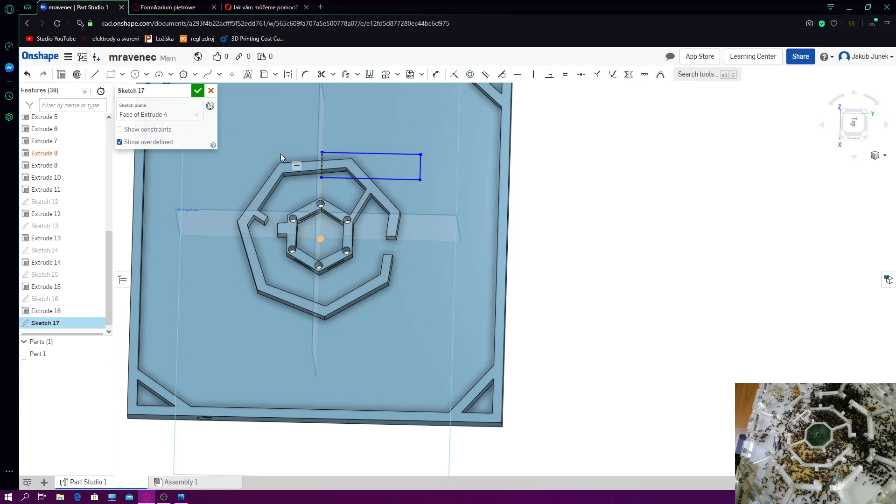
{"action": "key", "text": "shift+e"}
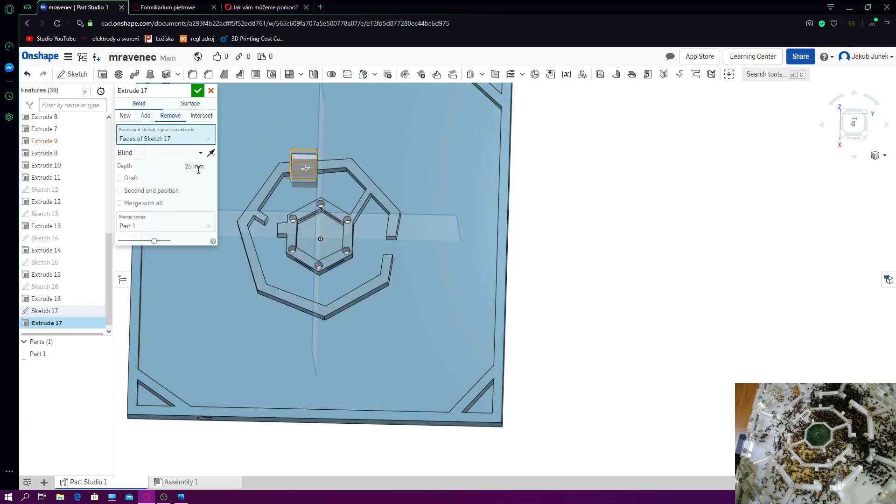
{"action": "key", "text": "Return"}
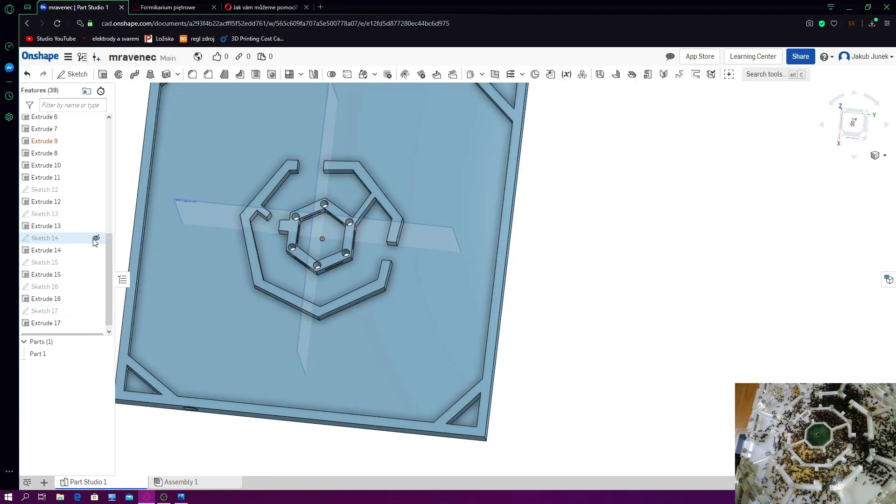
{"action": "left_click", "coordinate": [72, 74]}
{"action": "left_click", "coordinate": [183, 74]}
Draw an origin-centred octagon dimensioned 15, offset it outward, and extrude the outer ring wall.
{"action": "left_click", "coordinate": [321, 238]}
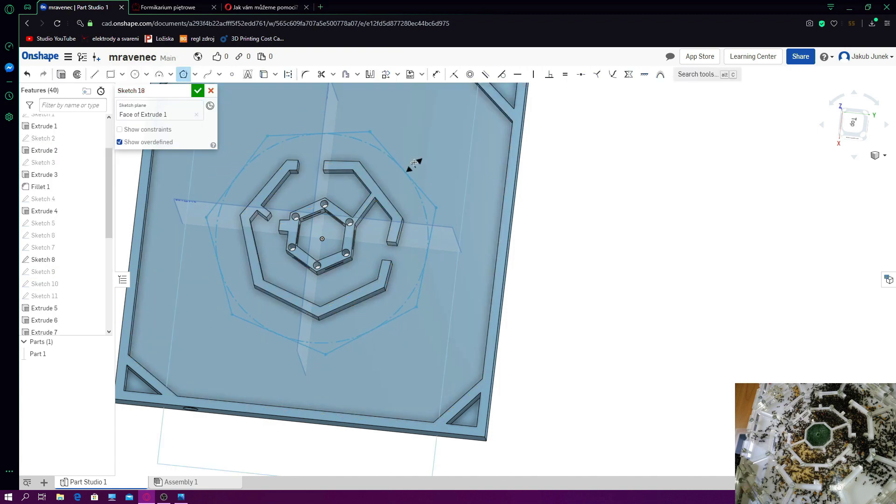
{"action": "left_click", "coordinate": [418, 164]}
{"action": "key", "text": "d"}
{"action": "key", "text": "Return"}
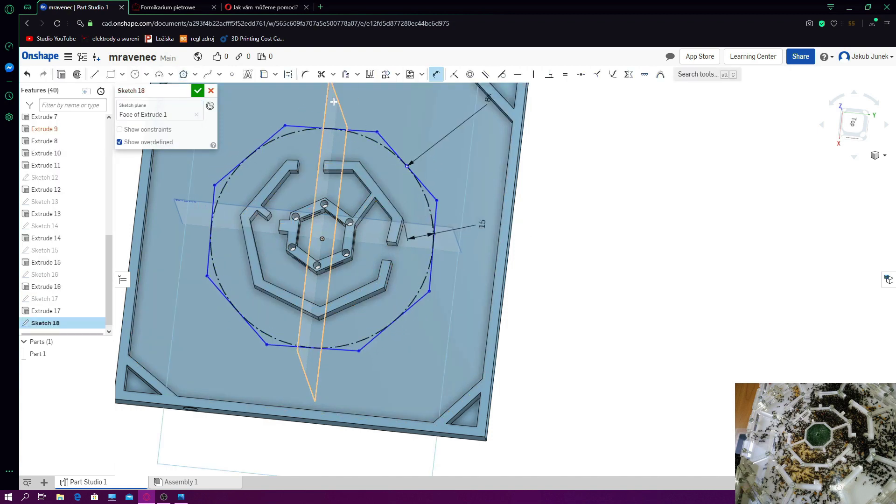
{"action": "key", "text": "o"}
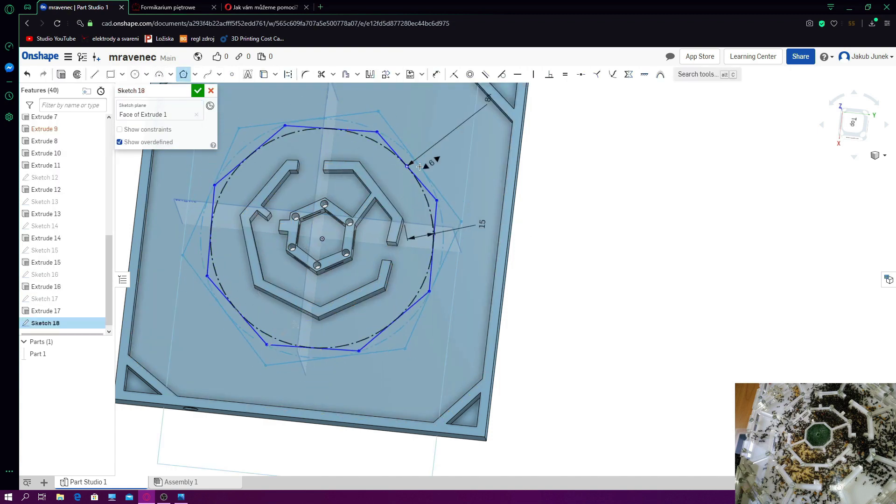
{"action": "left_click", "coordinate": [336, 129]}
{"action": "key", "text": "Return"}
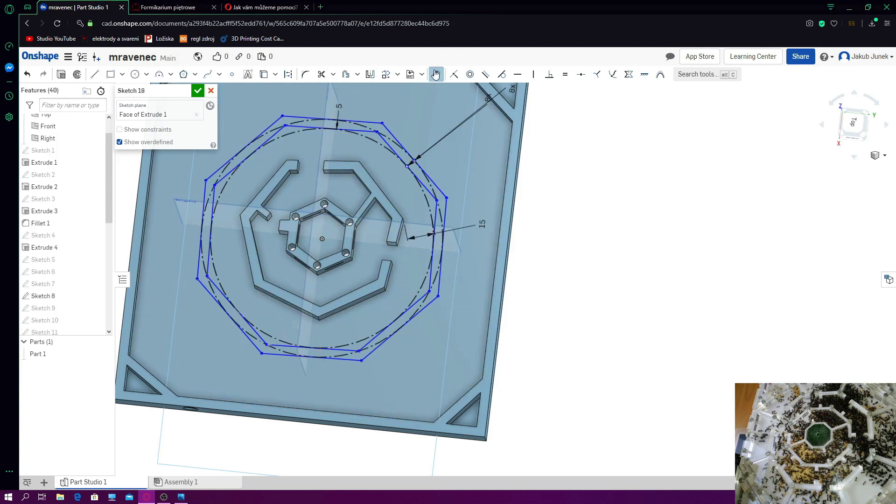
{"action": "key", "text": "shift+e"}
{"action": "key", "text": "Return"}
Draw a linking line from the inner to the outer ring and extrude it as a wall.
{"action": "left_click", "coordinate": [70, 75]}
{"action": "left_click", "coordinate": [360, 320]}
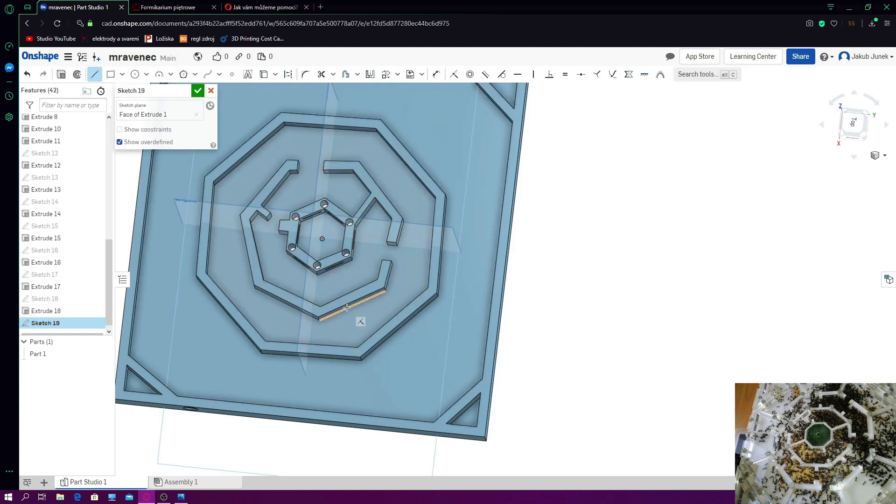
{"action": "key", "text": "l"}
{"action": "left_click", "coordinate": [347, 304]}
{"action": "left_click", "coordinate": [370, 337]}
{"action": "key", "text": "shift+e"}
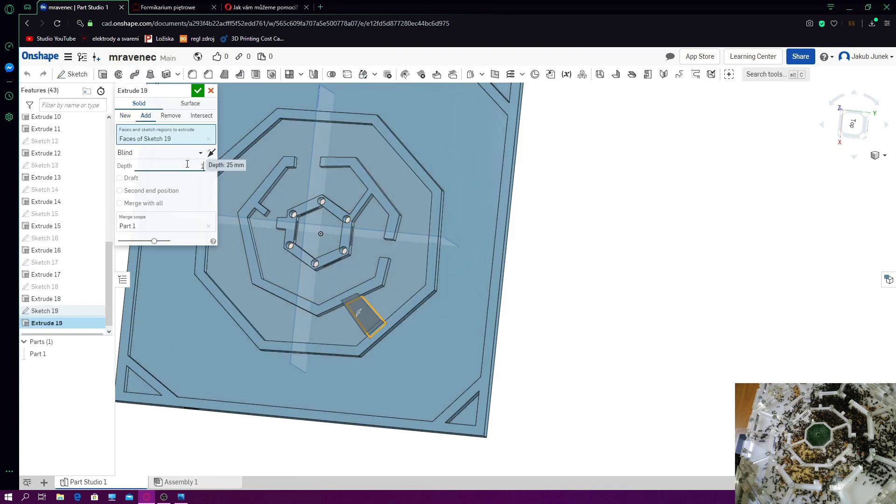
{"action": "key", "text": "Return"}
Add a second linking wall line between the rings and extrude it.
{"action": "key", "text": "shift+s"}
{"action": "left_click", "coordinate": [326, 196]}
{"action": "left_click", "coordinate": [339, 159]}
{"action": "left_click", "coordinate": [353, 125]}
{"action": "key", "text": "shift+e"}
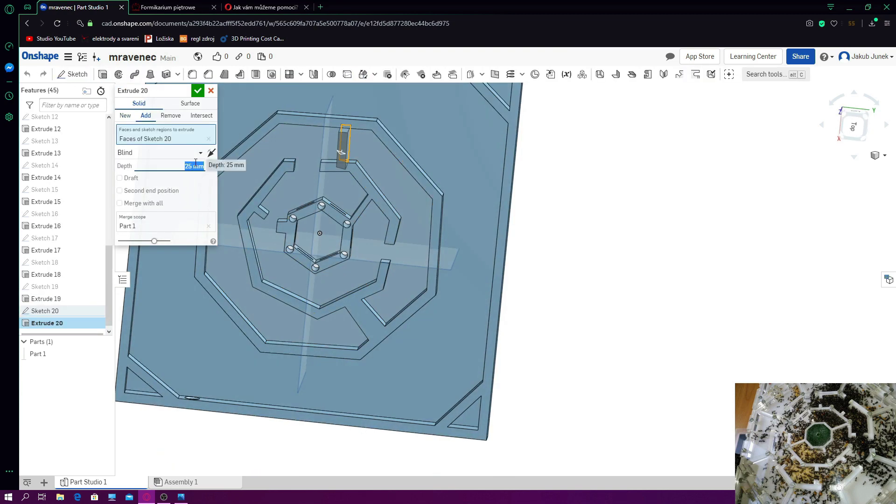
{"action": "key", "text": "Return"}
{"action": "key", "text": "shift+s"}
Draw a wall line along the ring's left side and extrude it.
{"action": "left_click", "coordinate": [213, 280]}
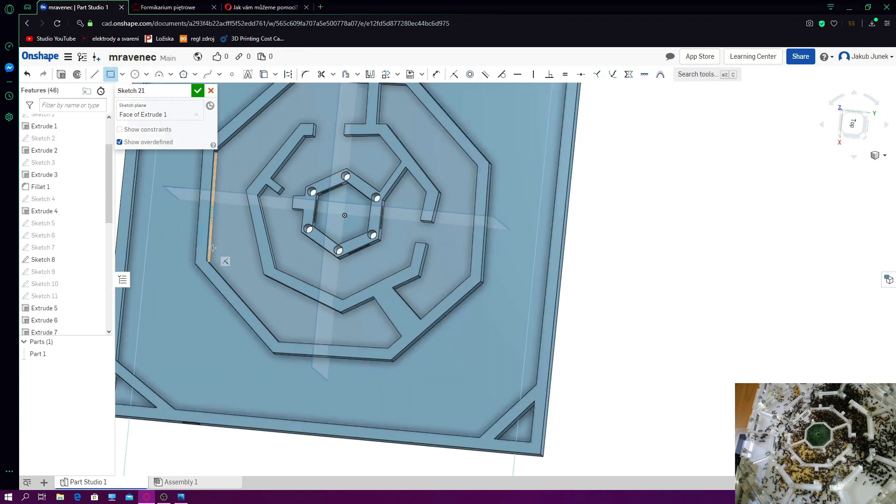
{"action": "key", "text": "shift+e"}
{"action": "key", "text": "Return"}
Sketch the first corridor line on the tray floor and offset it by 3 mm.
{"action": "key", "text": "shift+s"}
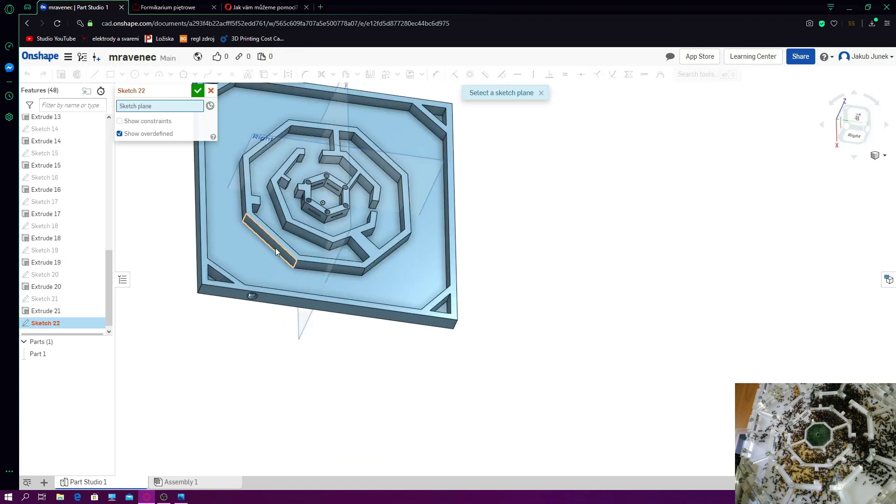
{"action": "left_click", "coordinate": [180, 208]}
{"action": "scroll", "coordinate": [217, 306], "scroll_direction": "up", "scroll_amount": 5}
{"action": "left_click", "coordinate": [365, 148]}
{"action": "scroll", "coordinate": [218, 306], "scroll_direction": "down", "scroll_amount": 5}
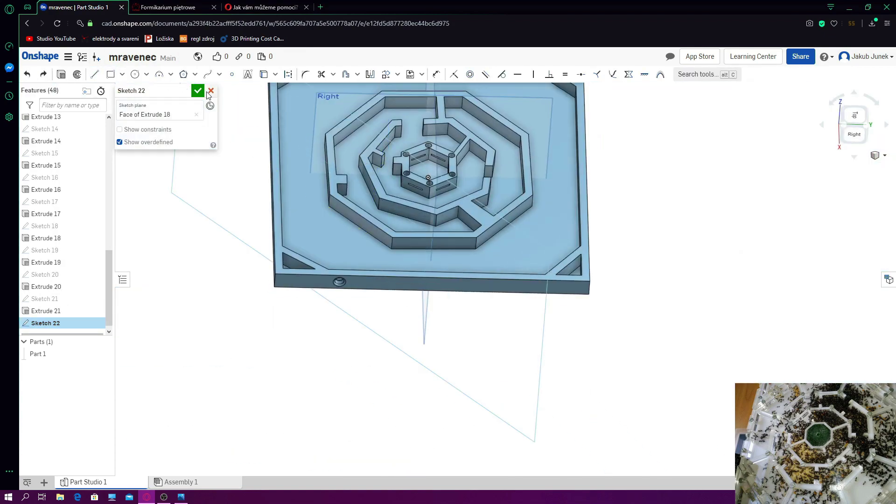
{"action": "left_click", "coordinate": [211, 90]}
{"action": "left_click", "coordinate": [436, 74]}
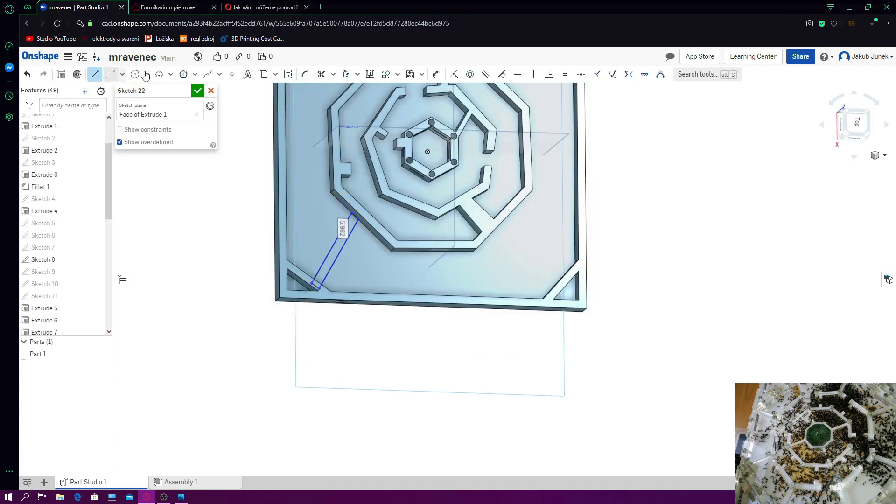
{"action": "scroll", "coordinate": [225, 153], "scroll_direction": "up", "scroll_amount": 3}
{"action": "key", "text": "Escape"}
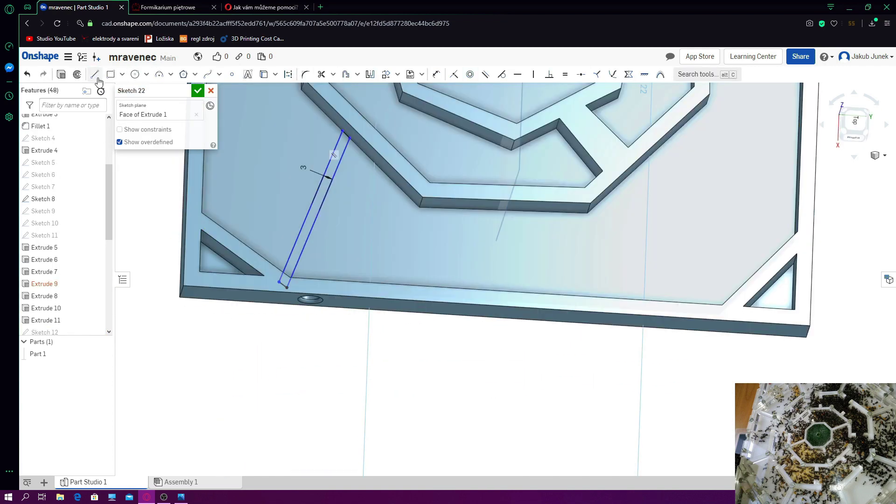
Draw the second corridor line from the tray edge and offset it 3 mm.
{"action": "left_click", "coordinate": [95, 74]}
{"action": "left_click", "coordinate": [371, 155]}
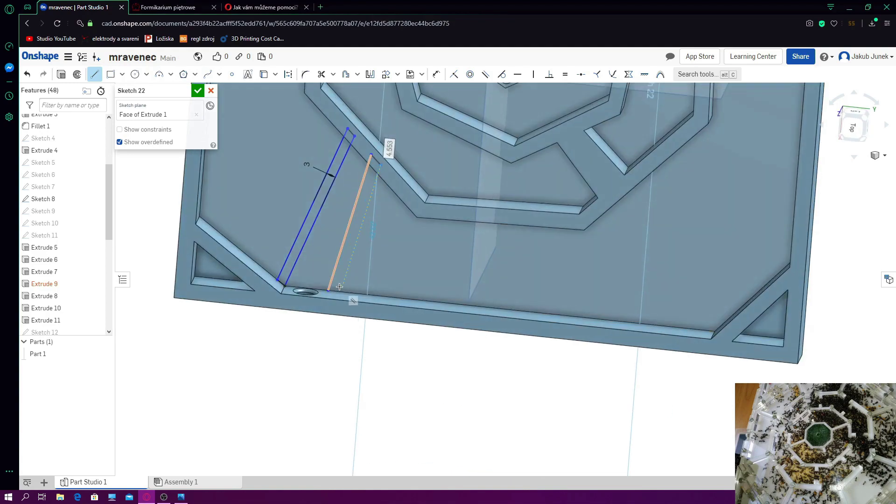
{"action": "key", "text": "o"}
{"action": "left_click", "coordinate": [351, 223]}
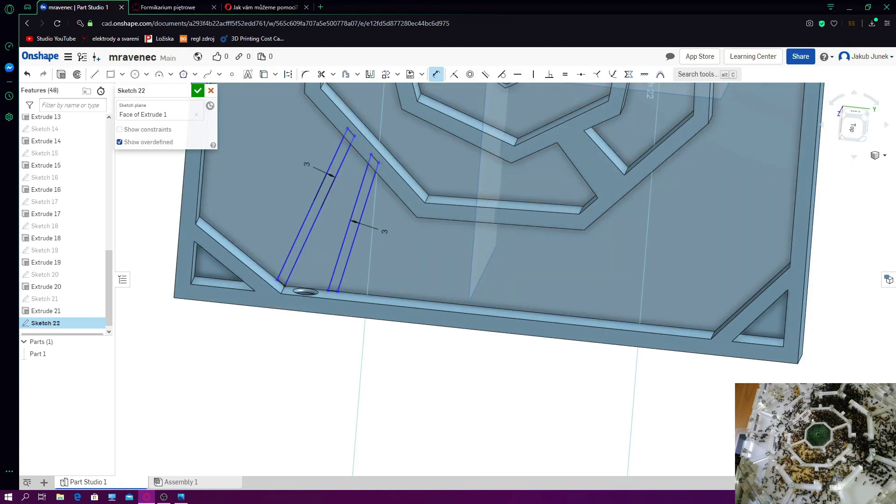
{"action": "left_click", "coordinate": [198, 90]}
Extrude the 3 mm corridor walls and cut the corridor opening through the ring.
{"action": "key", "text": "shift+e"}
{"action": "right_click_drag", "start_coordinate": [197, 86], "coordinate": [363, 147]}
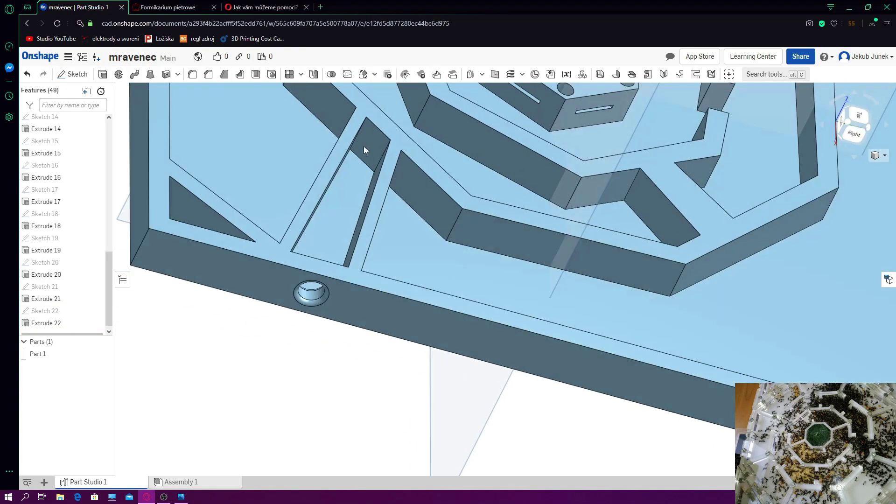
{"action": "left_click", "coordinate": [368, 145]}
{"action": "key", "text": "shift+e"}
{"action": "key", "text": "Return"}
{"action": "key", "text": "shift+c"}
Apply an equal-distance 5 mm chamfer to the corridor entrance edges and inspect the finished tray.
{"action": "left_click", "coordinate": [471, 178]}
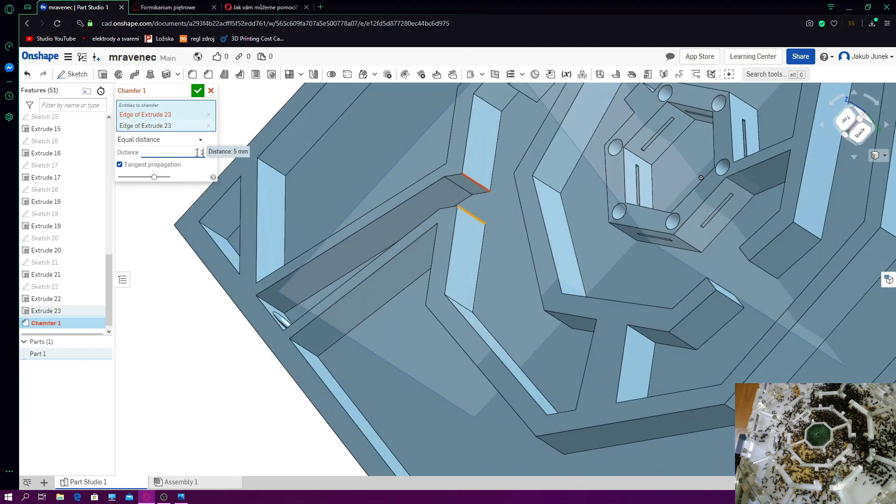
{"action": "key", "text": "Return"}
{"action": "mouse_move", "coordinate": [470, 177]}
{"action": "right_mouse_down"}
{"action": "mouse_move", "coordinate": [378, 286]}
{"action": "mouse_move", "coordinate": [580, 342]}
{"action": "mouse_move", "coordinate": [583, 322]}
{"action": "mouse_move", "coordinate": [603, 313]}
{"action": "mouse_move", "coordinate": [619, 334]}
{"action": "mouse_move", "coordinate": [606, 351]}
{"action": "right_mouse_up"}
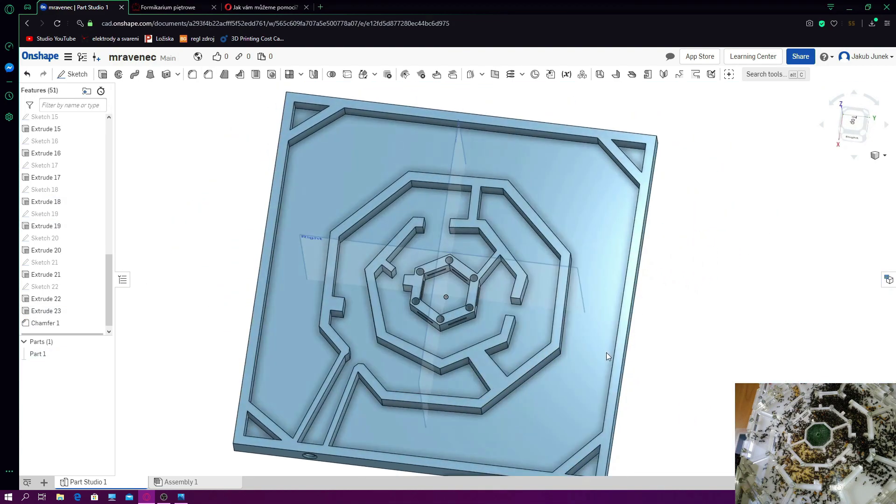
{"action": "scroll", "coordinate": [616, 346], "scroll_direction": "down", "scroll_amount": 1}
{"action": "scroll", "coordinate": [625, 339], "scroll_direction": "down", "scroll_amount": 3}
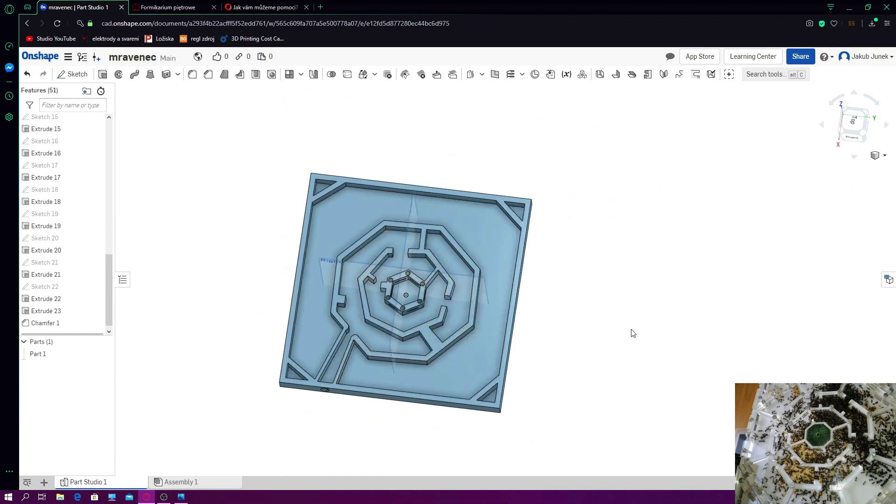
{"action": "mouse_move", "coordinate": [643, 333]}
{"action": "right_mouse_down"}
{"action": "mouse_move", "coordinate": [634, 290]}
{"action": "mouse_move", "coordinate": [654, 276]}
{"action": "mouse_move", "coordinate": [703, 279]}
{"action": "mouse_move", "coordinate": [706, 292]}
{"action": "mouse_move", "coordinate": [768, 312]}
{"action": "mouse_move", "coordinate": [726, 303]}
{"action": "mouse_move", "coordinate": [719, 336]}
{"action": "mouse_move", "coordinate": [724, 314]}
{"action": "mouse_move", "coordinate": [743, 297]}
{"action": "mouse_move", "coordinate": [772, 322]}
{"action": "mouse_move", "coordinate": [580, 205]}
{"action": "mouse_move", "coordinate": [494, 220]}
{"action": "mouse_move", "coordinate": [458, 205]}
{"action": "right_mouse_up"}
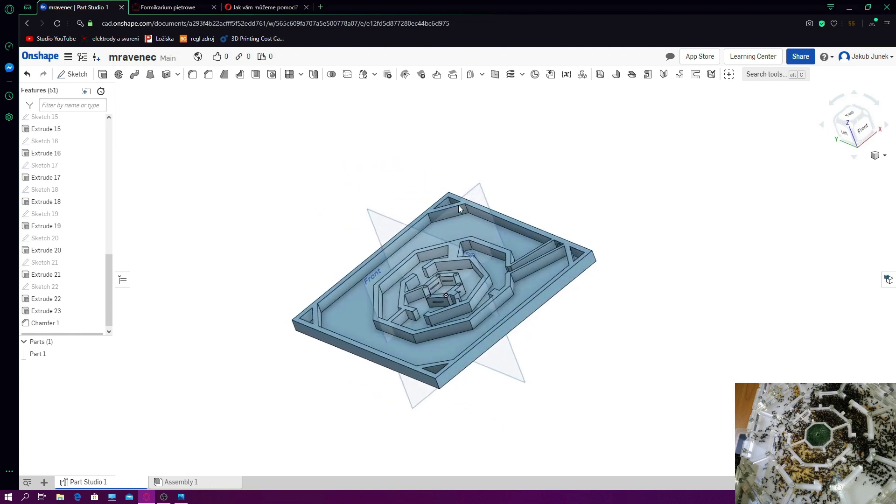